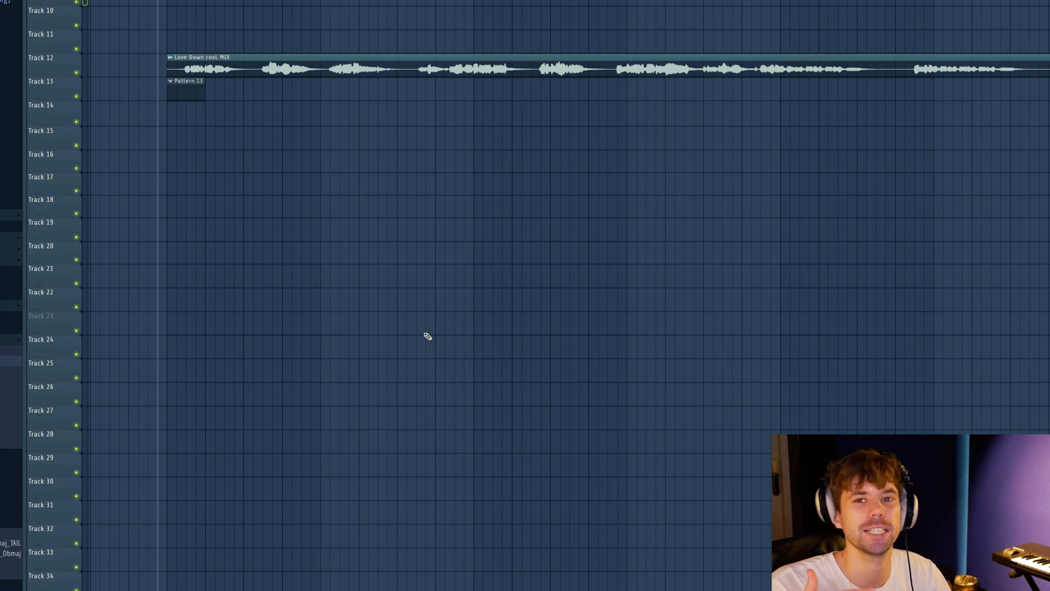
# Load the Reese - Move Around preset in Serum #6.
pyautogui.press('space')
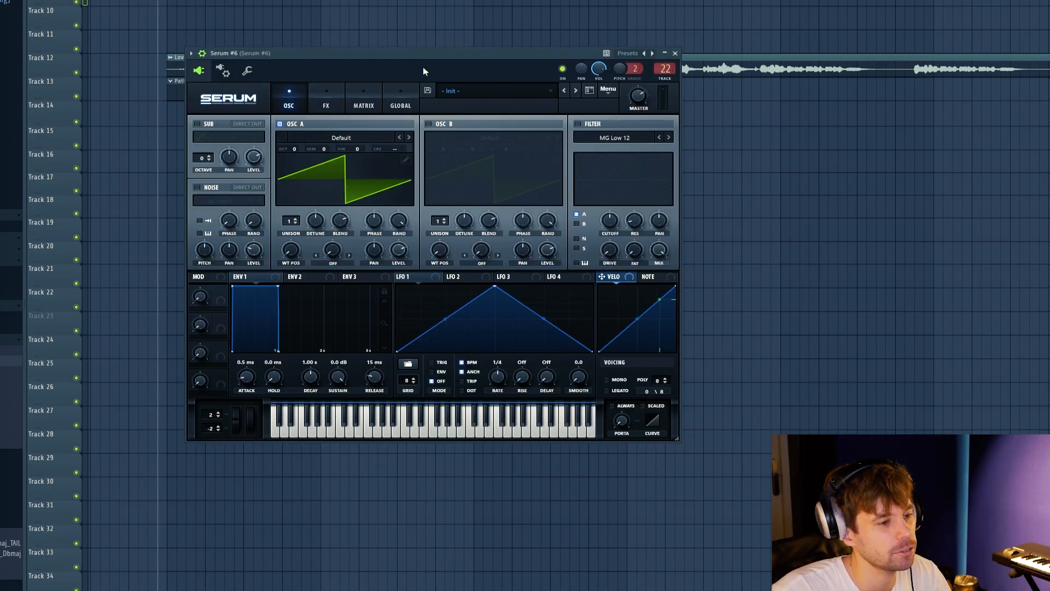
pyautogui.click(452, 91)
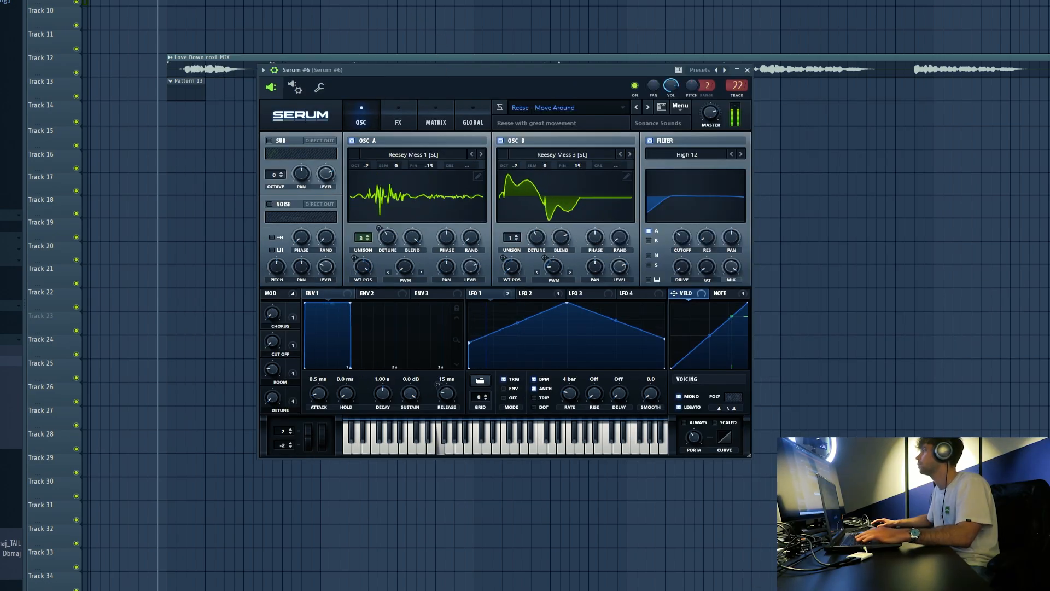
# In Pattern 13's piano roll for Serum #6, move the note to F4 at the start of bar 1 and shorten it to one bar.
pyautogui.press('F6')
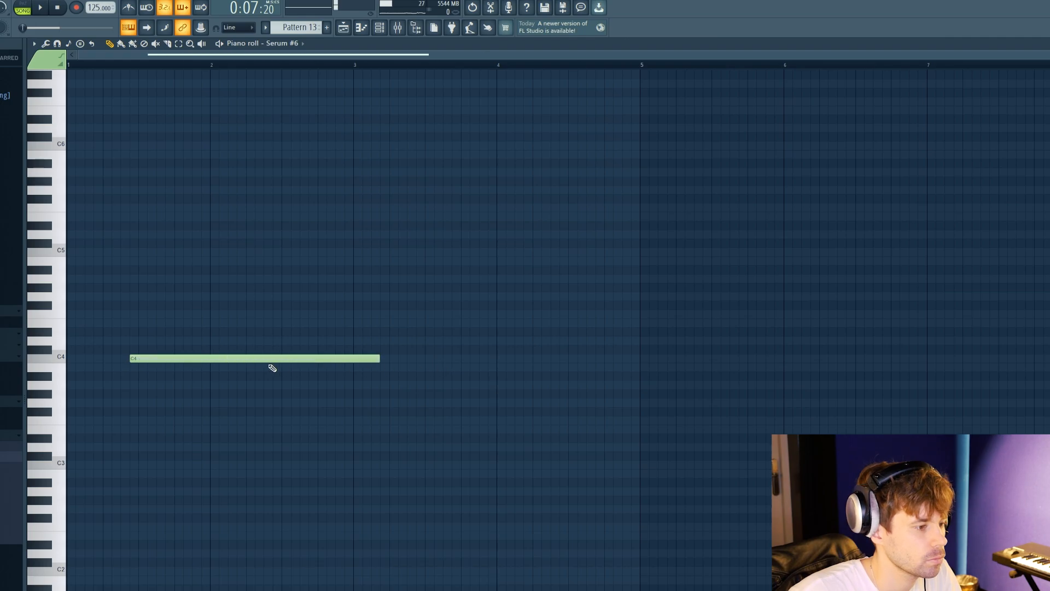
pyautogui.moveTo(257, 359); pyautogui.dragTo(114, 325)
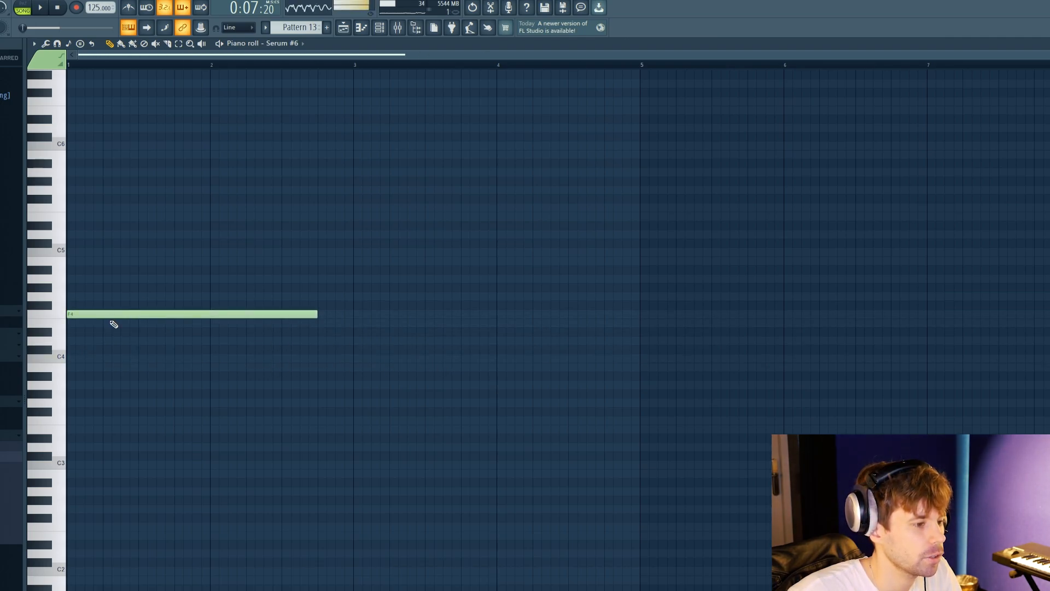
pyautogui.moveTo(317, 314); pyautogui.dragTo(210, 317)
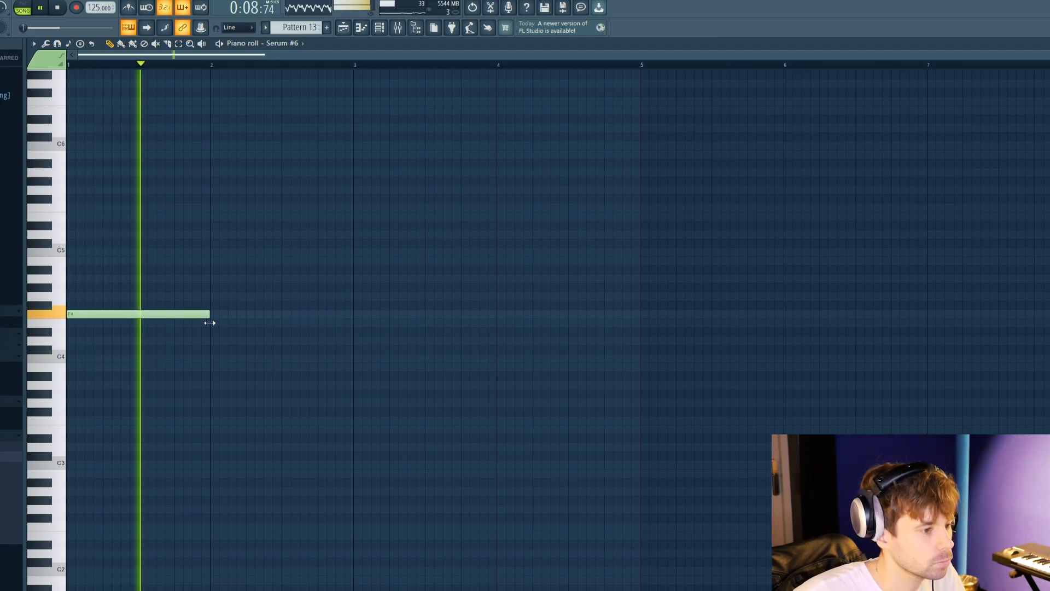
pyautogui.press('space')
# Add a one-beat D#4 note at the start of bar 2, followed by half-beat G#4 and C#4 notes.
pyautogui.click(218, 332)
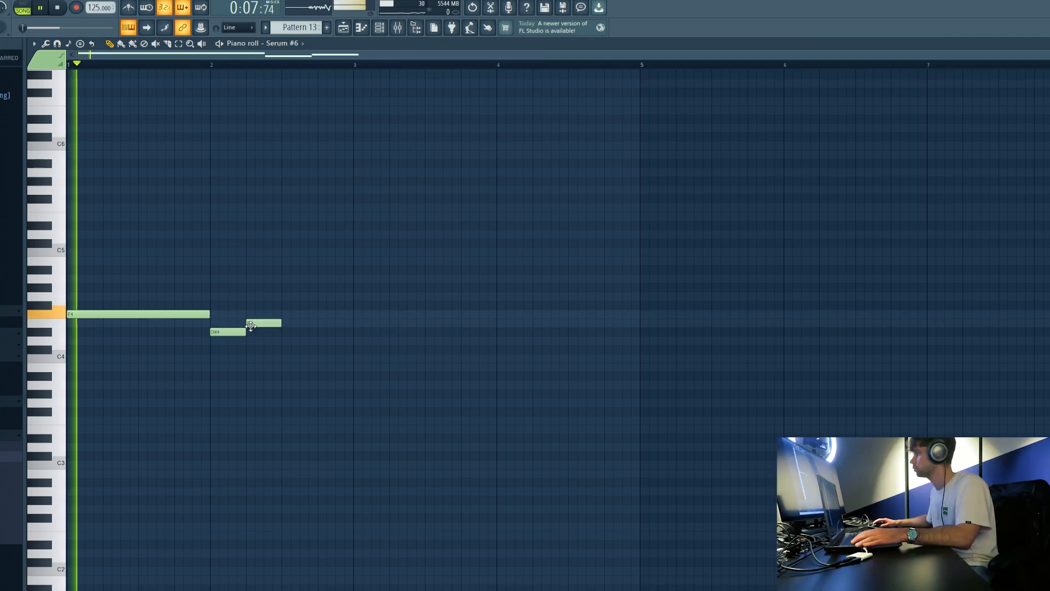
pyautogui.moveTo(252, 325); pyautogui.dragTo(264, 287)
pyautogui.press('space')
pyautogui.click(273, 349)
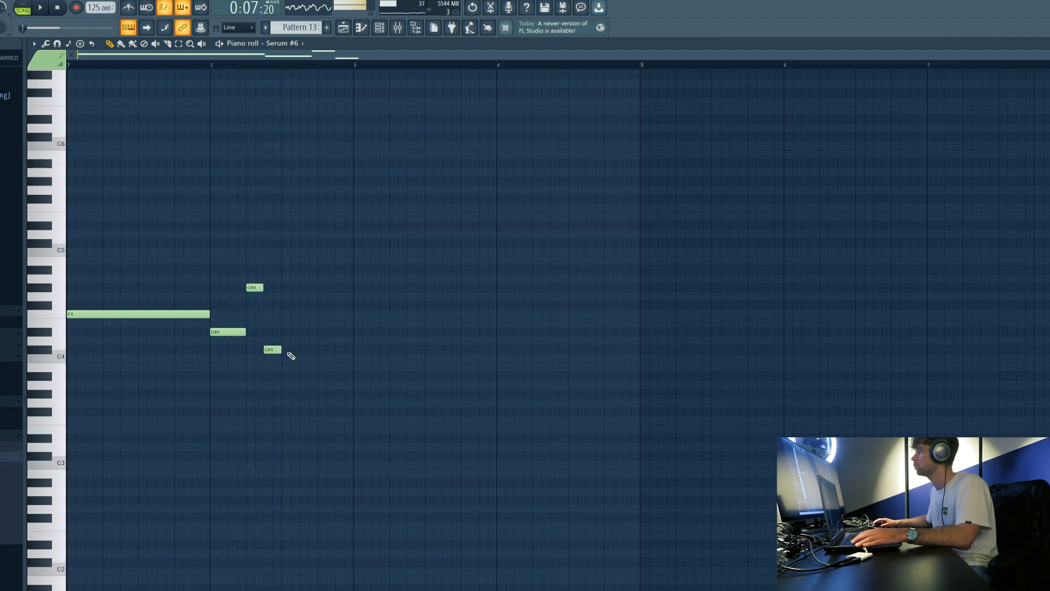
# Lengthen the C#4 note to the end of bar 2 and add a second C#4 note filling bar 3.
pyautogui.moveTo(289, 350); pyautogui.dragTo(362, 351)
pyautogui.press('space')
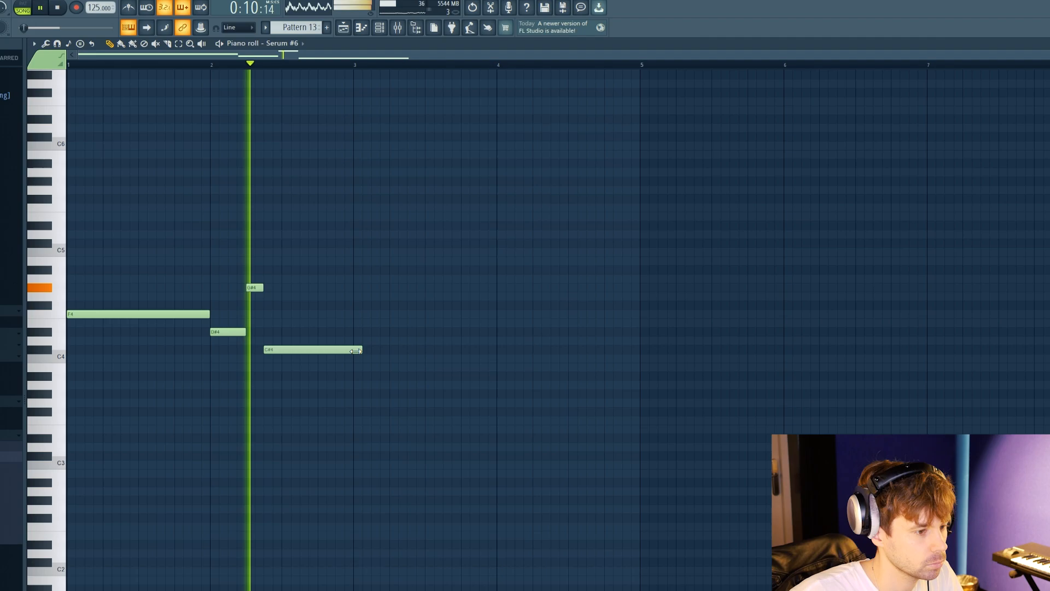
pyautogui.click(359, 350)
pyautogui.press('space')
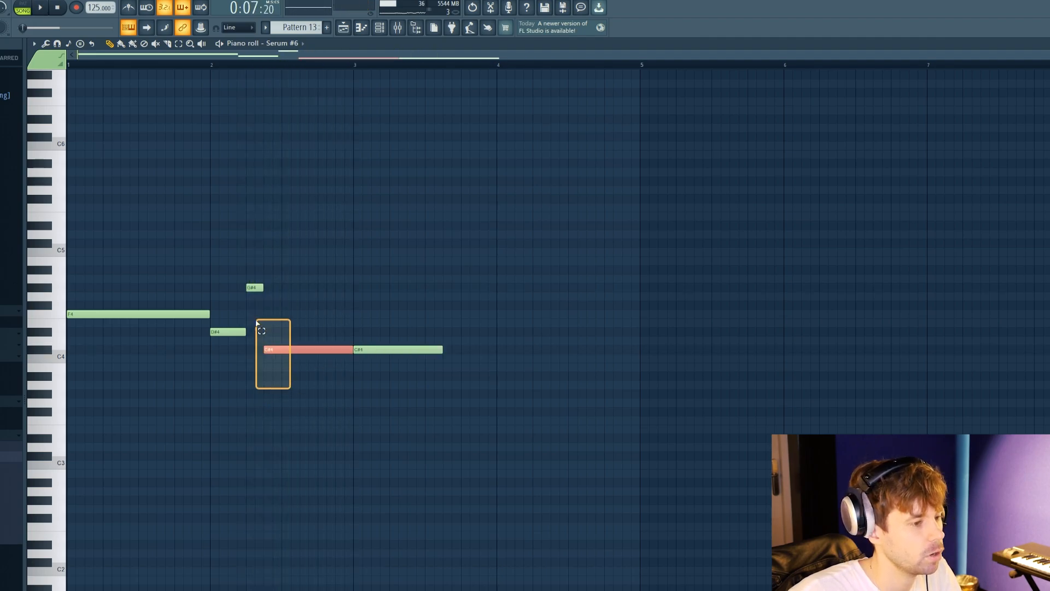
pyautogui.moveTo(256, 322); pyautogui.dragTo(238, 266)
pyautogui.rightClick(292, 298)
pyautogui.click(335, 65)
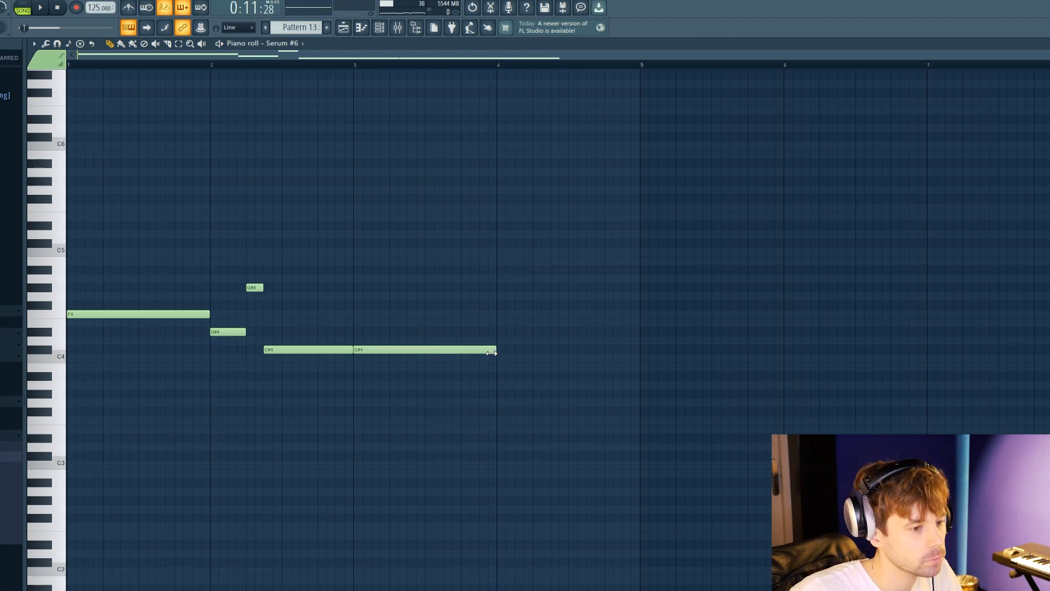
# Fill bar 4 with a one-beat D#4, a half-beat G#4 and an F4 lasting to the end of the bar.
pyautogui.click(457, 332)
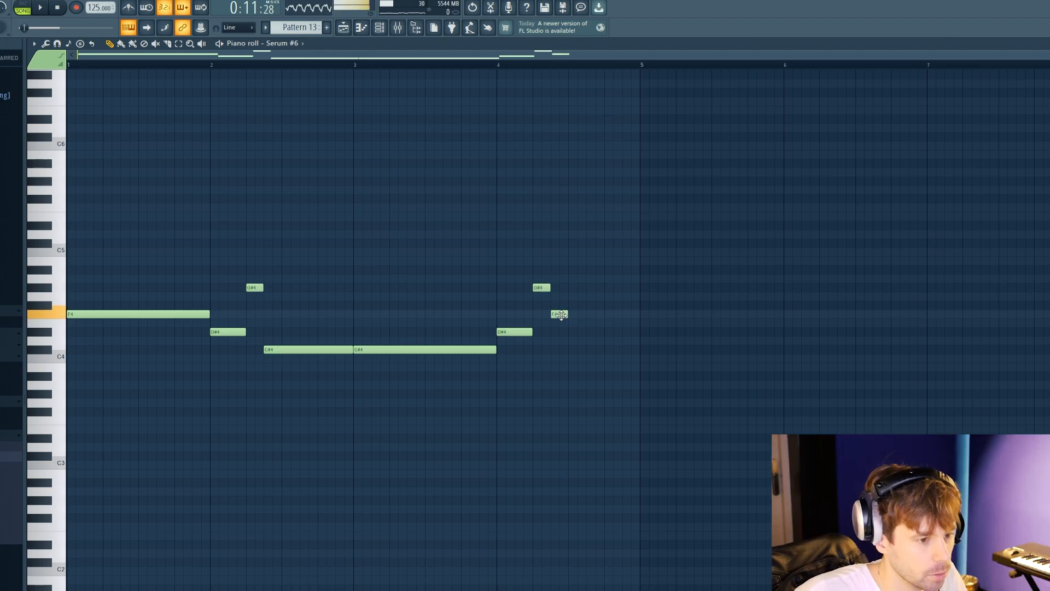
pyautogui.press('space')
pyautogui.moveTo(574, 317); pyautogui.dragTo(644, 356)
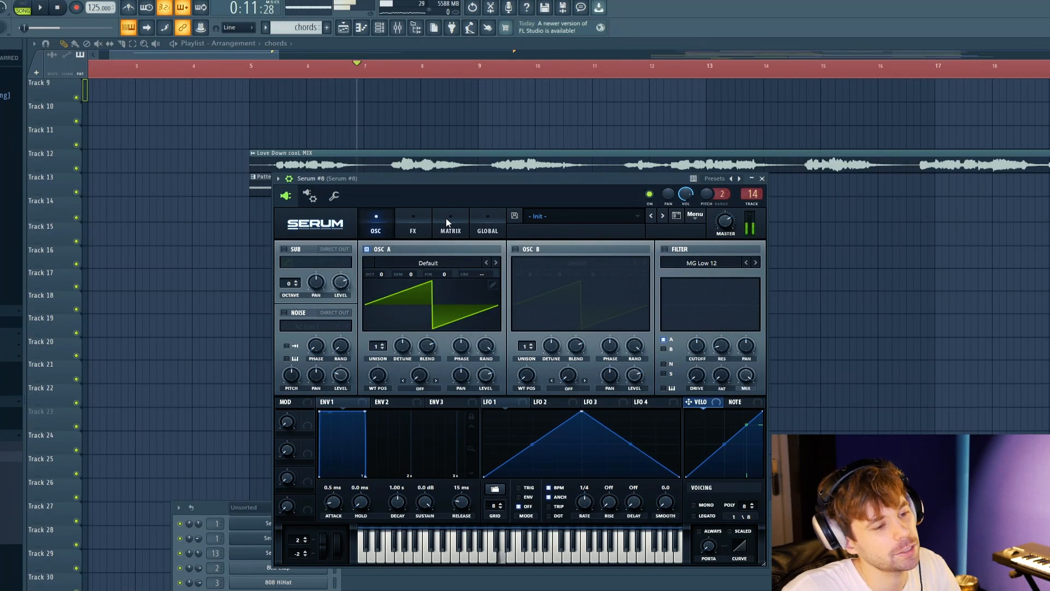
# Browse the lead presets in Serum #8 and load Lead - Hyper.
pyautogui.click(552, 216)
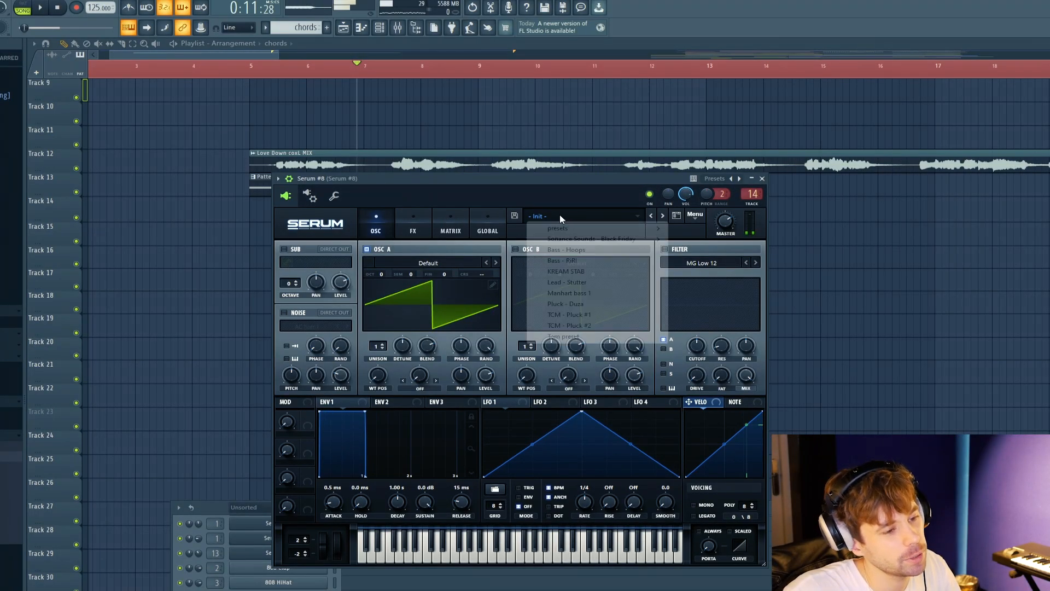
pyautogui.moveTo(602, 228)
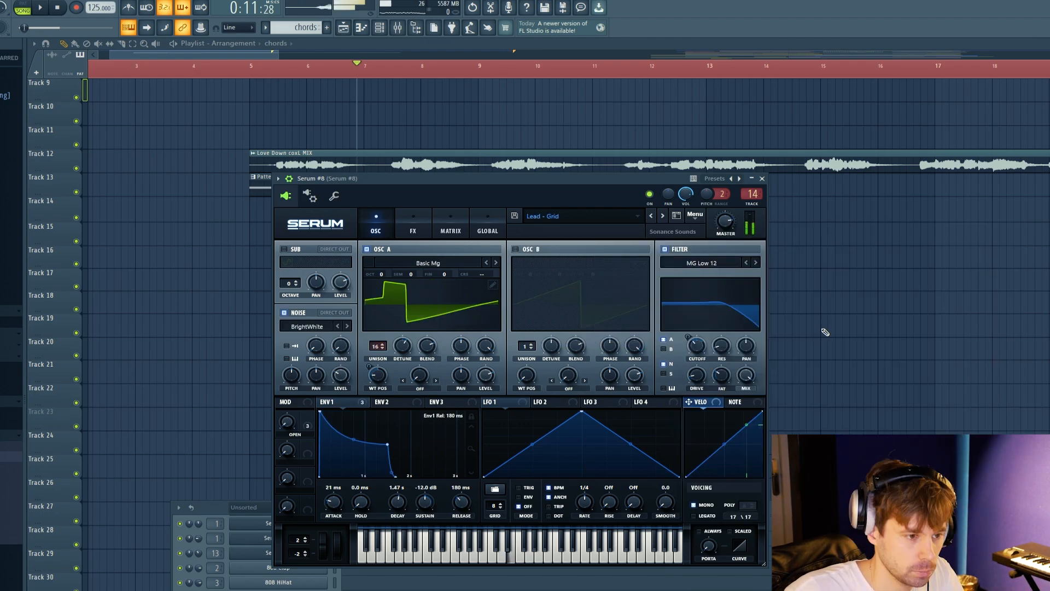
pyautogui.click(663, 216)
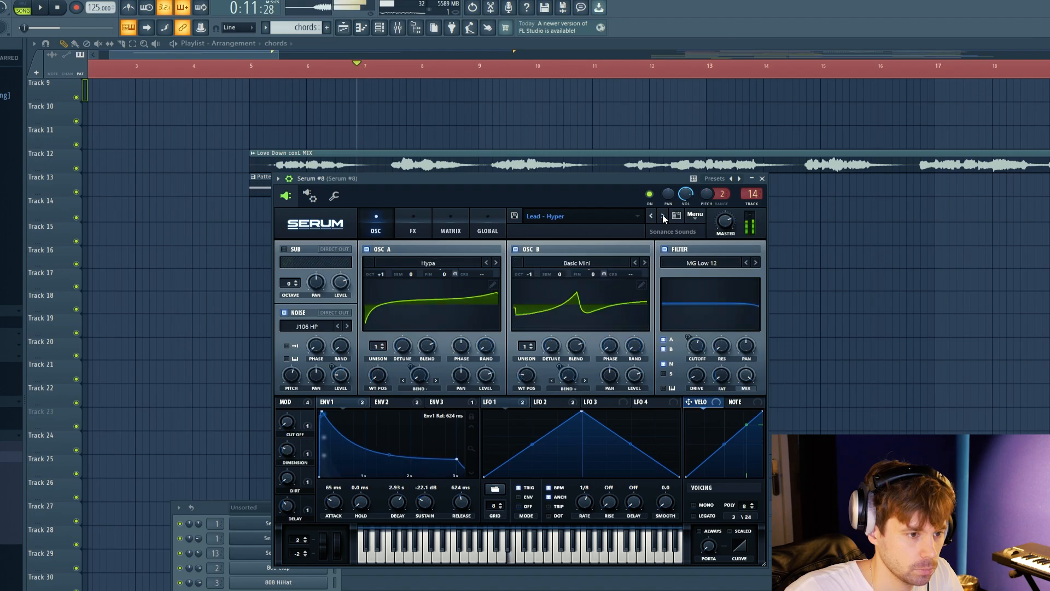
pyautogui.click(663, 216)
pyautogui.click(651, 216)
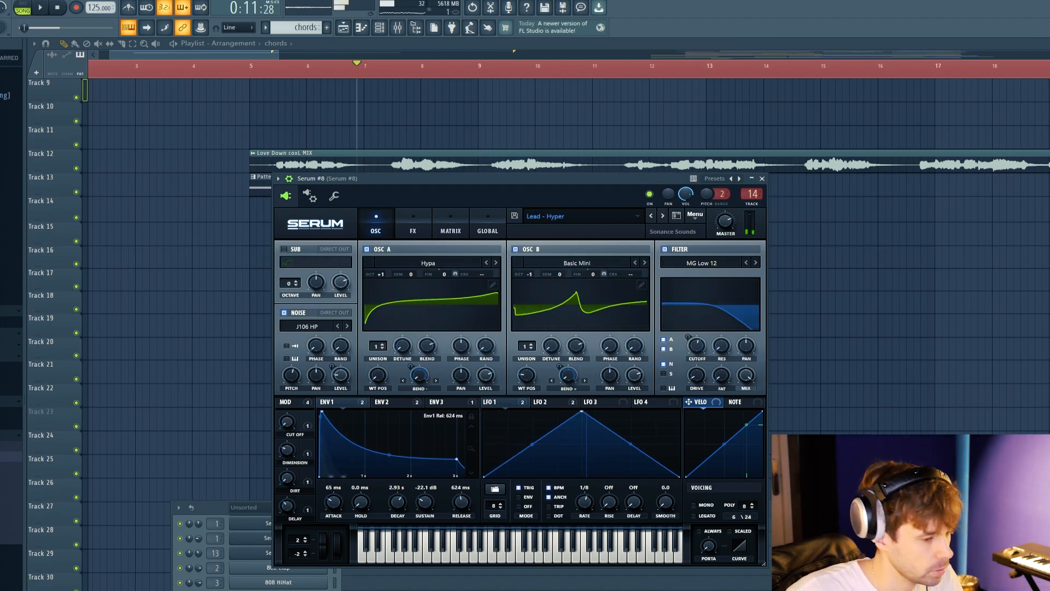
# Open the Serum #8 notes in the piano roll to review the melody.
pyautogui.press('F7')
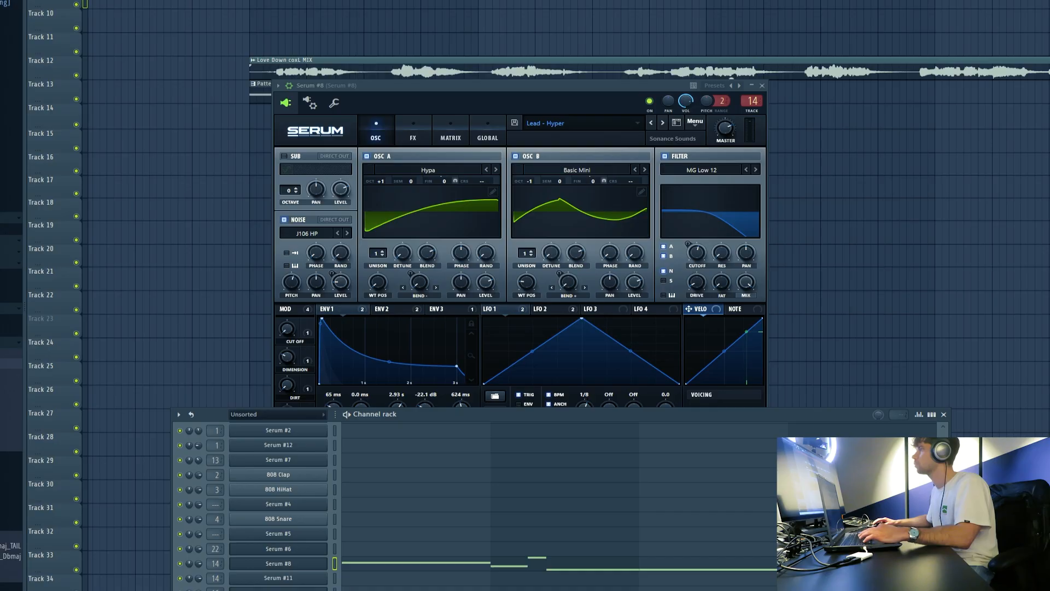
pyautogui.click(382, 568)
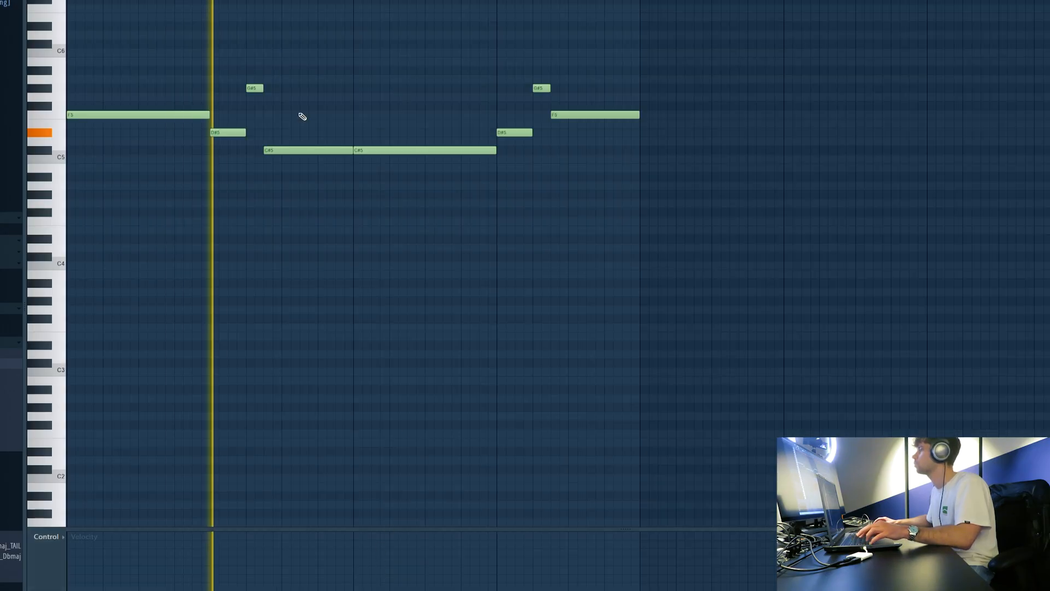
# Examine the CamelCrusher and first FabFilter Pro-Q 3 settings on the Serum #8 mixer track during playback.
pyautogui.press('F9')
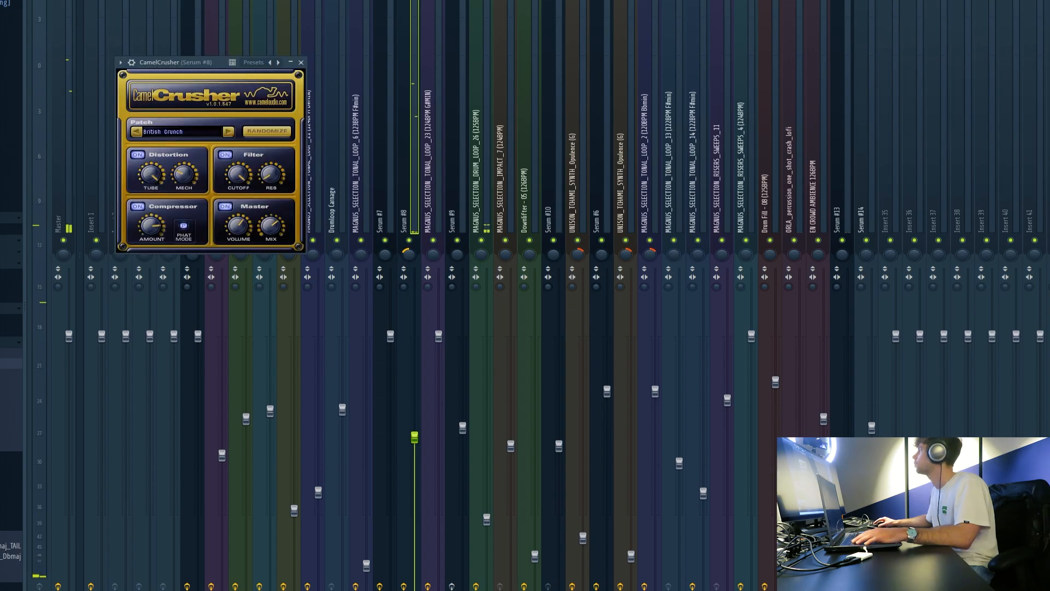
pyautogui.moveTo(200, 62); pyautogui.dragTo(467, 51)
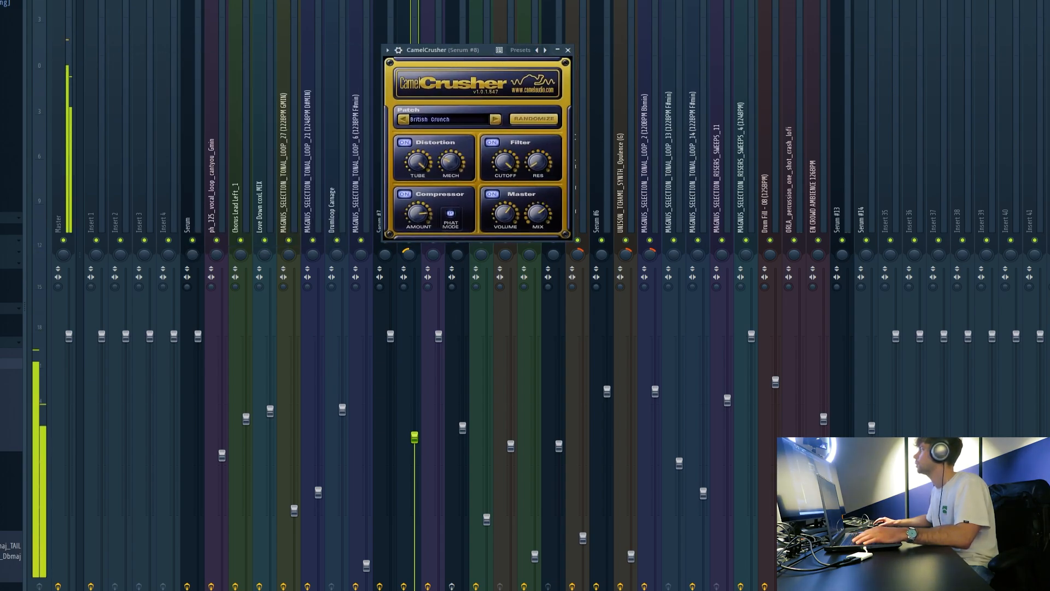
pyautogui.click(1047, 82)
pyautogui.click(1048, 65)
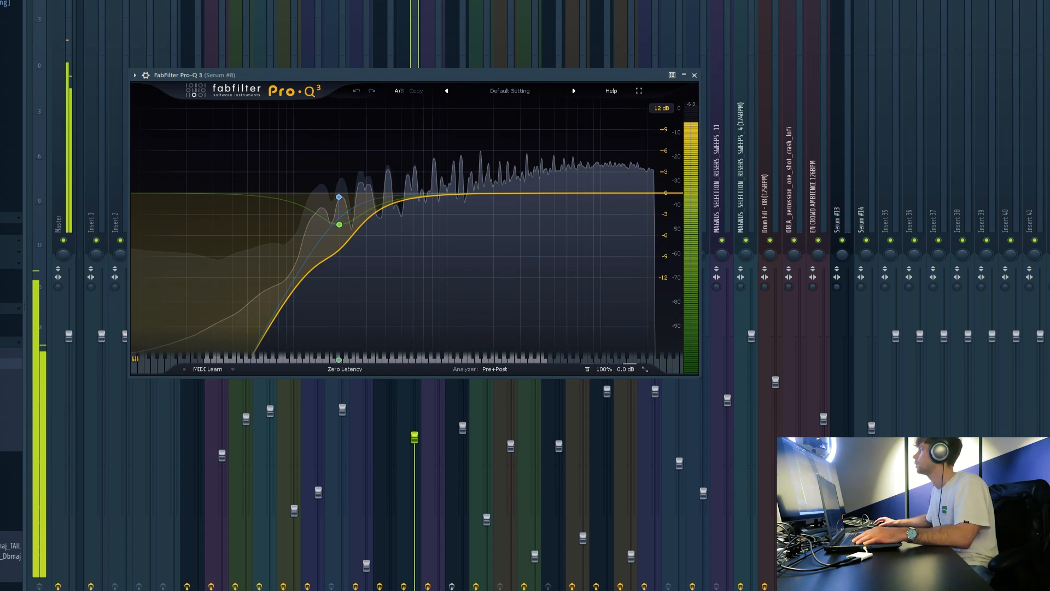
pyautogui.press('space')
pyautogui.click(1048, 66)
# Examine the FabFilter Pro-R reverb and Fruity Fast LP settings on the Serum #8 mixer track.
pyautogui.click(1047, 98)
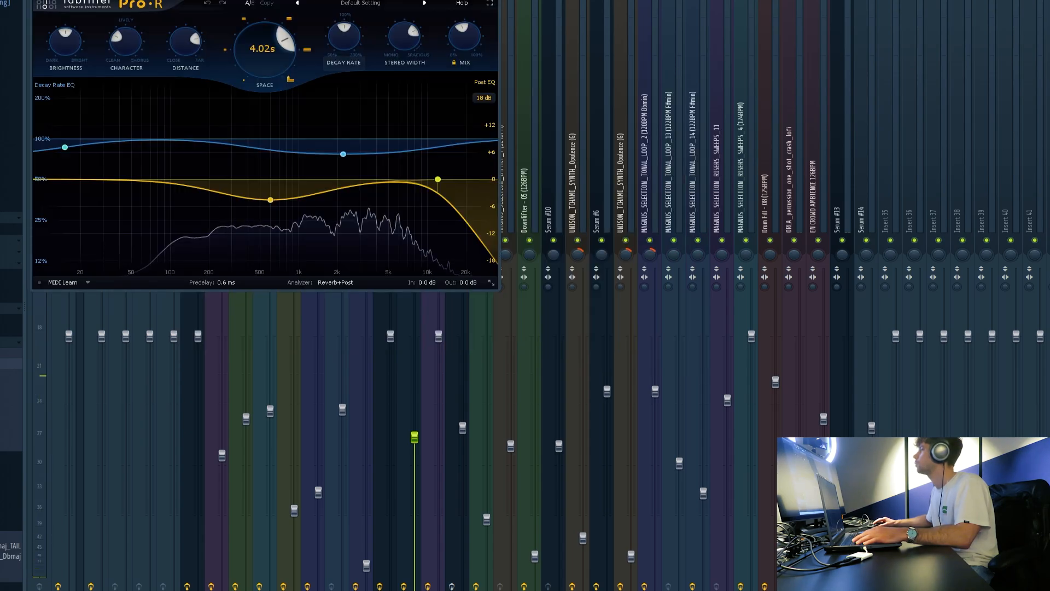
pyautogui.moveTo(295, 0); pyautogui.dragTo(512, 0)
pyautogui.press('space')
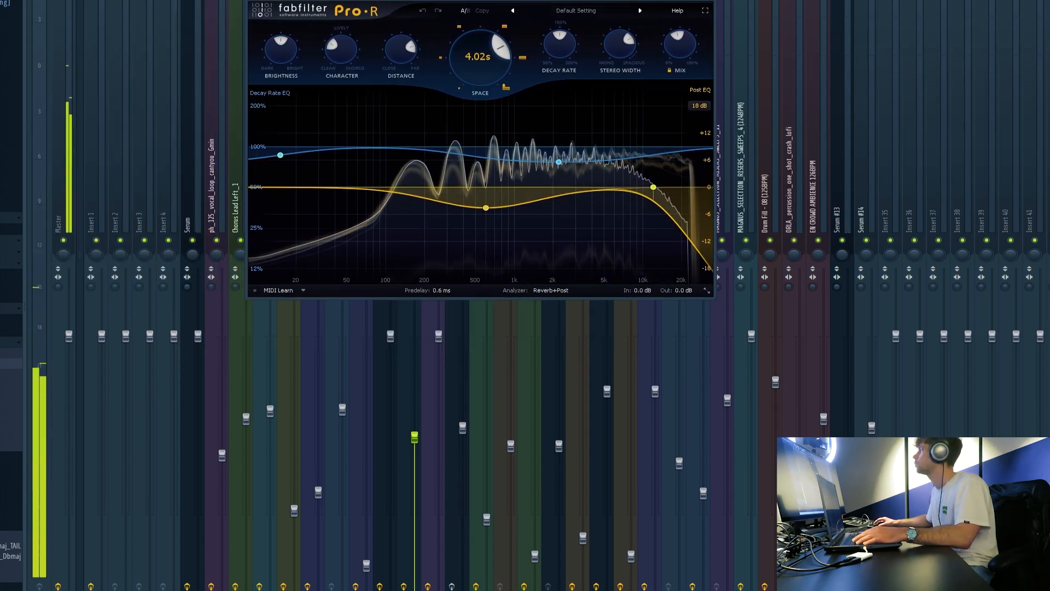
pyautogui.click(1047, 98)
pyautogui.click(1048, 115)
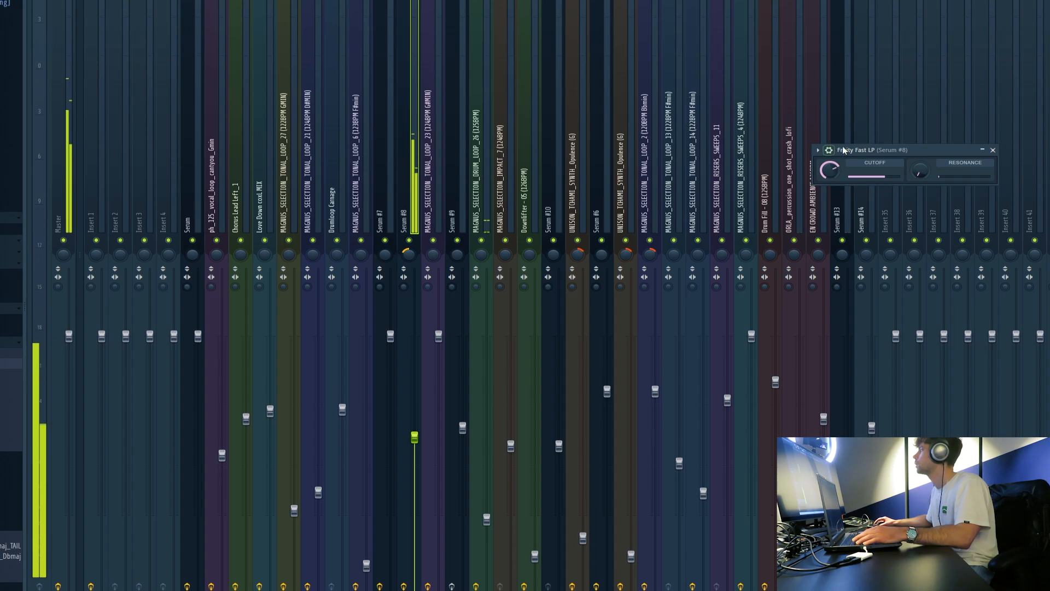
pyautogui.moveTo(844, 150); pyautogui.dragTo(391, 79)
pyautogui.click(1047, 115)
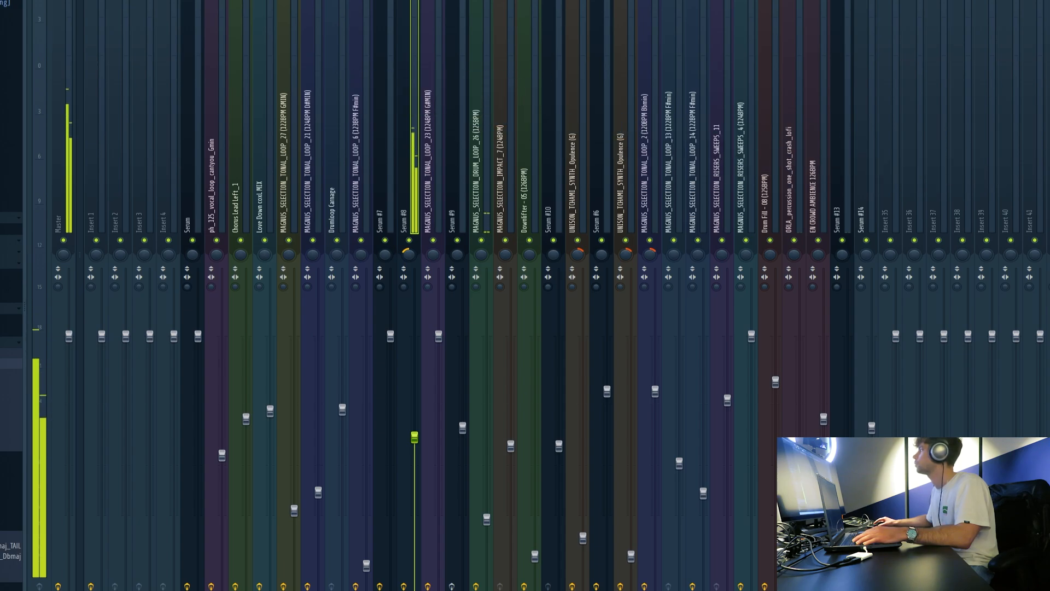
# Examine the second FabFilter Pro-Q 3 and the Kickstart sidechain settings on the Serum #8 mixer track.
pyautogui.click(1047, 131)
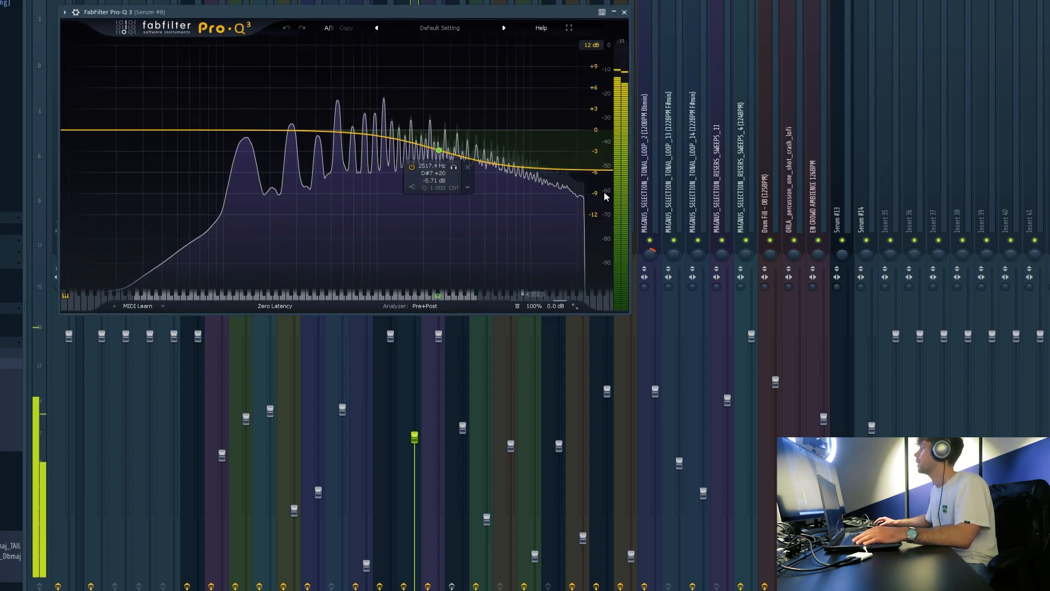
pyautogui.click(1048, 131)
pyautogui.click(1047, 148)
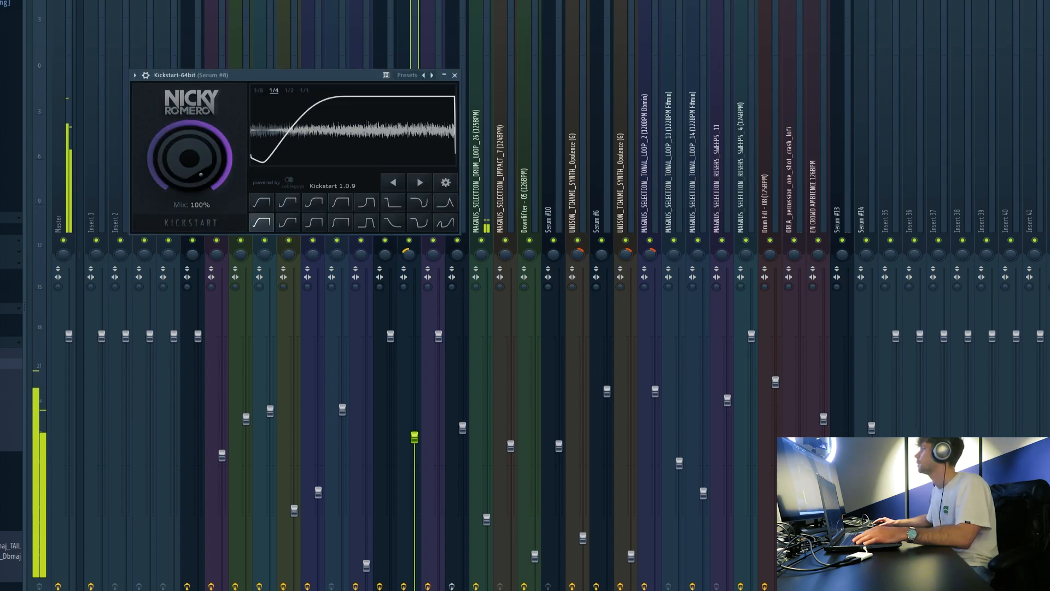
# Place two consecutive chords pattern clips on Track 14 beneath the Pattern 13 clips and play the layers together.
pyautogui.press('F5')
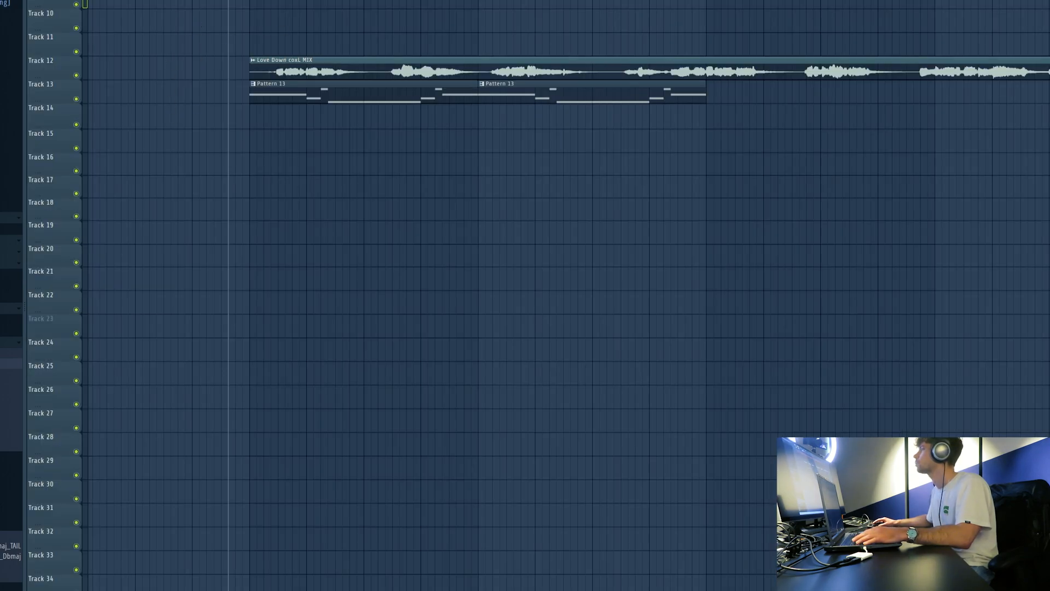
pyautogui.press('space')
pyautogui.click(251, 117)
pyautogui.click(492, 123)
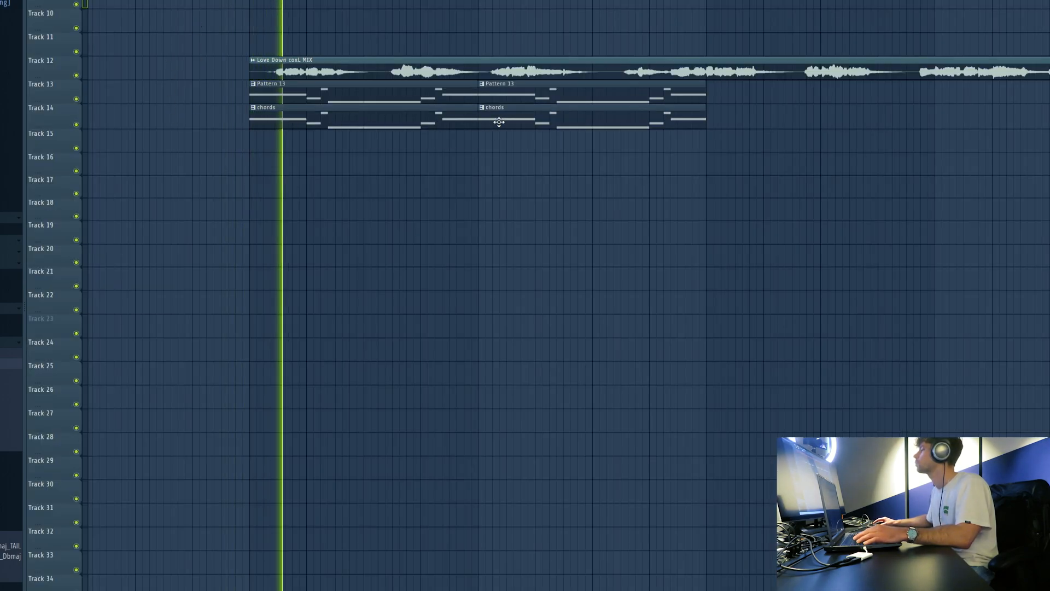
pyautogui.scroll(-3, 403, 192)
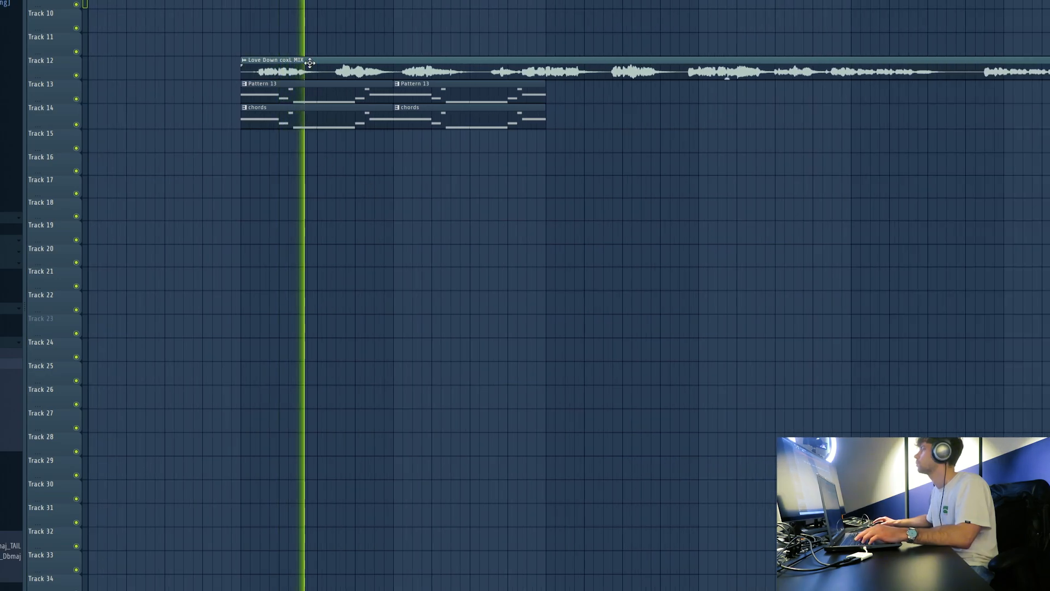
pyautogui.scroll(-1, 285, 98)
pyautogui.press('space')
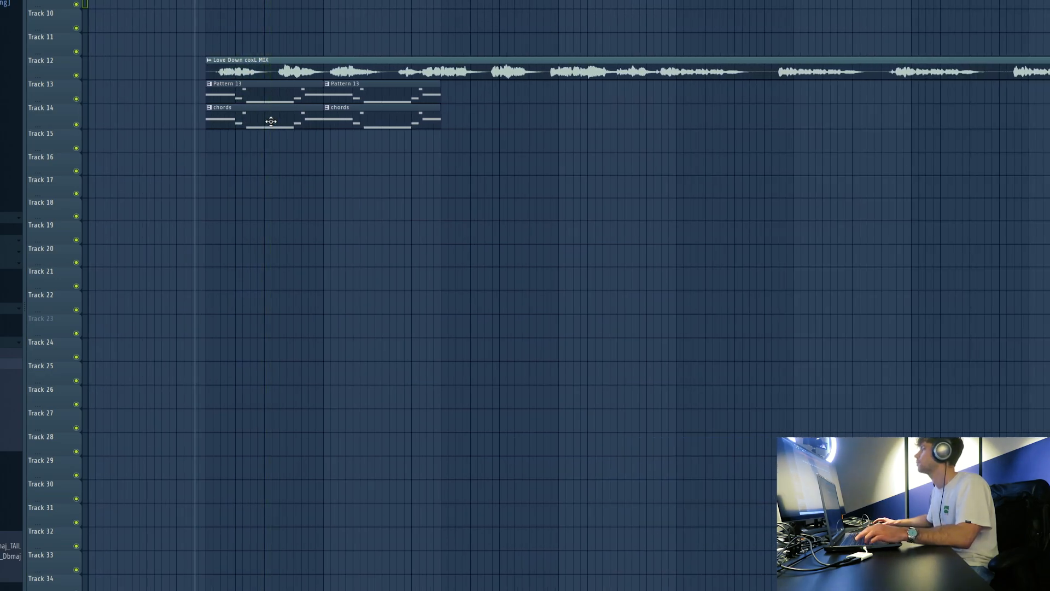
pyautogui.scroll(-1, 271, 121)
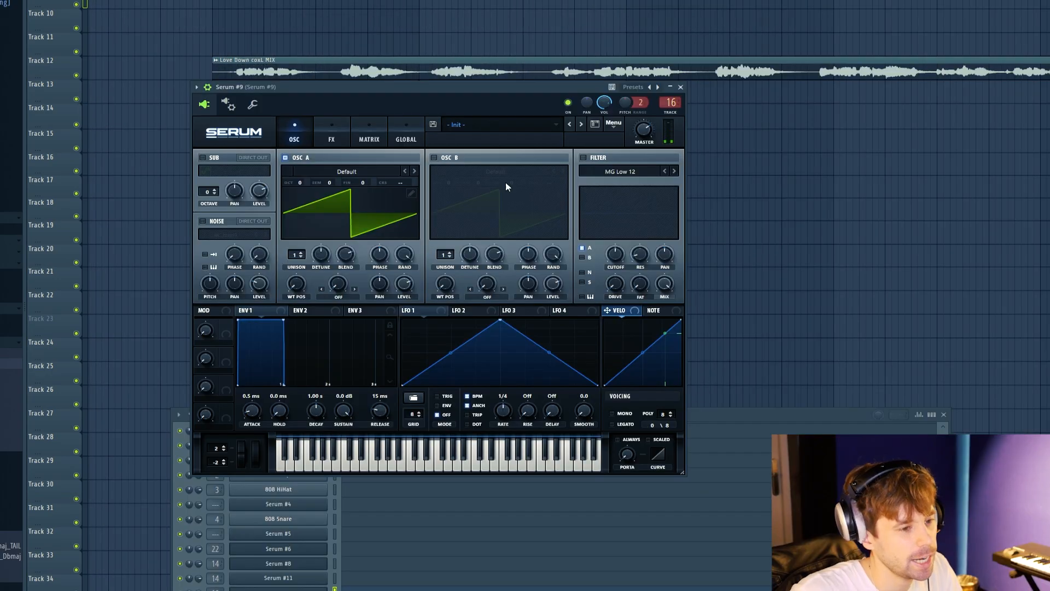
# Load the Chord - Elite preset from the Motion III presets in Serum #9.
pyautogui.click(505, 125)
pyautogui.moveTo(506, 137)
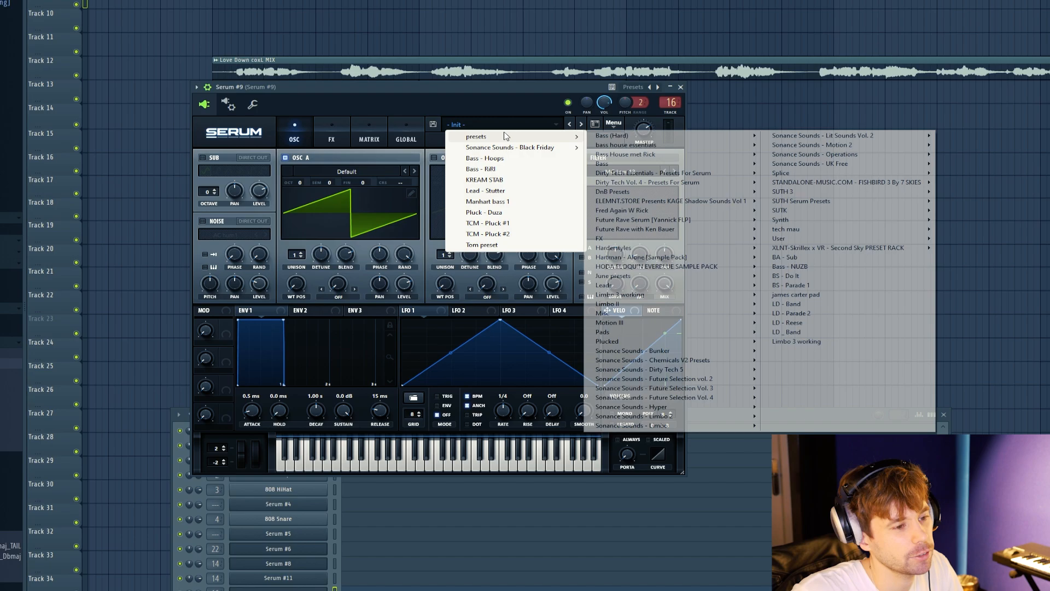
pyautogui.moveTo(656, 323)
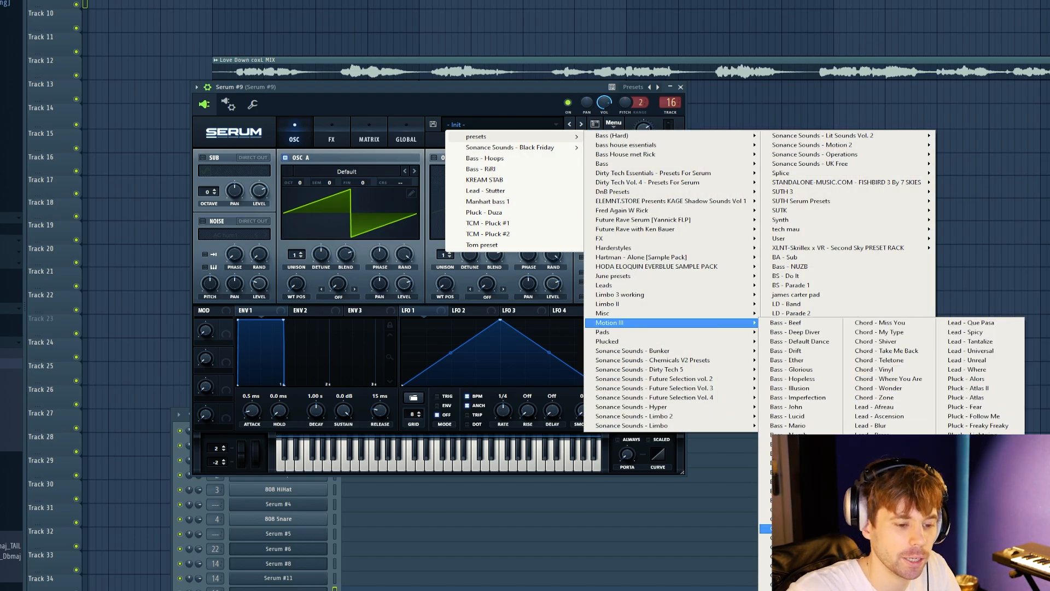
pyautogui.click(787, 528)
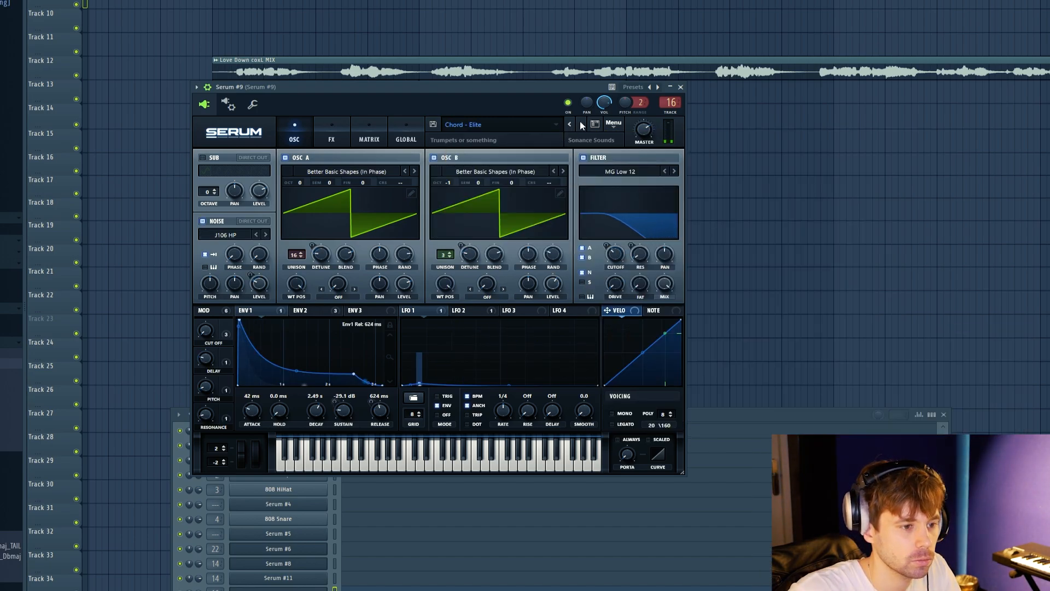
# Step through the chord presets in Serum #9 and load Chord - Love.
pyautogui.click(581, 124)
pyautogui.click(582, 125)
pyautogui.click(582, 125)
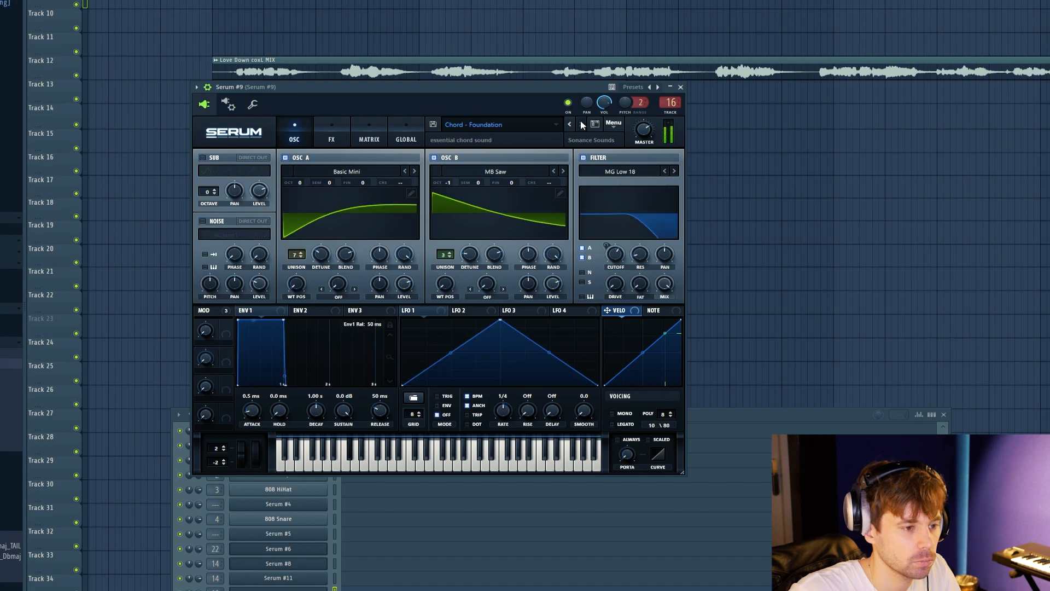
pyautogui.click(582, 124)
pyautogui.click(581, 124)
pyautogui.click(581, 124)
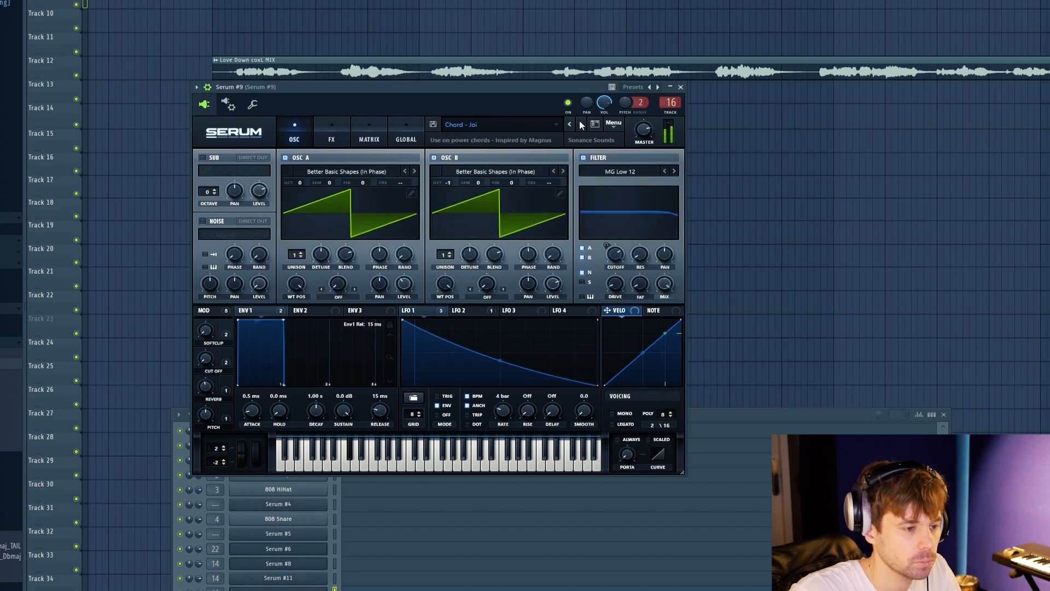
pyautogui.click(579, 121)
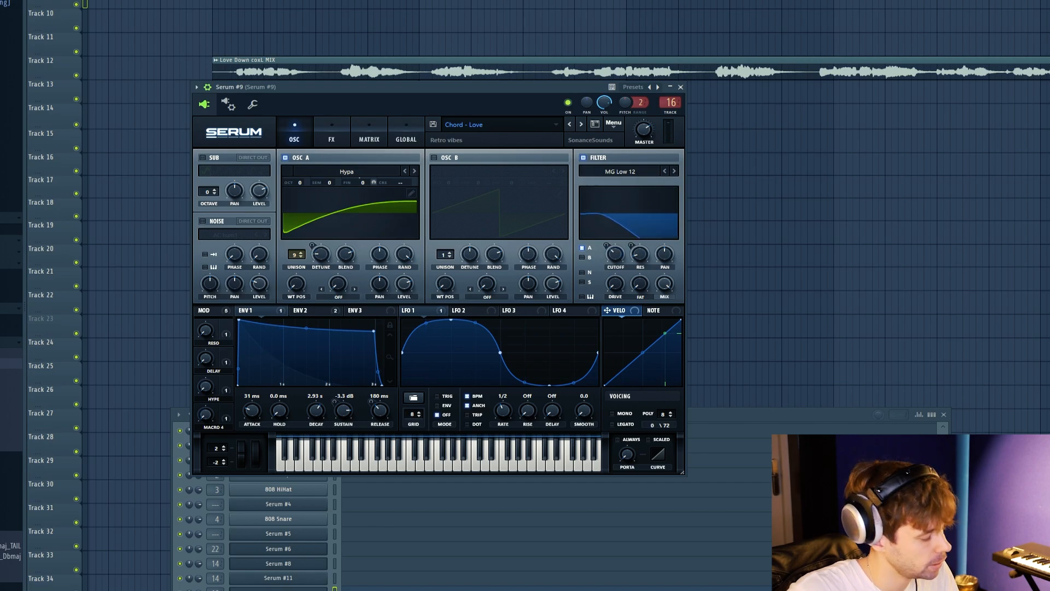
# Open the Serum #9 root-note pattern in the piano roll and play it back.
pyautogui.click(416, 589)
pyautogui.scroll(-1, 126, 268)
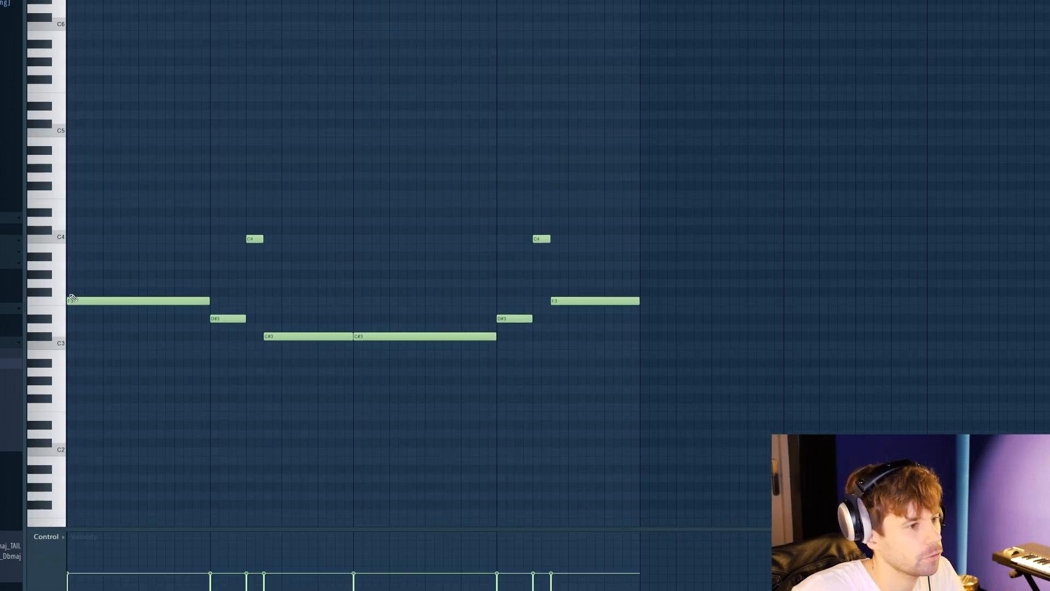
pyautogui.press('space')
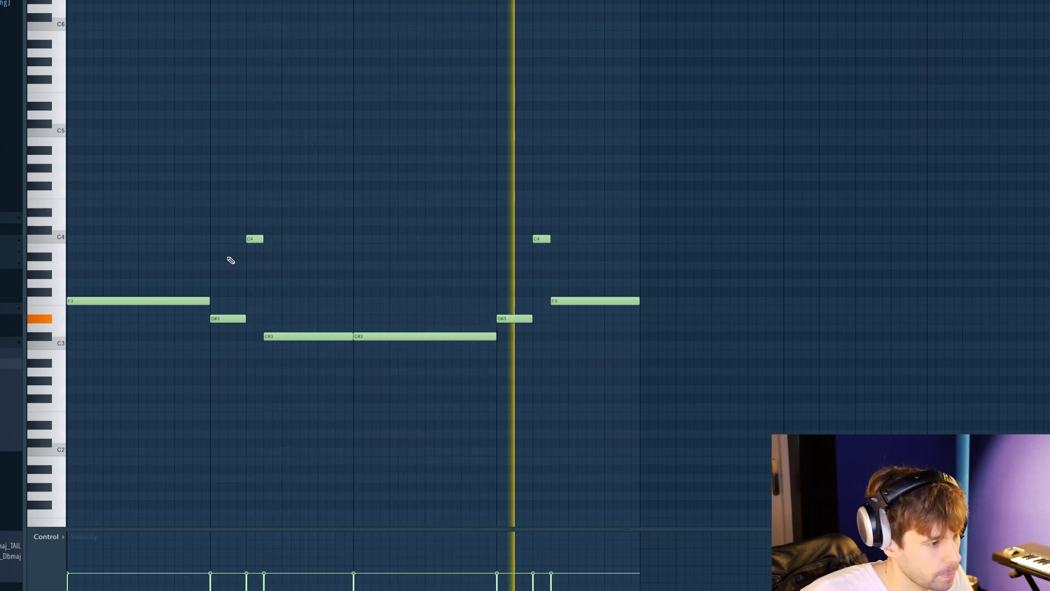
pyautogui.press('space')
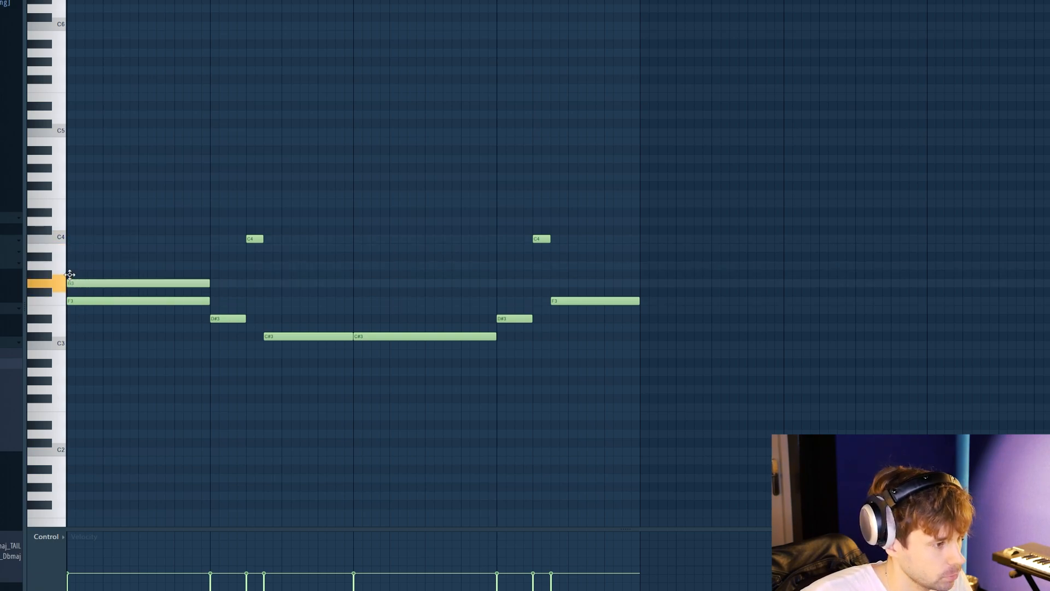
# Stack C4 and G#4 notes of equal length over the opening F3 note to form the first chord.
pyautogui.press('space')
pyautogui.press('space')
pyautogui.moveTo(95, 265); pyautogui.dragTo(103, 290)
pyautogui.hotkey('ctrl', 'Up')
pyautogui.press('space')
pyautogui.click(80, 239)
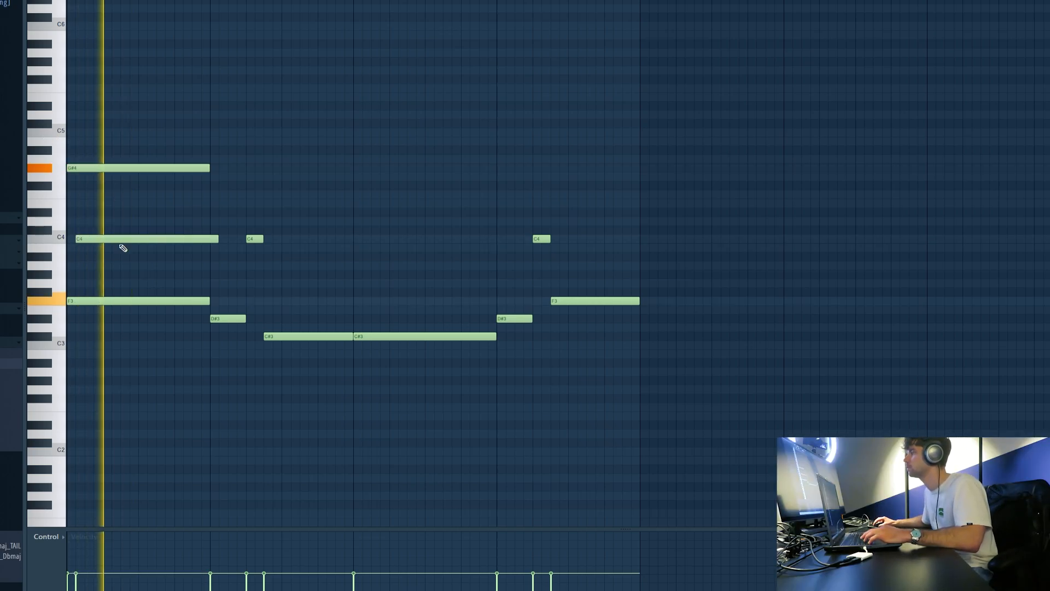
pyautogui.moveTo(99, 248); pyautogui.dragTo(67, 243)
pyautogui.rightClick(84, 247)
pyautogui.press('space')
pyautogui.press('space')
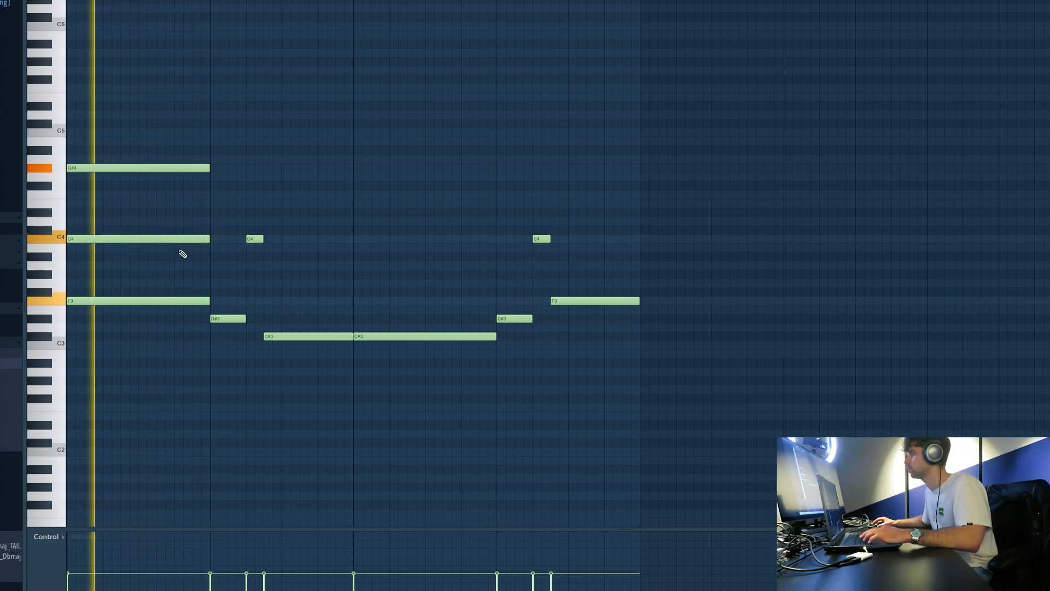
# Stack A#3 and G4 over the first D#3 note, matching its length.
pyautogui.press('space')
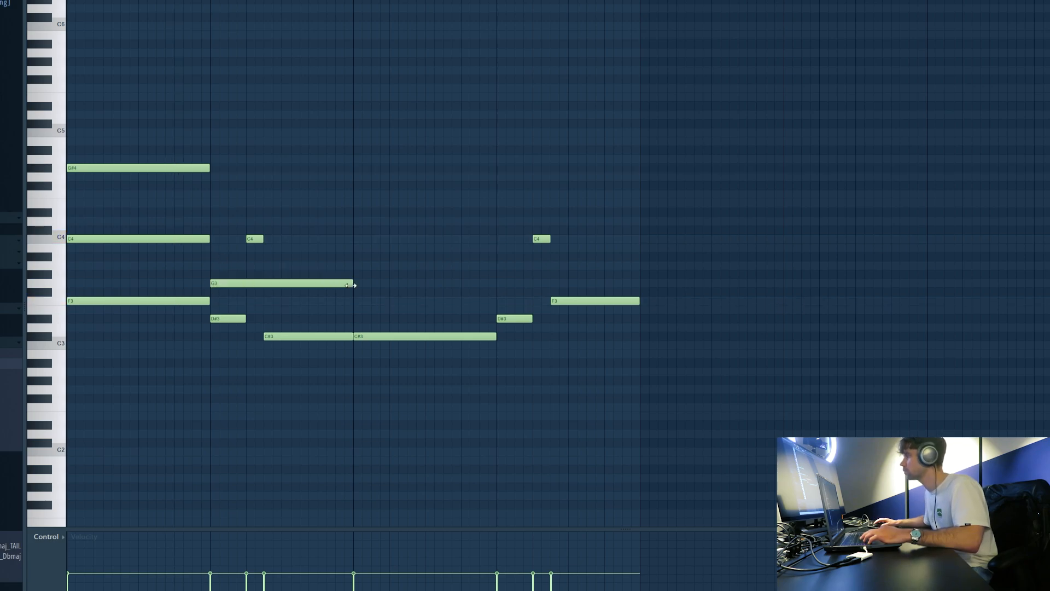
pyautogui.moveTo(350, 285); pyautogui.dragTo(246, 285)
pyautogui.press('space')
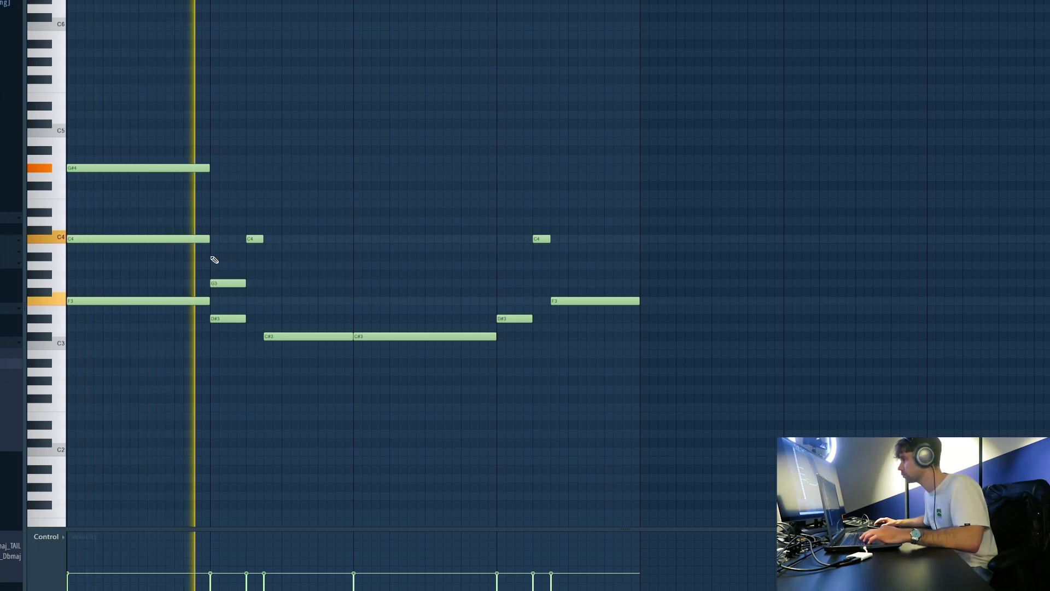
pyautogui.click(213, 258)
pyautogui.press('space')
pyautogui.keyDown('ctrl'); pyautogui.click(234, 283); pyautogui.keyUp('ctrl')
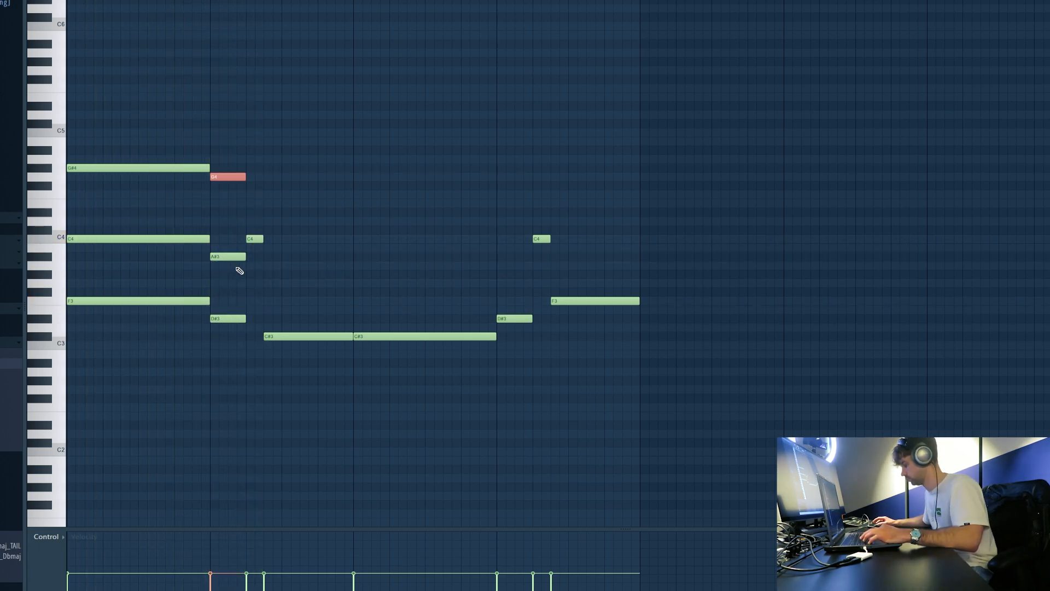
pyautogui.press('space')
# Add D#4 and G#4 above the first short C4 note and play the progression.
pyautogui.moveTo(260, 211); pyautogui.dragTo(264, 221)
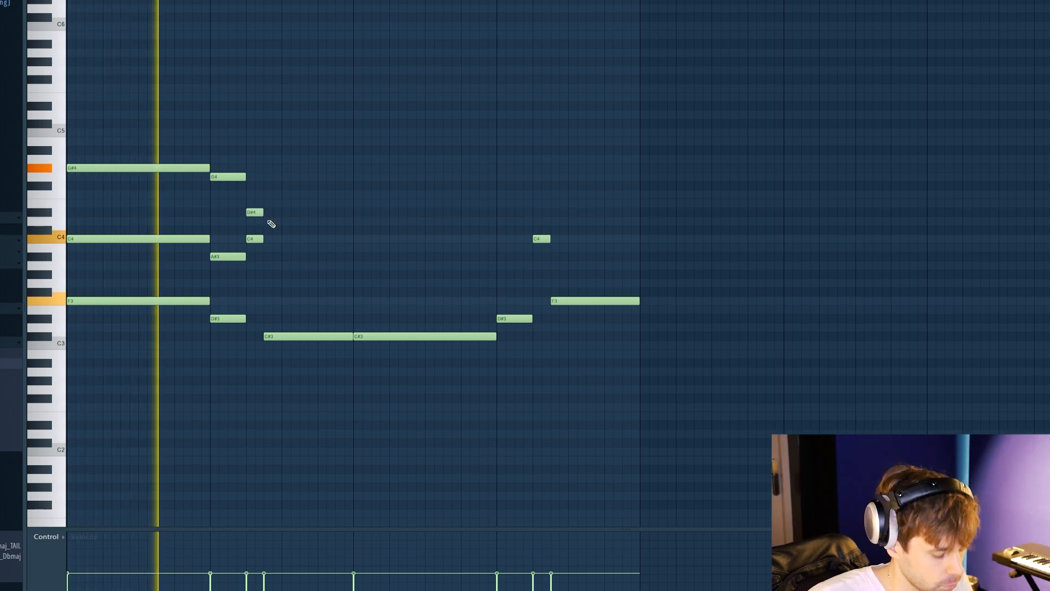
pyautogui.click(255, 168)
pyautogui.press('space')
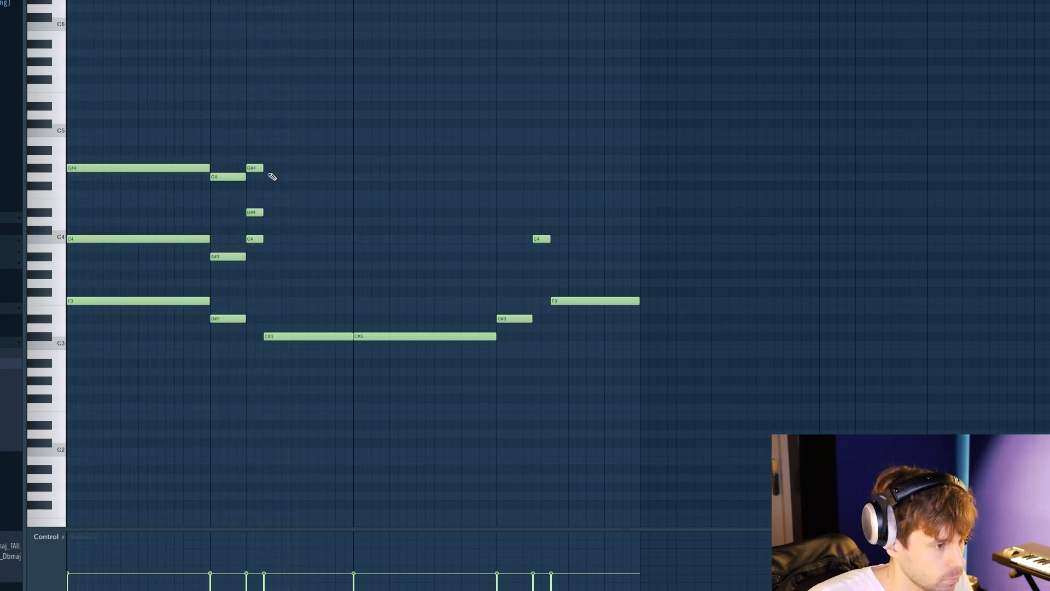
pyautogui.press('space')
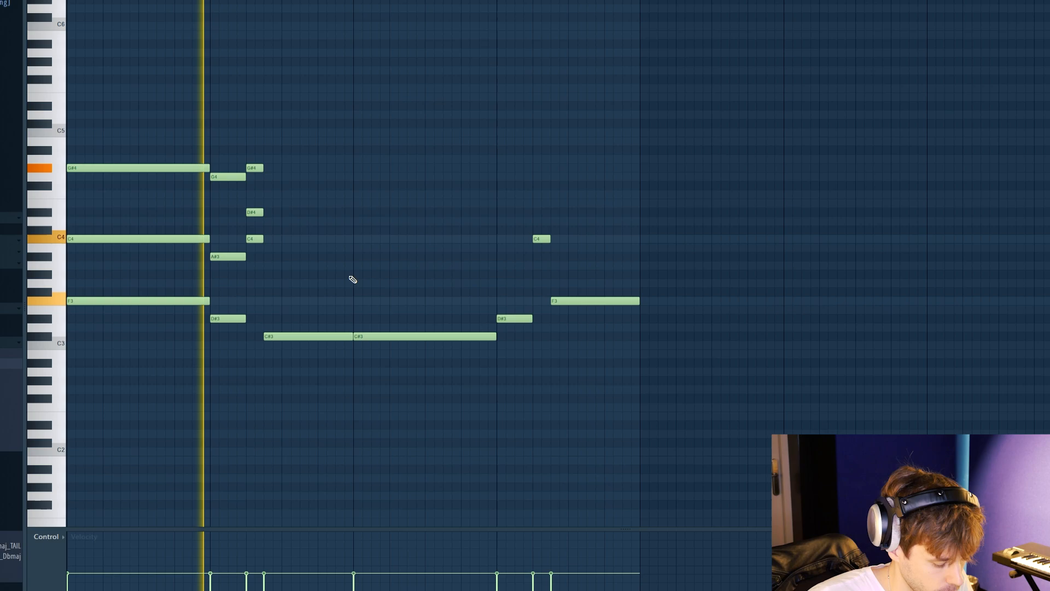
pyautogui.press('space')
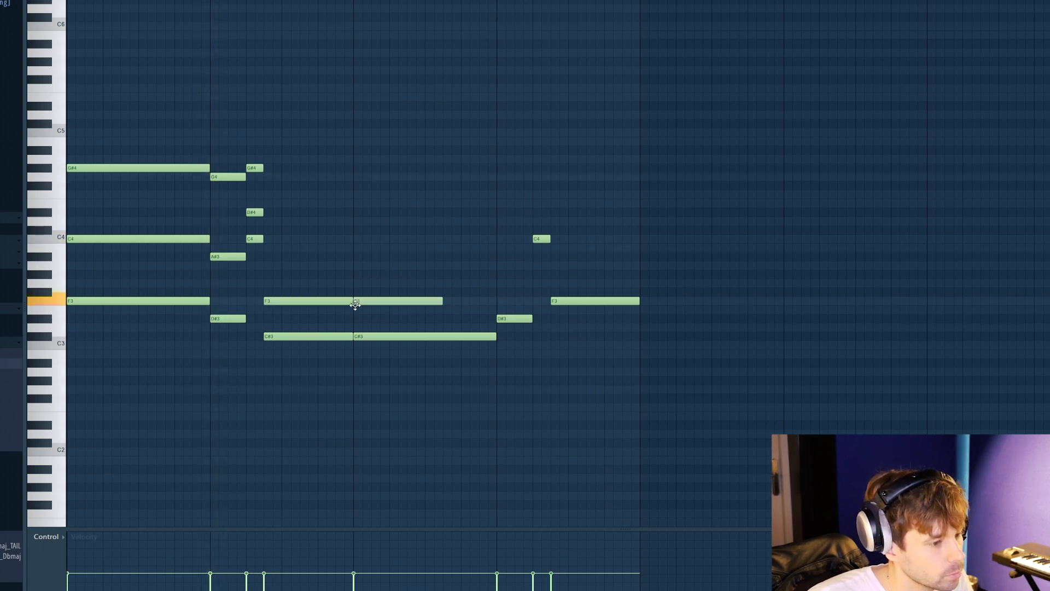
# Layer F3 and G#3 notes over both long C#3 notes, matching their lengths.
pyautogui.moveTo(450, 303); pyautogui.dragTo(496, 302)
pyautogui.press('space')
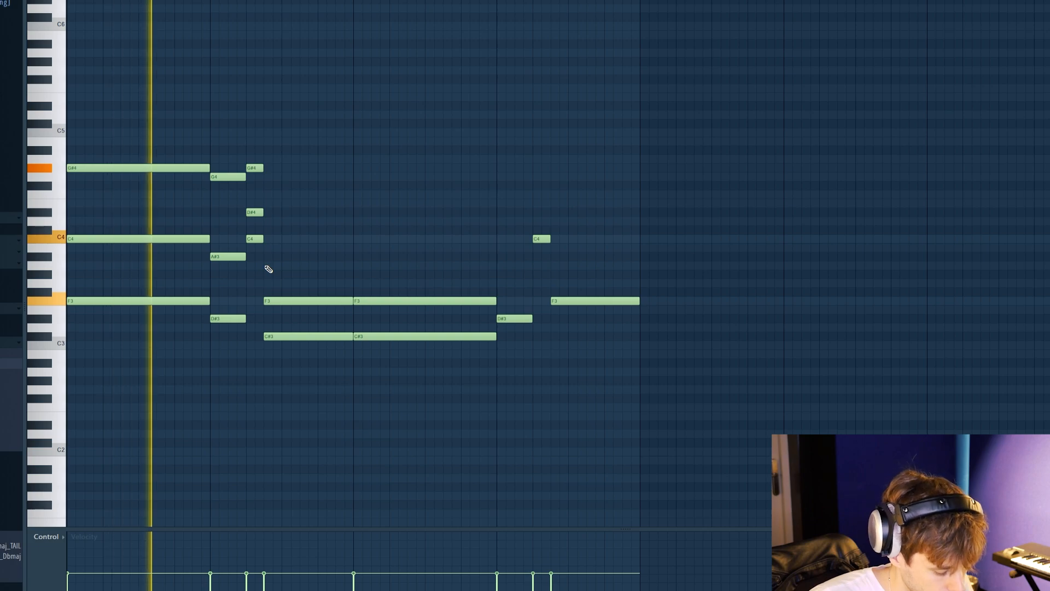
pyautogui.click(273, 276)
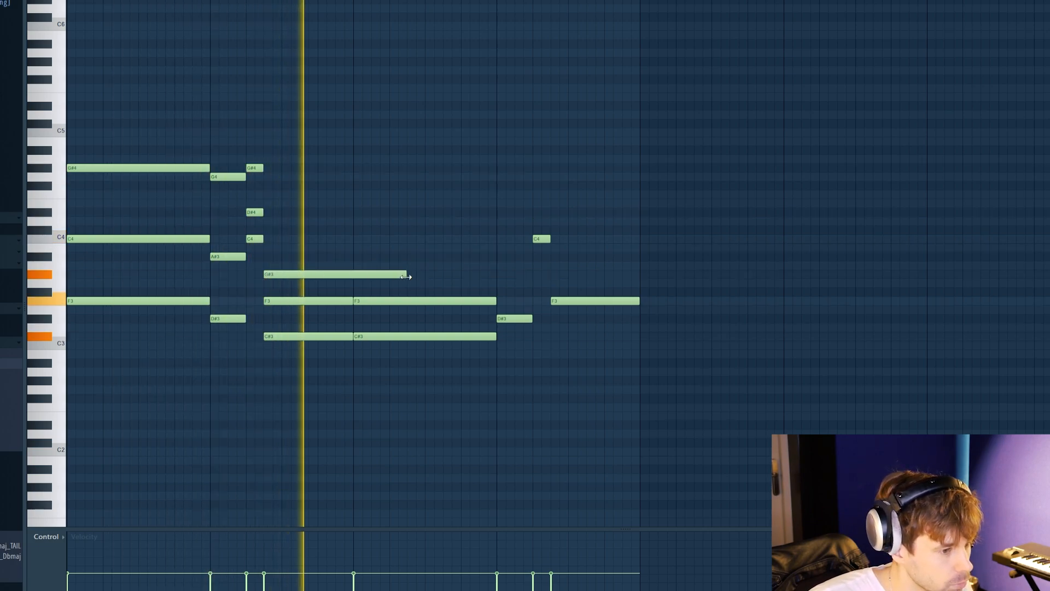
pyautogui.moveTo(405, 274); pyautogui.dragTo(352, 274)
pyautogui.click(357, 275)
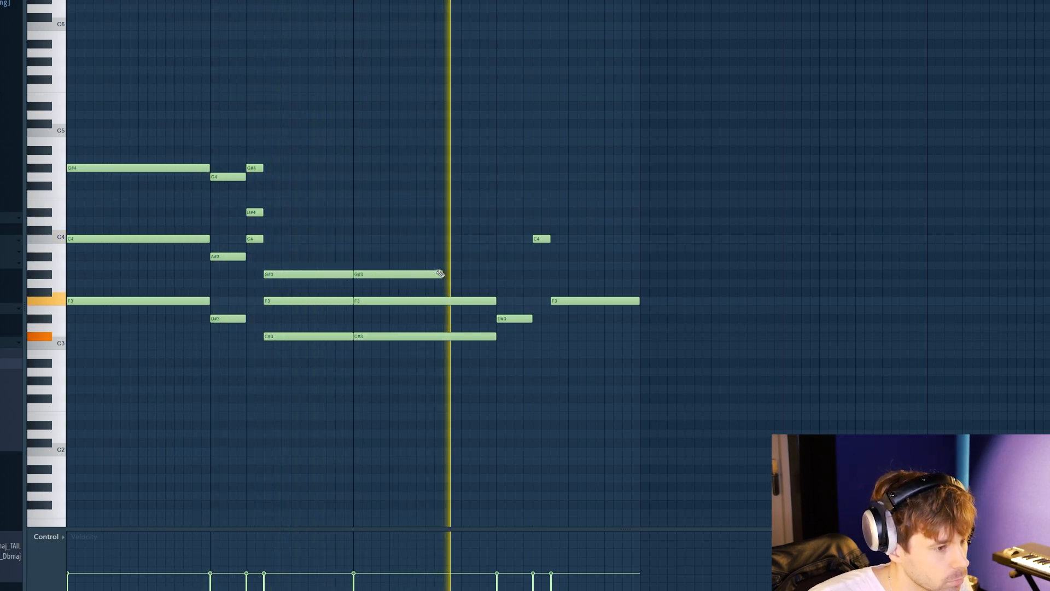
pyautogui.moveTo(439, 274); pyautogui.dragTo(496, 288)
pyautogui.press('space')
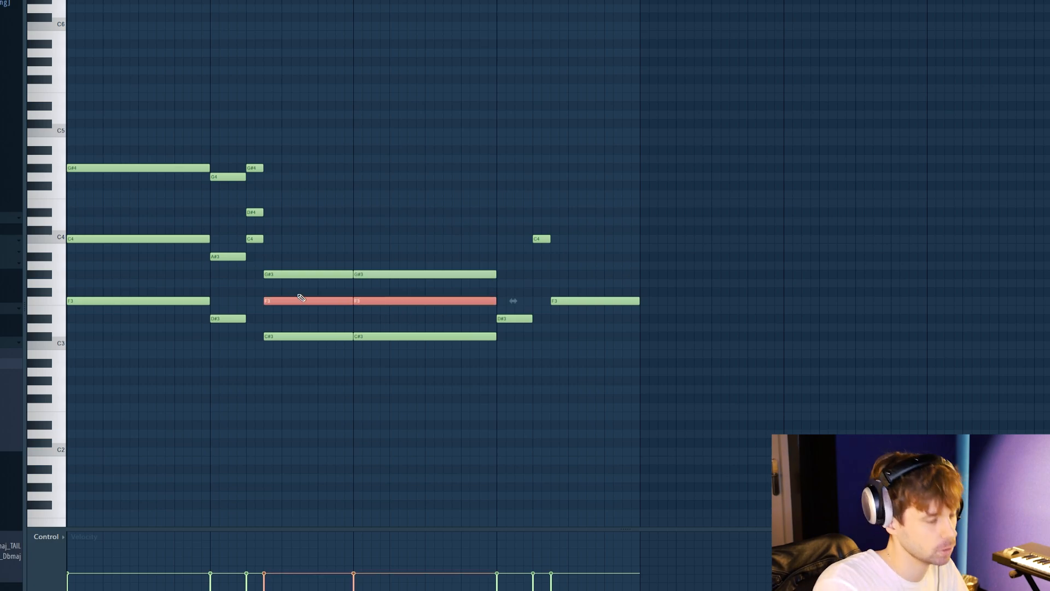
# Raise the two F3 notes above the C#3 notes by one octave to F4 and play the chords.
pyautogui.hotkey('ctrl', 'Up')
pyautogui.press('space')
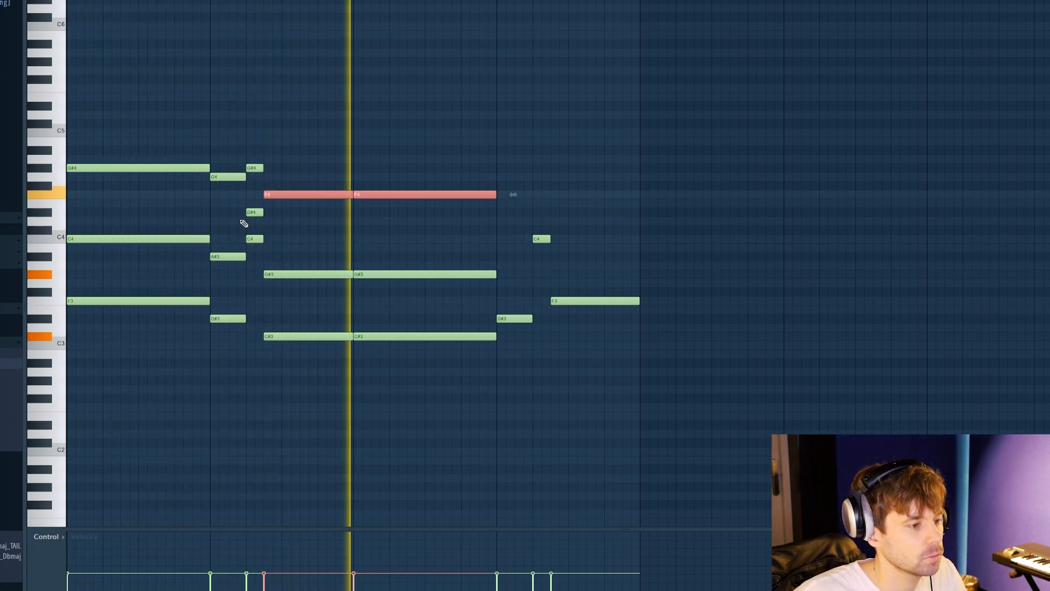
pyautogui.hotkey('ctrl', 'd')
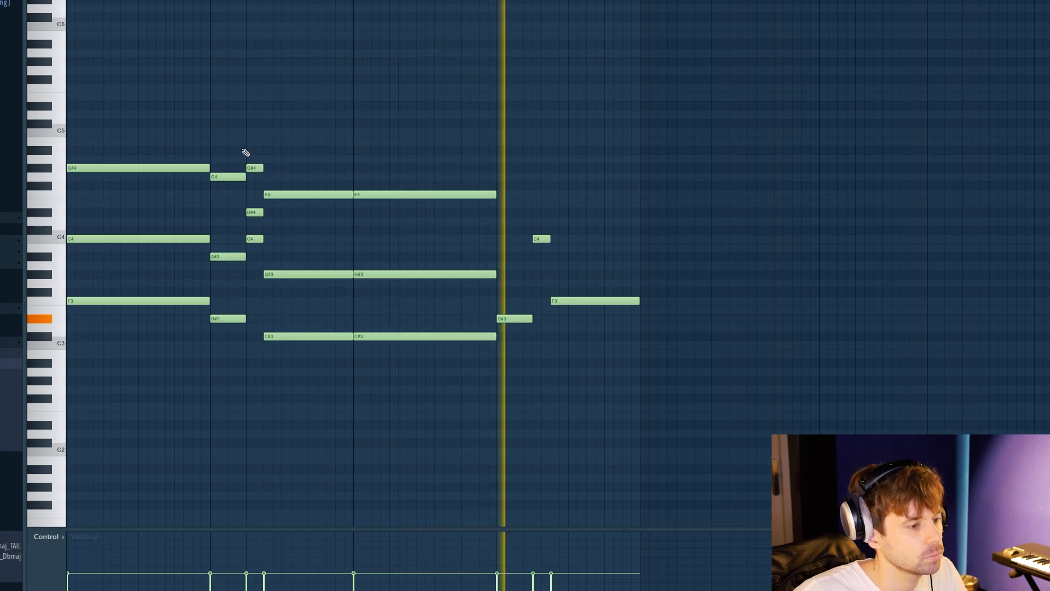
# Complete the stacked chords, place two consecutive Pattern 21 clips on Track 15, and play the layers together.
pyautogui.moveTo(246, 152); pyautogui.dragTo(222, 265)
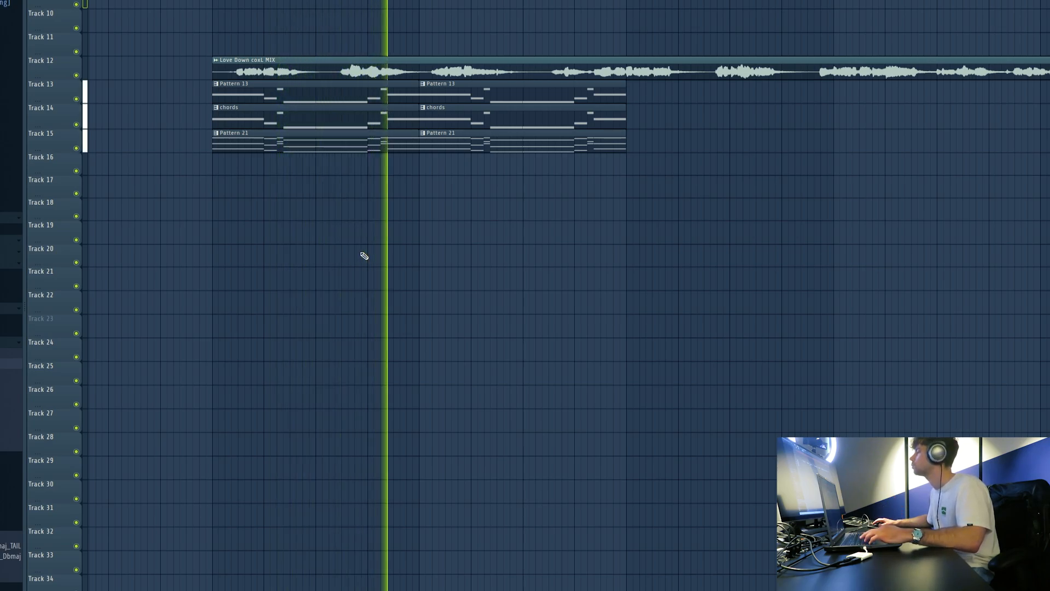
pyautogui.press('space')
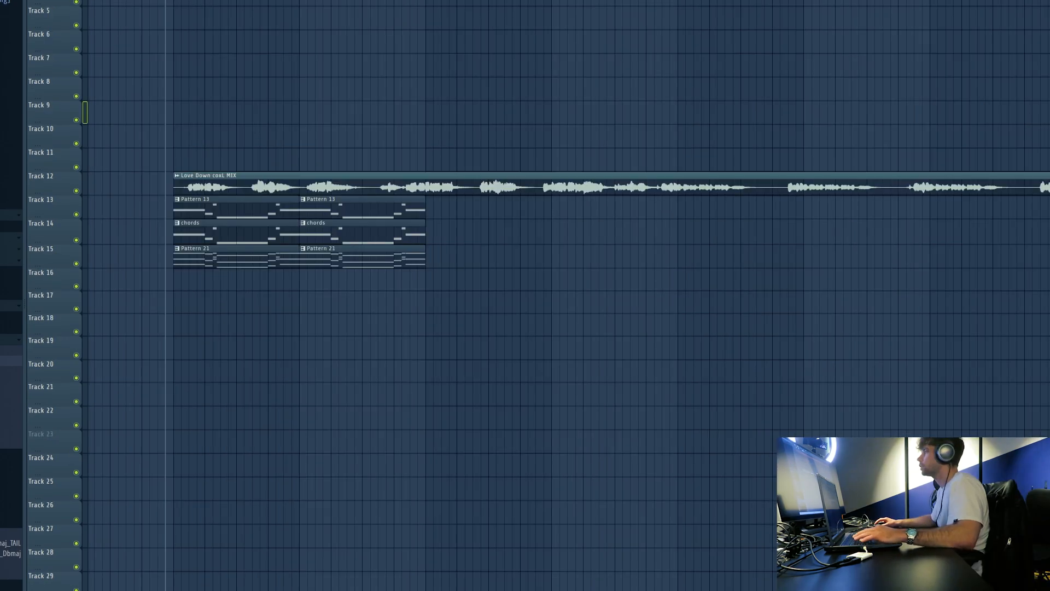
pyautogui.press('F6')
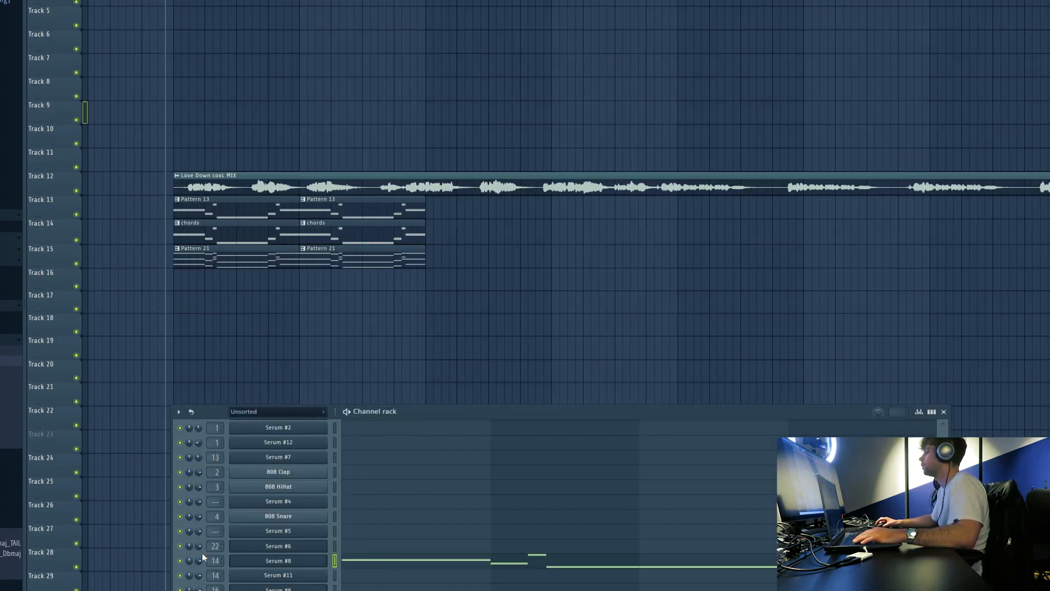
pyautogui.press('space')
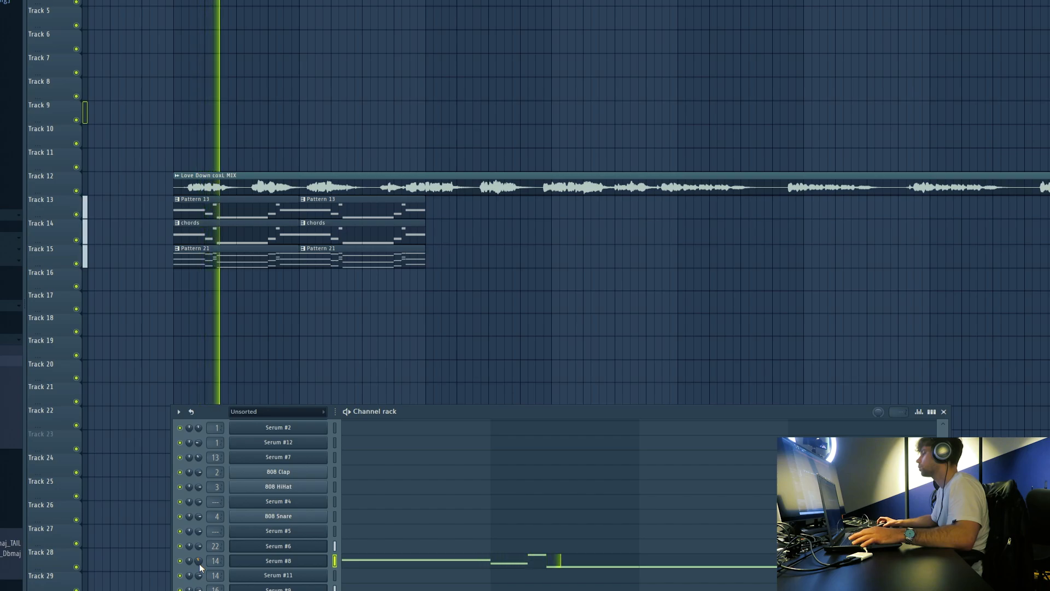
pyautogui.press('F6')
pyautogui.press('space')
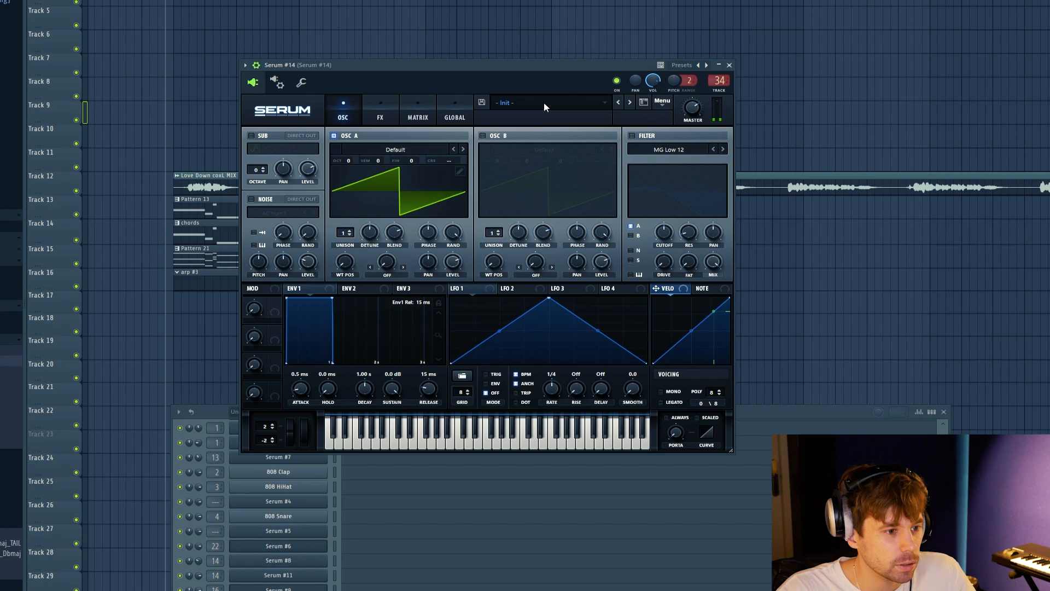
# Browse the Motion III presets in Serum #14 for a pluck sound, stepping past Pluck - Side Effects.
pyautogui.click(544, 102)
pyautogui.moveTo(525, 114)
pyautogui.moveTo(714, 305)
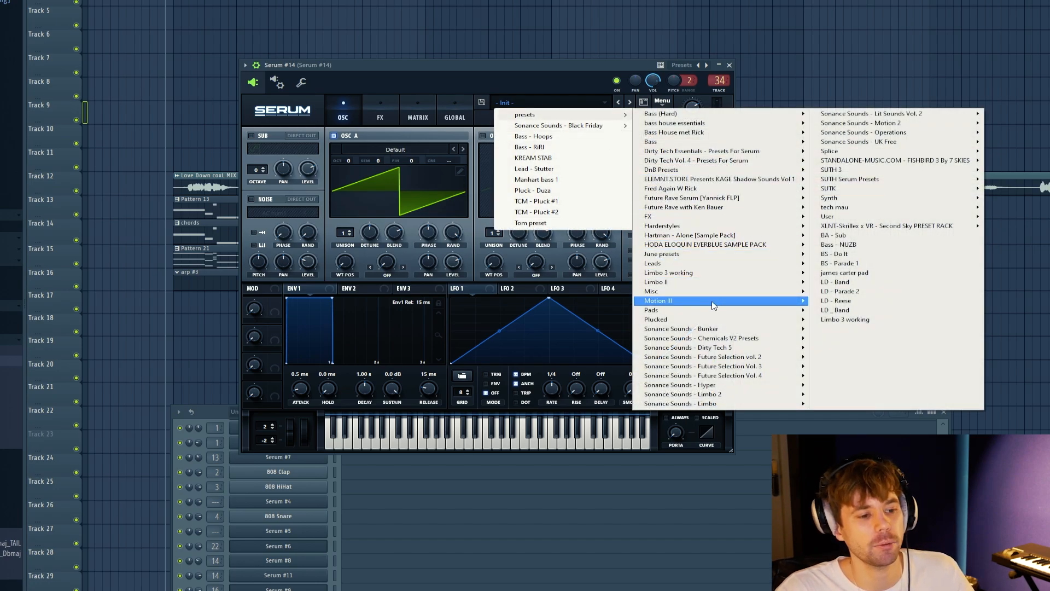
pyautogui.click(630, 102)
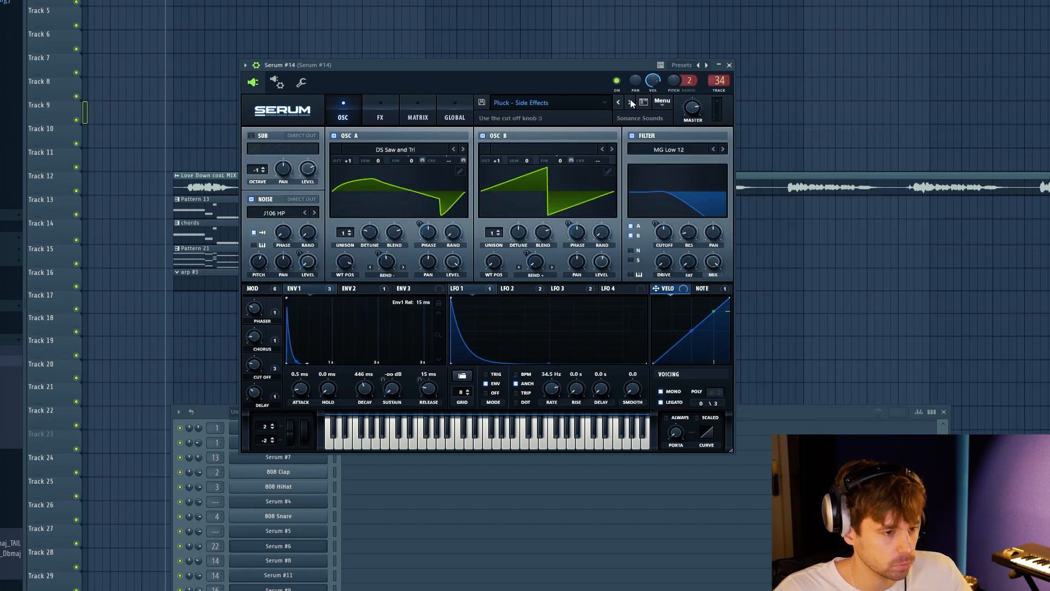
pyautogui.click(632, 102)
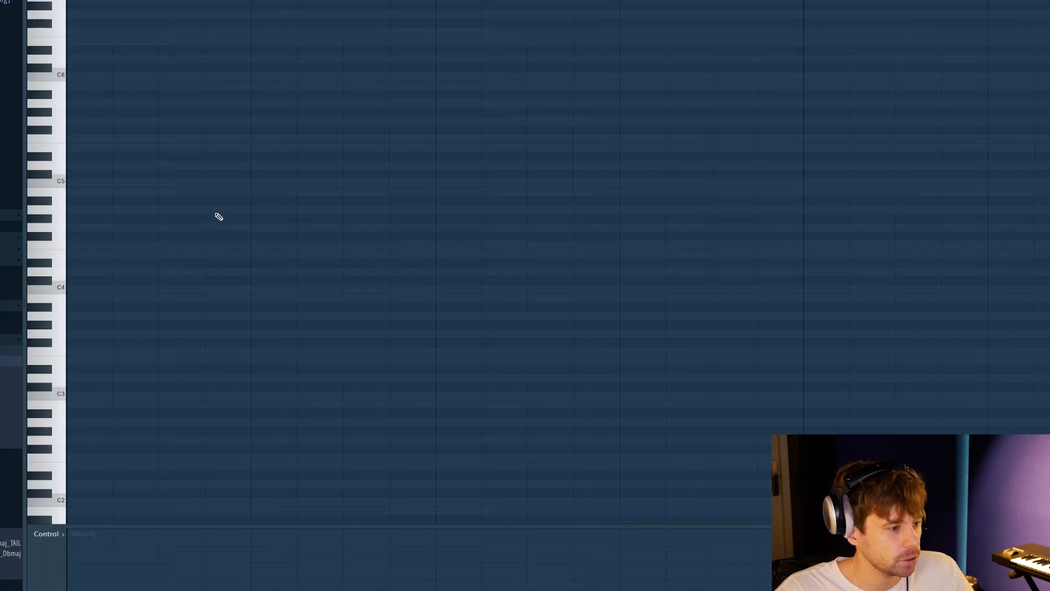
# Enter a rising F4, C5, G#5 figure at the start of the arp pattern and play it.
pyautogui.moveTo(188, 202); pyautogui.dragTo(70, 255)
pyautogui.moveTo(477, 250); pyautogui.dragTo(48, 239)
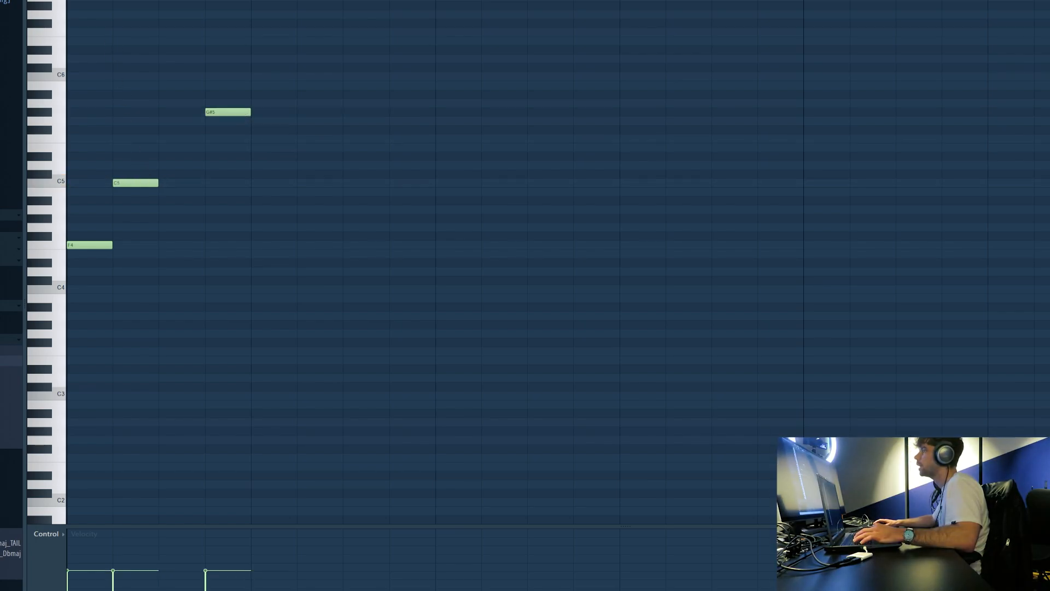
pyautogui.press('space')
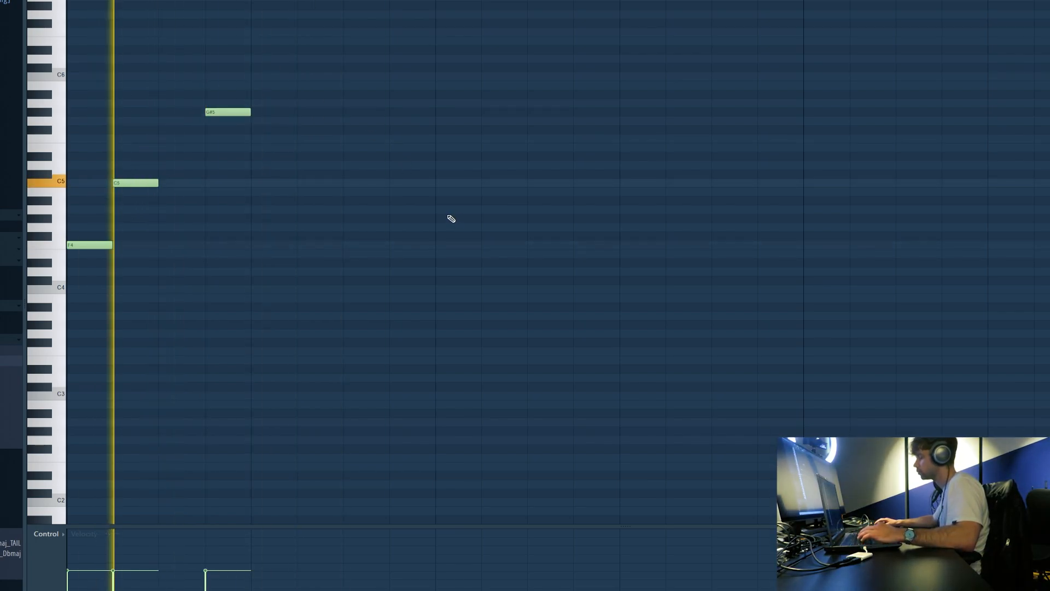
# Repeat the F4, C5, G#5 figure after the first one in the arp pattern and play both.
pyautogui.click(344, 254)
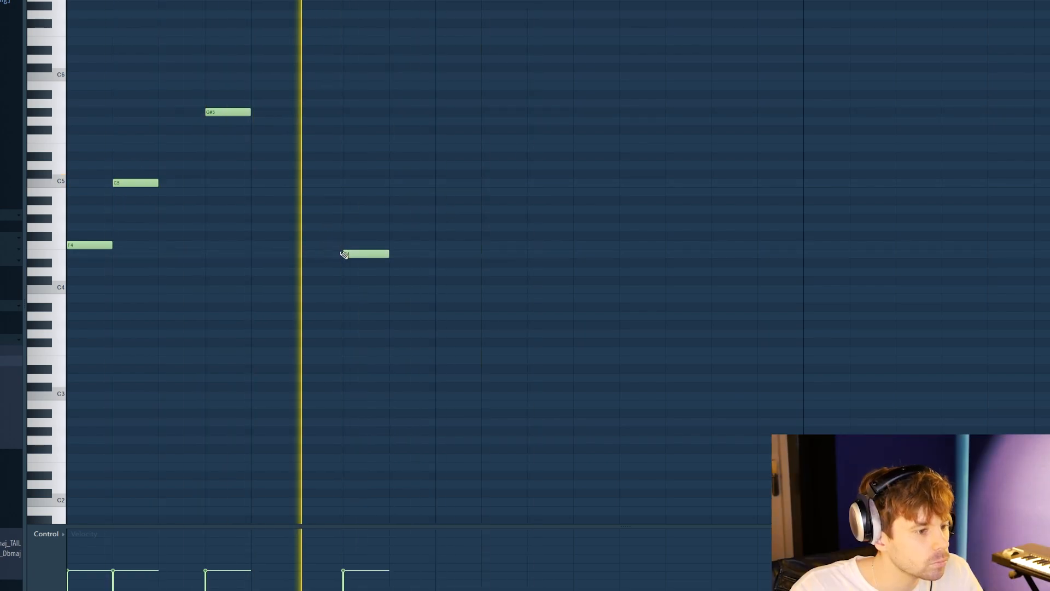
pyautogui.press('space')
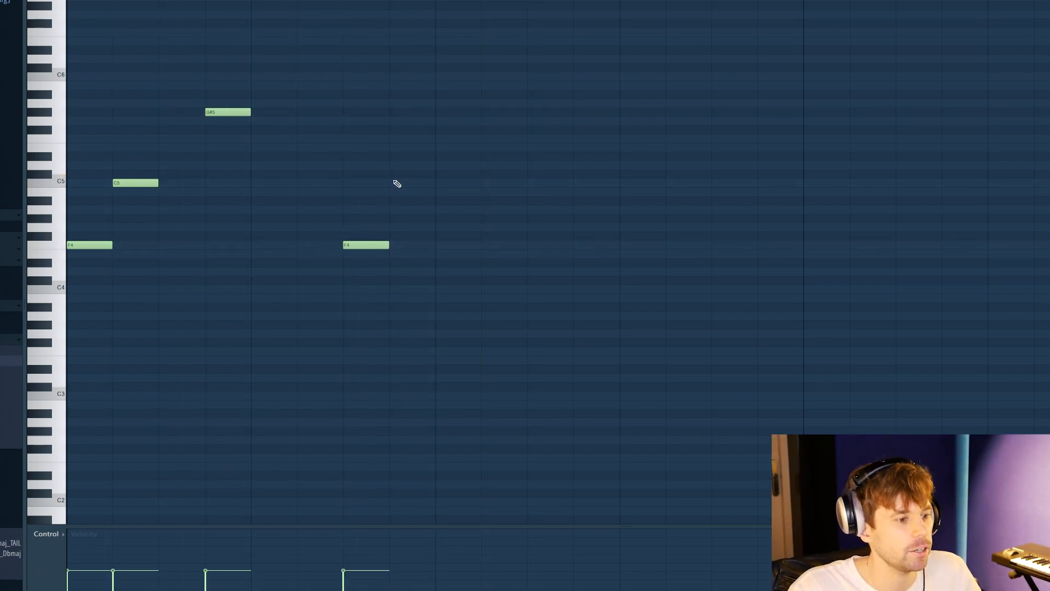
pyautogui.click(486, 104)
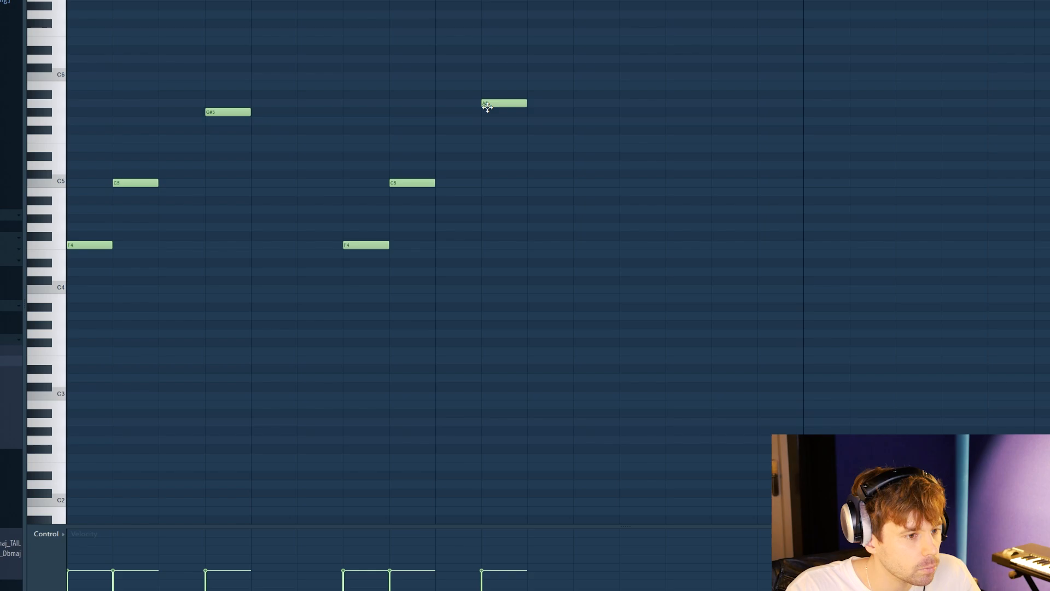
pyautogui.press('space')
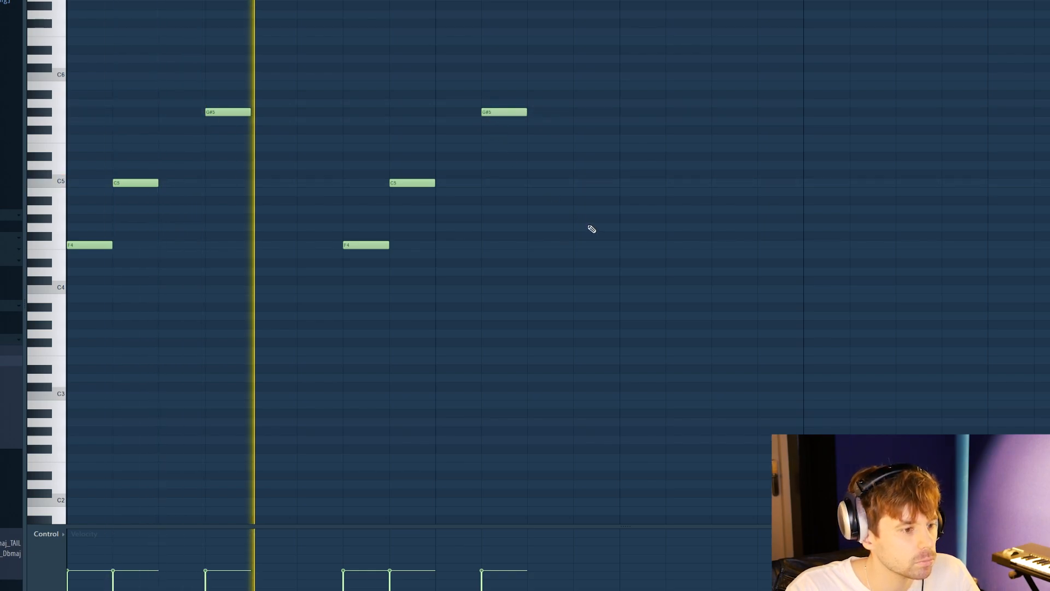
# Add a third F4, C5, G#5 figure after the second one in the arp pattern and play the sequence.
pyautogui.press('space')
pyautogui.keyDown('ctrl'); pyautogui.moveTo(606, 267); pyautogui.dragTo(372, 72); pyautogui.keyUp('ctrl')
pyautogui.hotkey('ctrl', 'b')
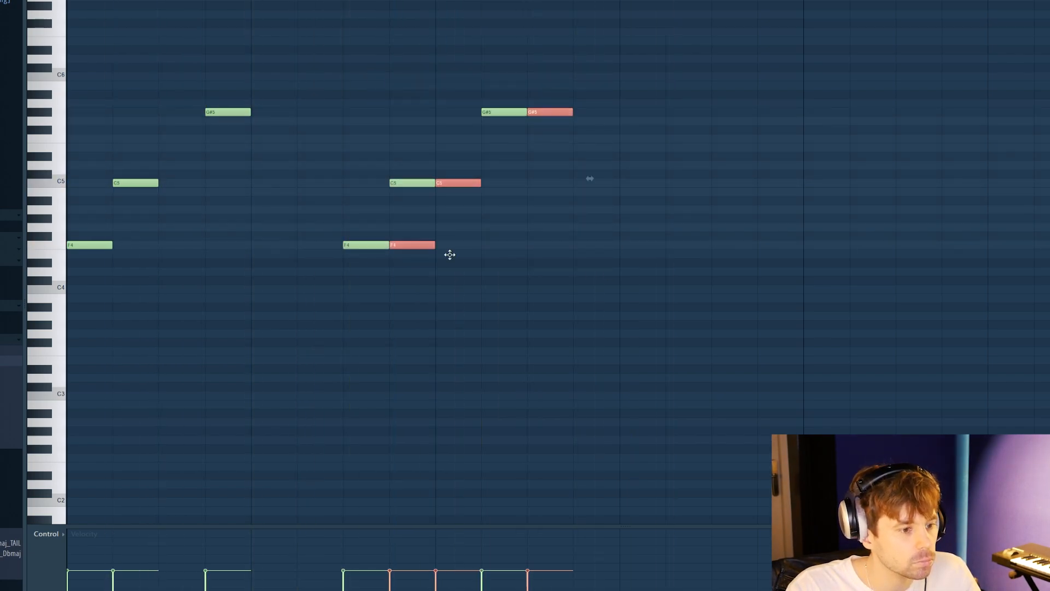
pyautogui.press('space')
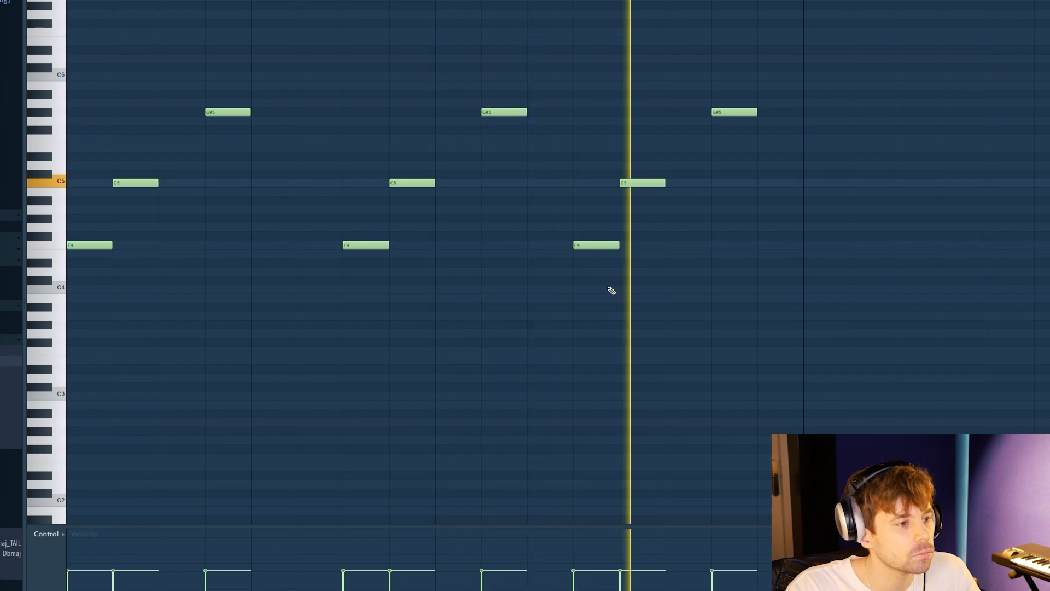
pyautogui.press('space')
# Duplicate the arp sequence three times along the pattern, place two consecutive arp #3 clips on Track 16, and play the arrangement.
pyautogui.scroll(-4, 450, 295)
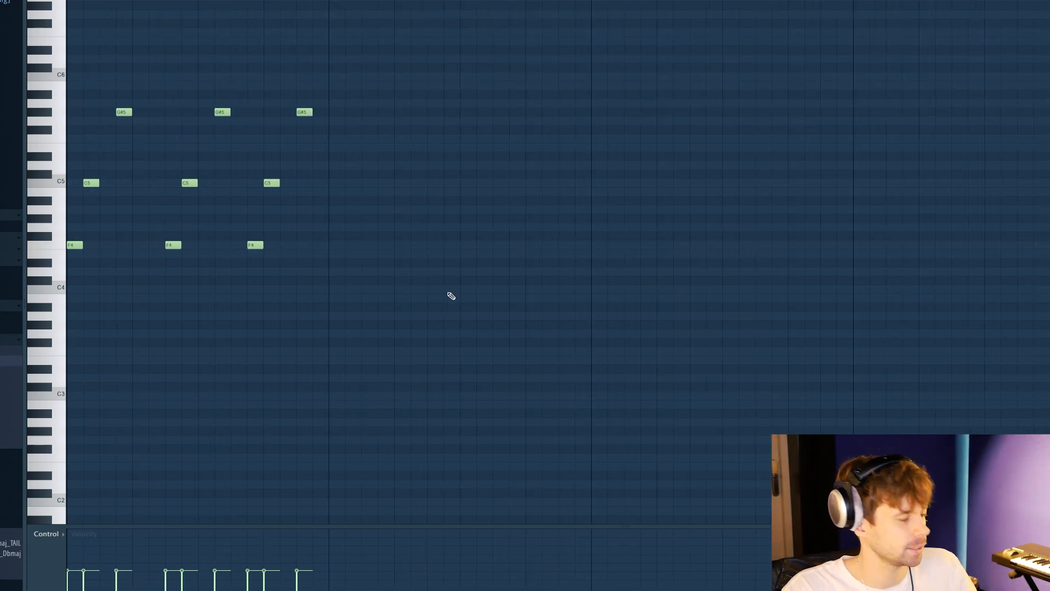
pyautogui.hotkey('ctrl', 'b')
pyautogui.hotkey('ctrl', 'b')
pyautogui.hotkey('ctrl', 'b')
pyautogui.press('F5')
pyautogui.click(309, 284)
pyautogui.press('space')
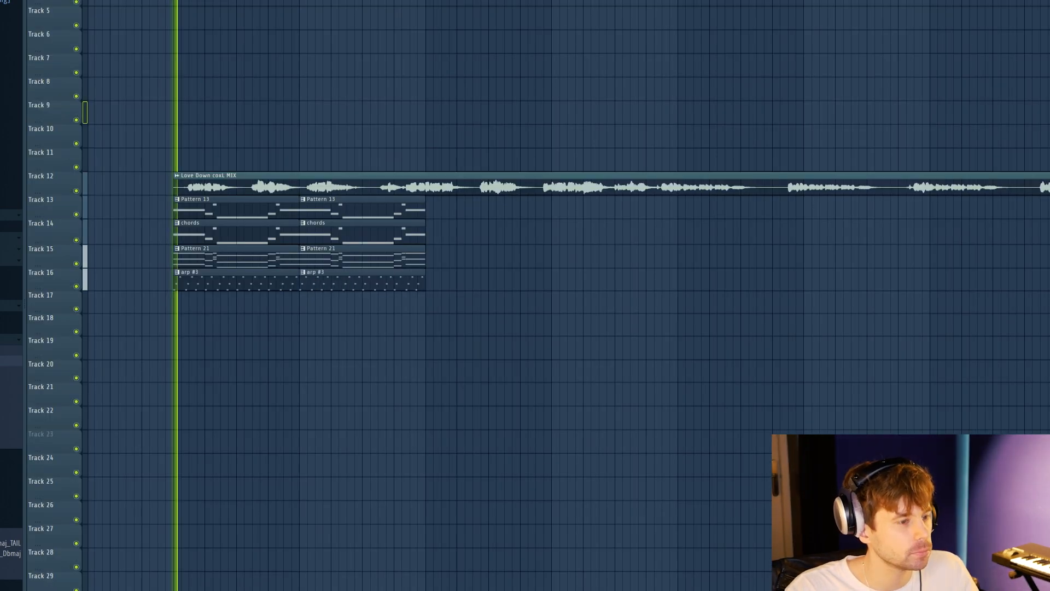
# Open Serum #14, sweep its mod wheel, and create an automation clip for the wheel on Track 17.
pyautogui.press('F6')
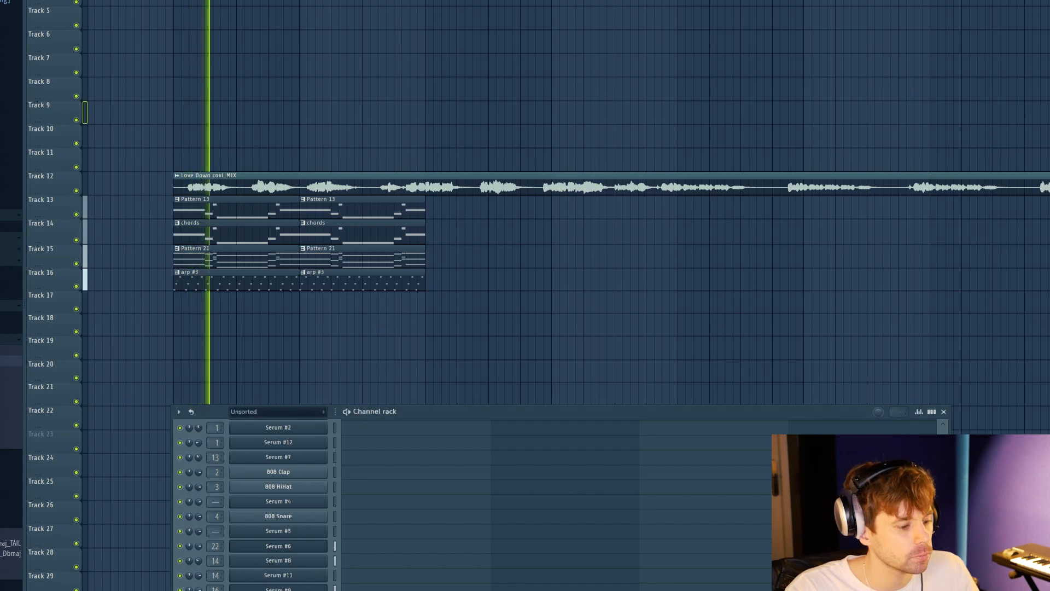
pyautogui.click(279, 589)
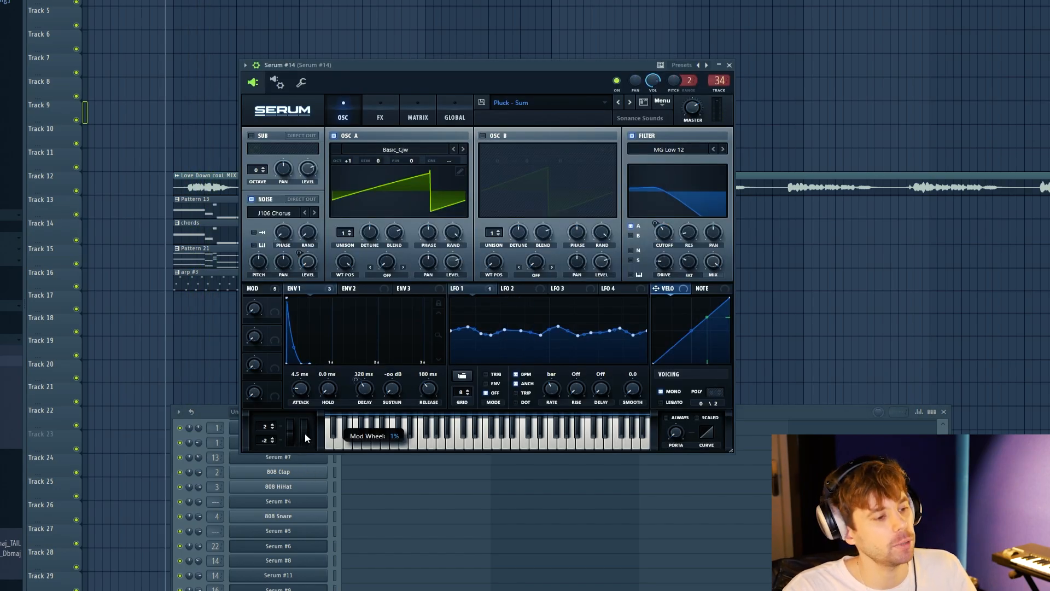
pyautogui.press('space')
pyautogui.moveTo(305, 431); pyautogui.dragTo(335, 361)
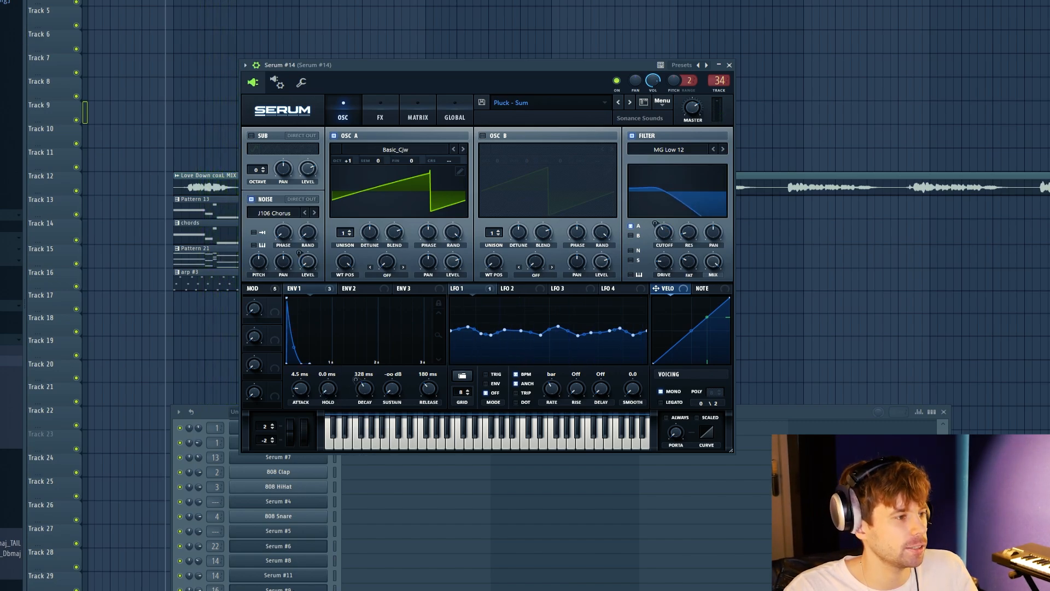
pyautogui.click(1, 1)
pyautogui.click(11, 56)
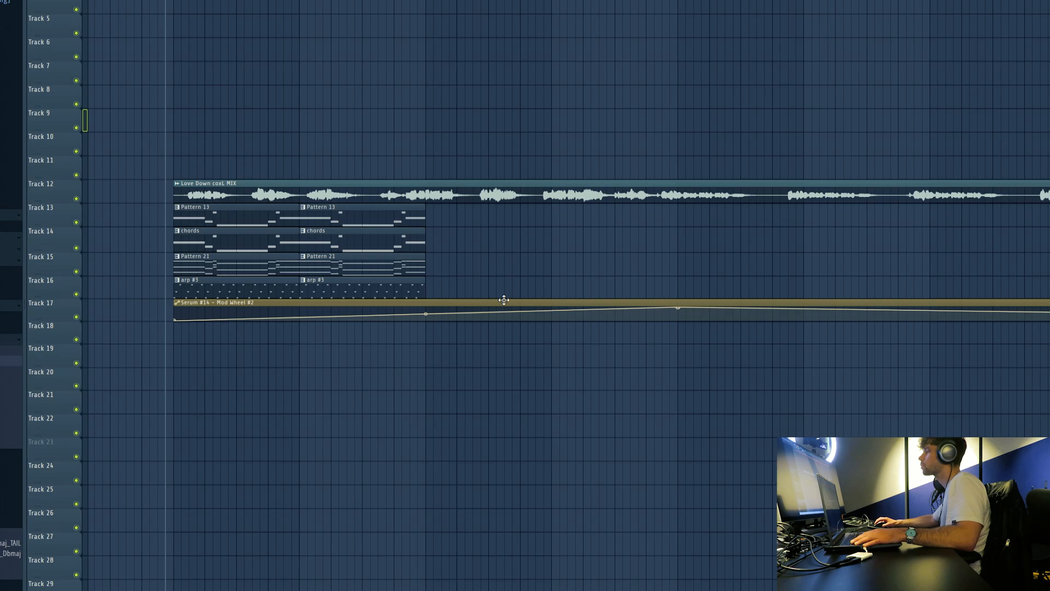
# Show Fruity Love Philter on the Serum #14 mixer insert and automate its Filter 1 cutoff frequency with a rising clip on Track 20.
pyautogui.press('F9')
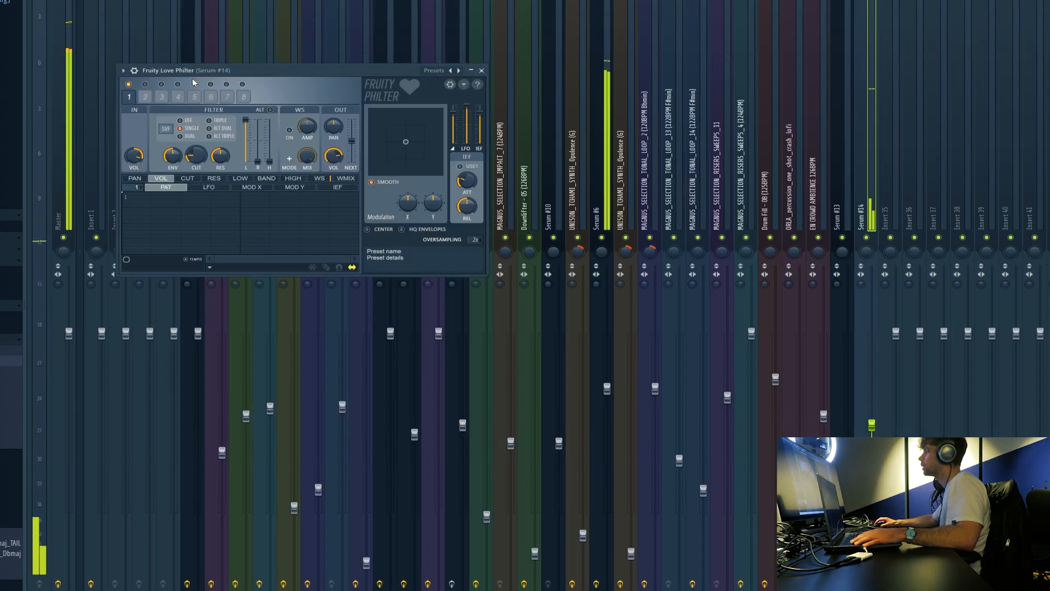
pyautogui.moveTo(193, 83); pyautogui.dragTo(331, 117)
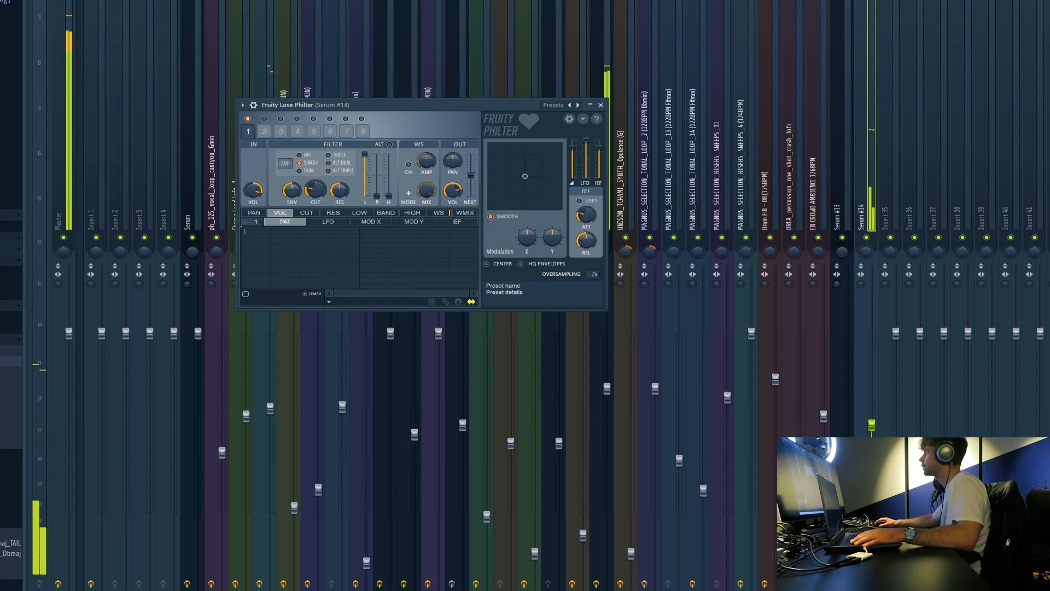
pyautogui.press('F5')
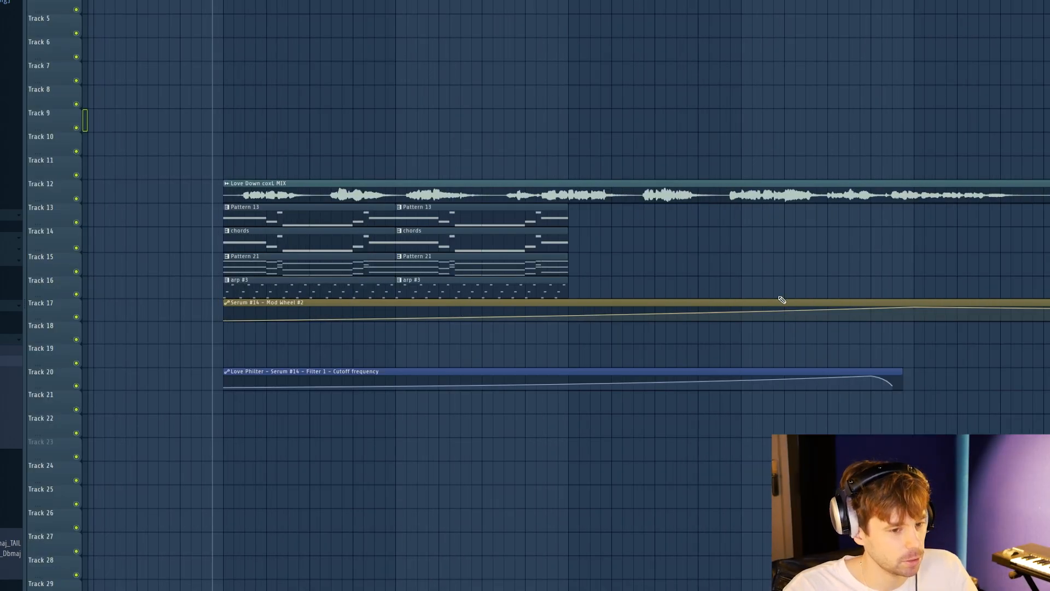
# Shape the mod wheel automation on Track 17 into two consecutive rise-and-fall curves under the arp clips while playing the arrangement.
pyautogui.moveTo(918, 311); pyautogui.dragTo(360, 326)
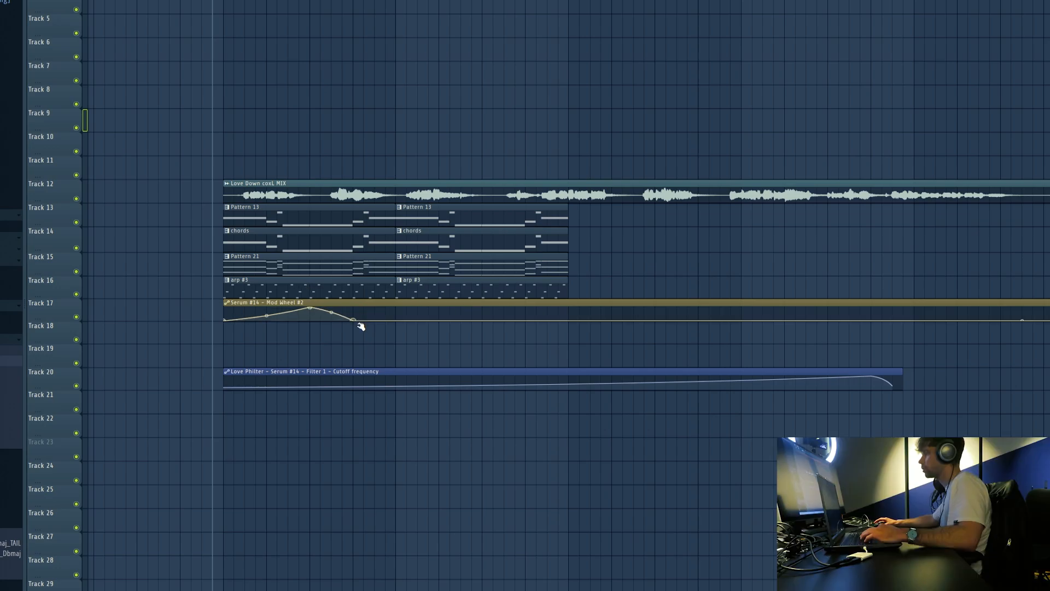
pyautogui.press('space')
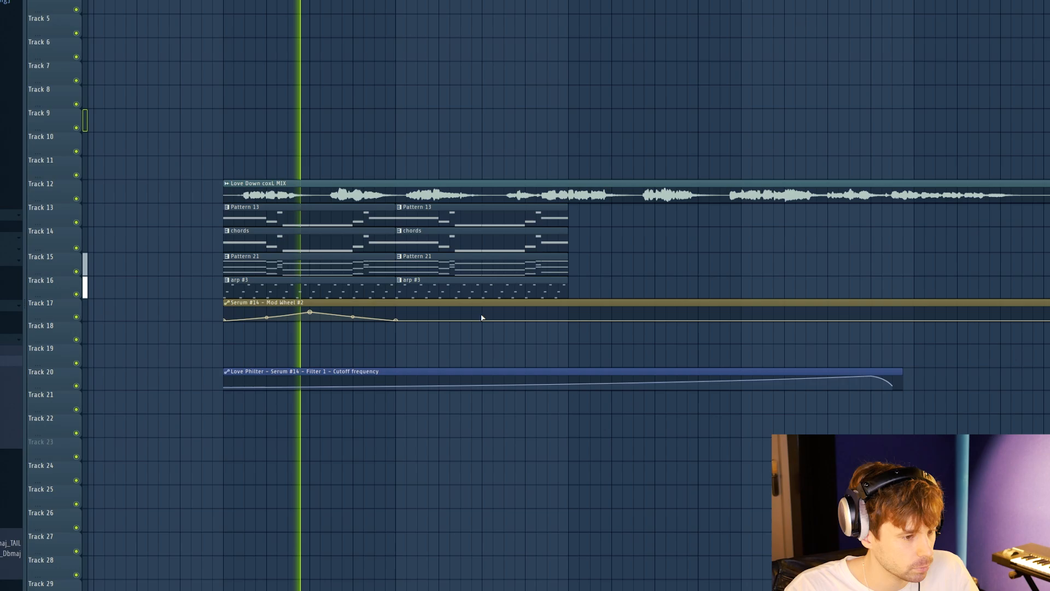
pyautogui.rightClick(525, 314)
pyautogui.rightClick(569, 320)
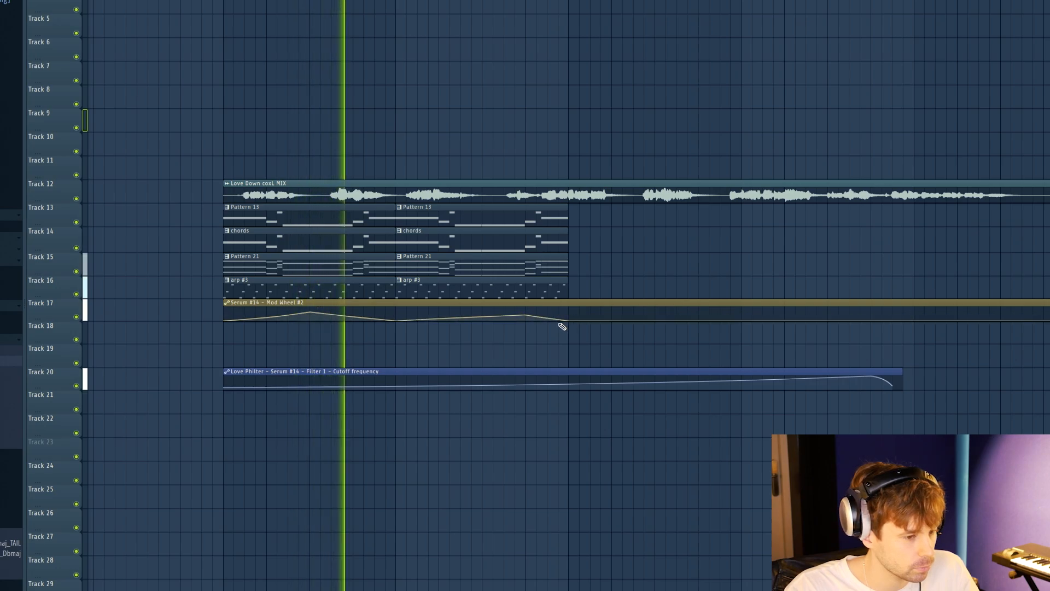
pyautogui.moveTo(526, 315); pyautogui.dragTo(526, 308)
pyautogui.moveTo(461, 314); pyautogui.dragTo(461, 318)
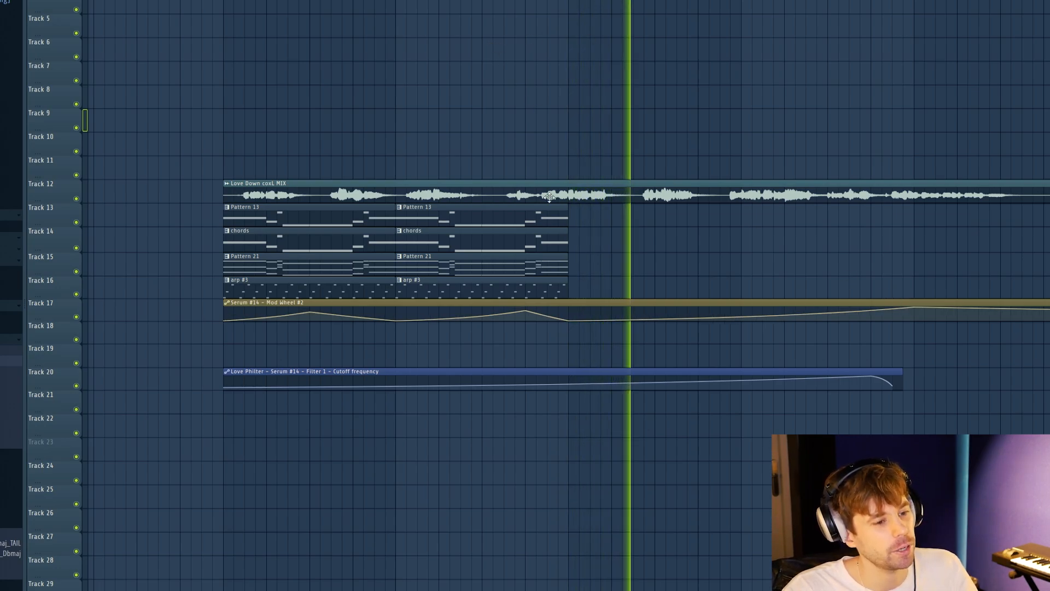
# Duplicate the Pattern 13, chords, Pattern 21 and arp #3 clips on Tracks 13 to 16 directly after the originals.
pyautogui.moveTo(599, 286); pyautogui.dragTo(248, 218)
pyautogui.hotkey('ctrl', 'b')
pyautogui.scroll(-3, 416, 353)
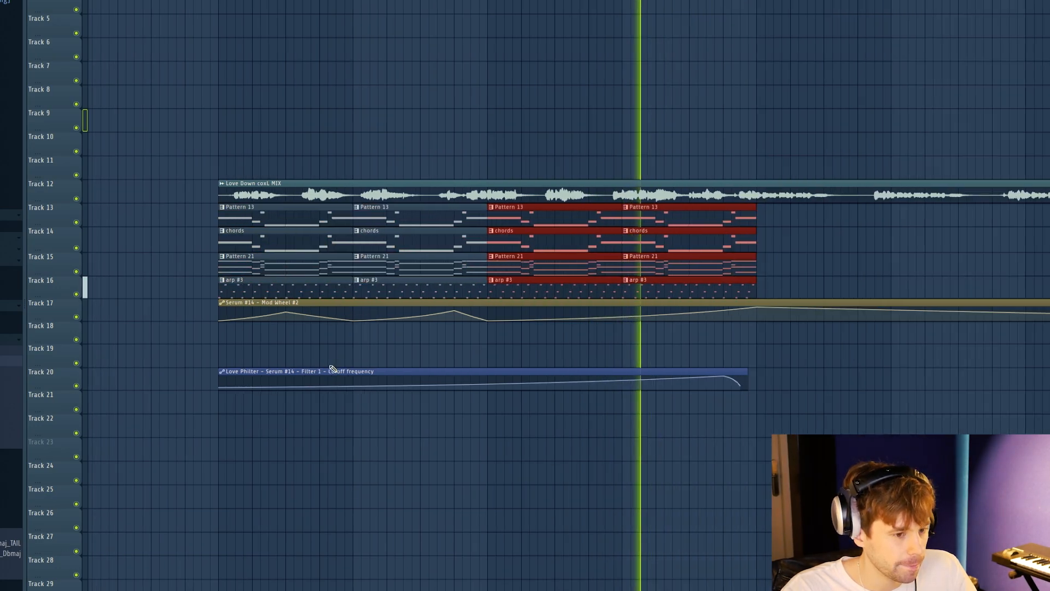
pyautogui.scroll(-1, 499, 352)
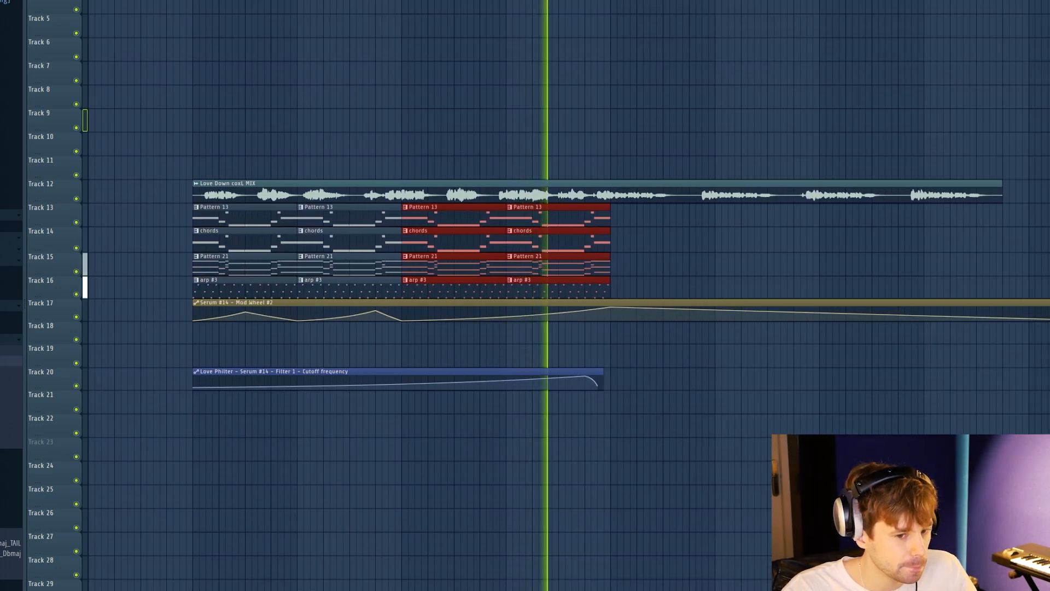
# Shorten the final clips on Tracks 13 to 16 to end at bar 20 and trim the mod wheel automation at bar 21.
pyautogui.moveTo(1049, 303); pyautogui.dragTo(583, 224)
pyautogui.keyDown('ctrl'); pyautogui.click(593, 230); pyautogui.keyUp('ctrl')
pyautogui.press('space')
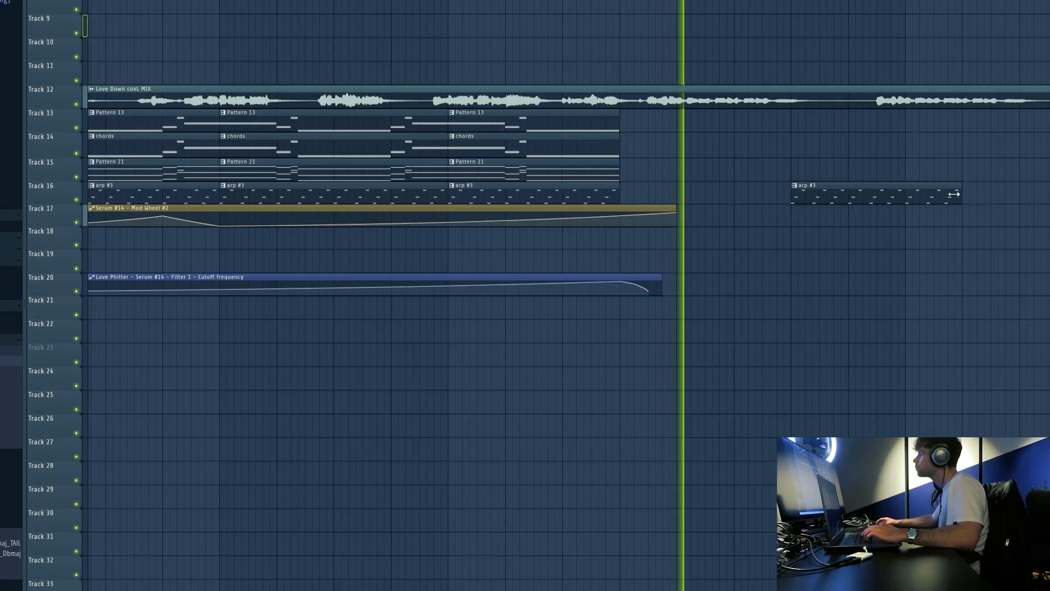
# Shorten the separate arp #3 clip at bar 23 to a brief fill and play that section.
pyautogui.moveTo(954, 194)
pyautogui.mouseDown()
pyautogui.moveTo(868, 198)
pyautogui.moveTo(819, 214)
pyautogui.moveTo(840, 214)
pyautogui.moveTo(829, 206)
pyautogui.mouseUp()
pyautogui.press('space')
pyautogui.press('space')
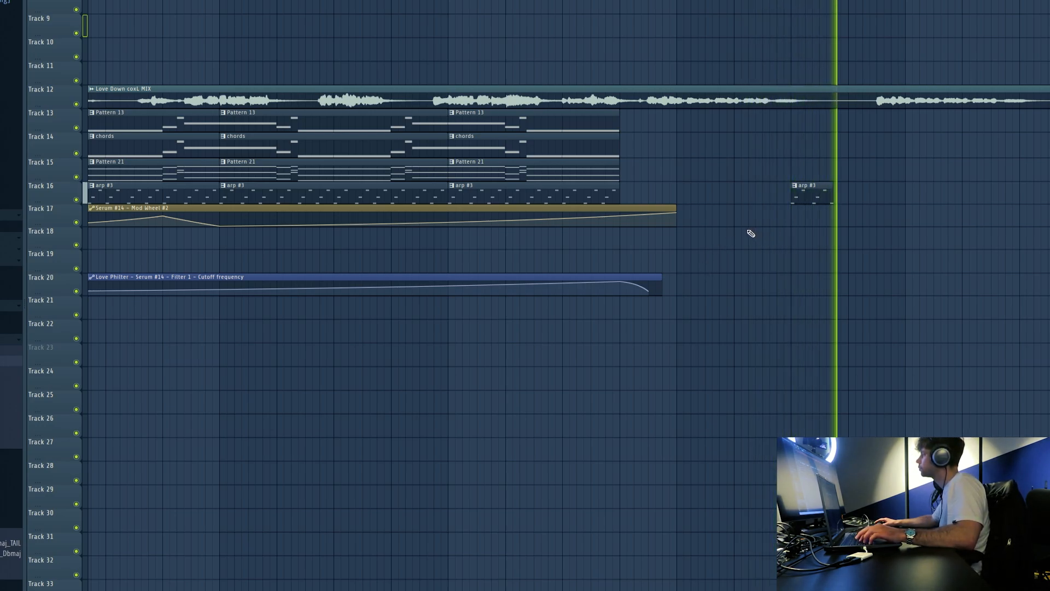
# Copy the mod wheel and Love Philter cutoff automation clips to bar 21, and repeat the short arp #3 fill around bar 27.
pyautogui.hotkey('ctrl', 'b')
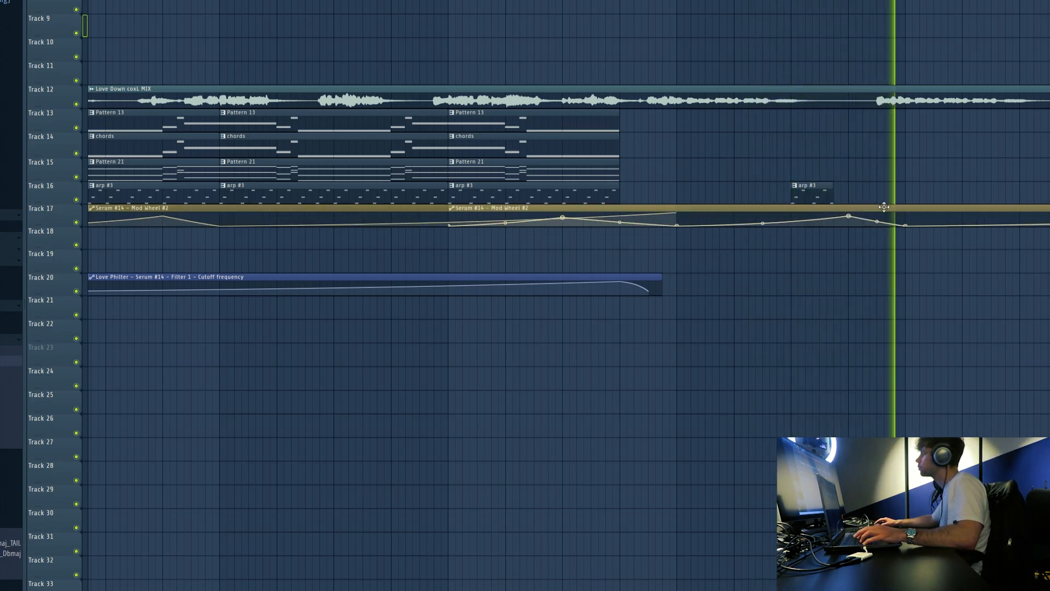
pyautogui.moveTo(1027, 207)
pyautogui.mouseDown()
pyautogui.moveTo(1046, 208)
pyautogui.moveTo(1034, 207)
pyautogui.mouseUp()
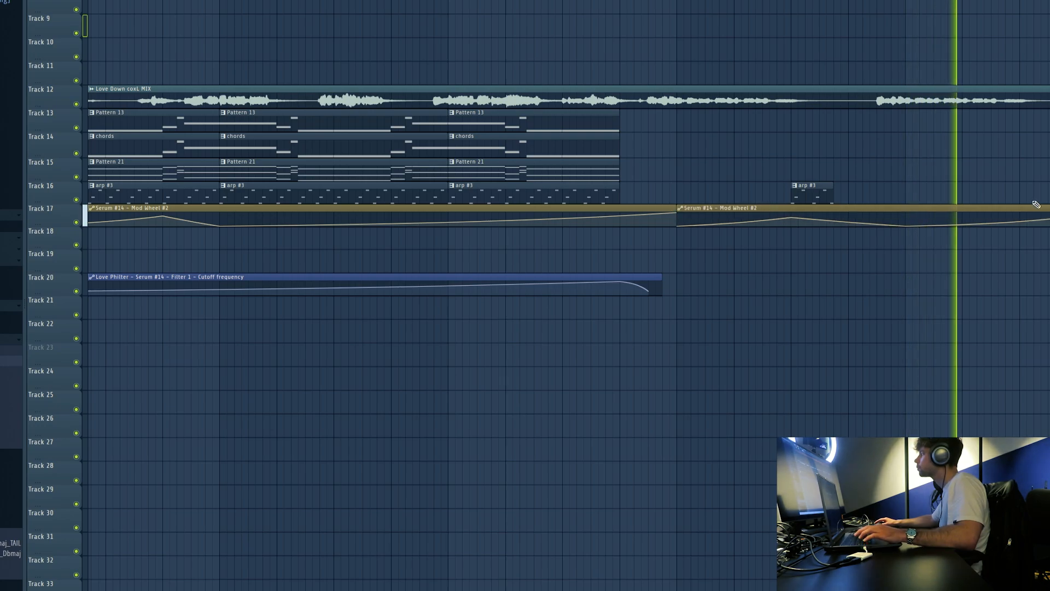
pyautogui.click(806, 185)
pyautogui.click(1030, 191)
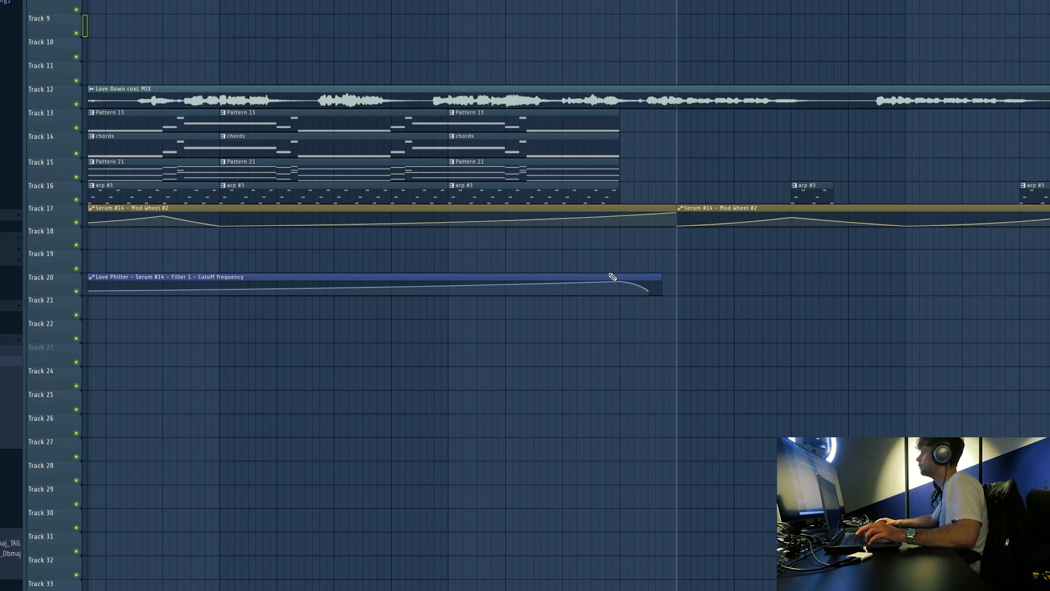
pyautogui.moveTo(606, 273); pyautogui.dragTo(1047, 272)
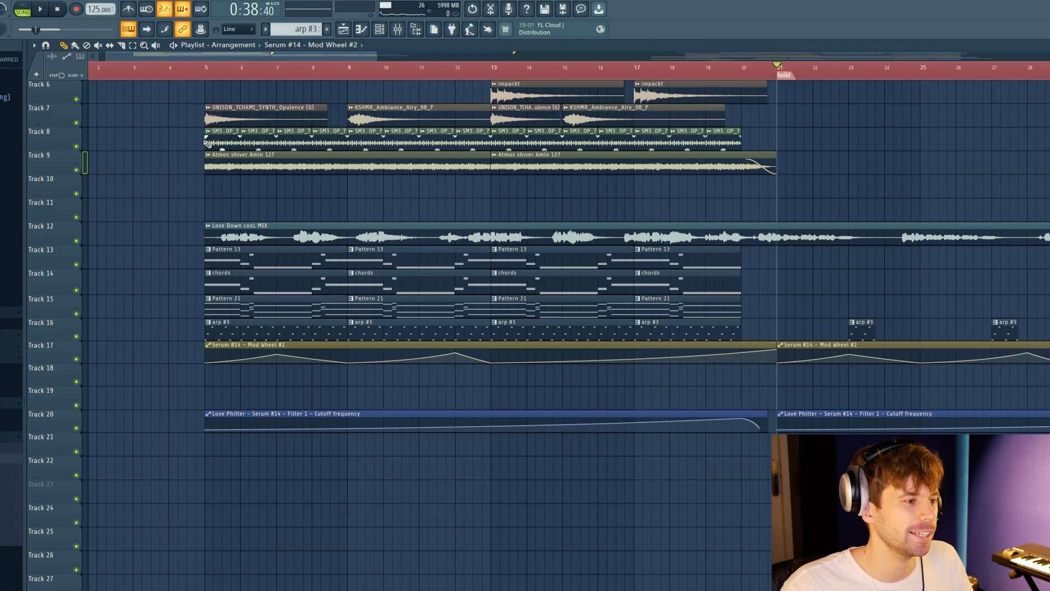
# Solo and listen to the Atmos shiver, shaker loop, UNISON synth and KSHMR ambience clips on Tracks 7 to 9.
pyautogui.click(212, 162)
pyautogui.press('space')
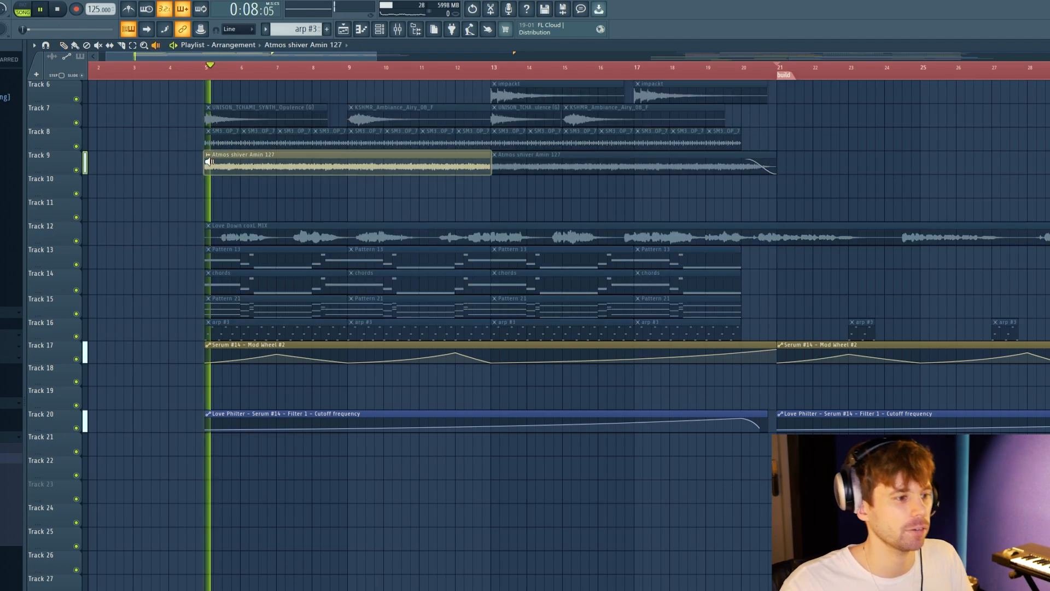
pyautogui.press('space')
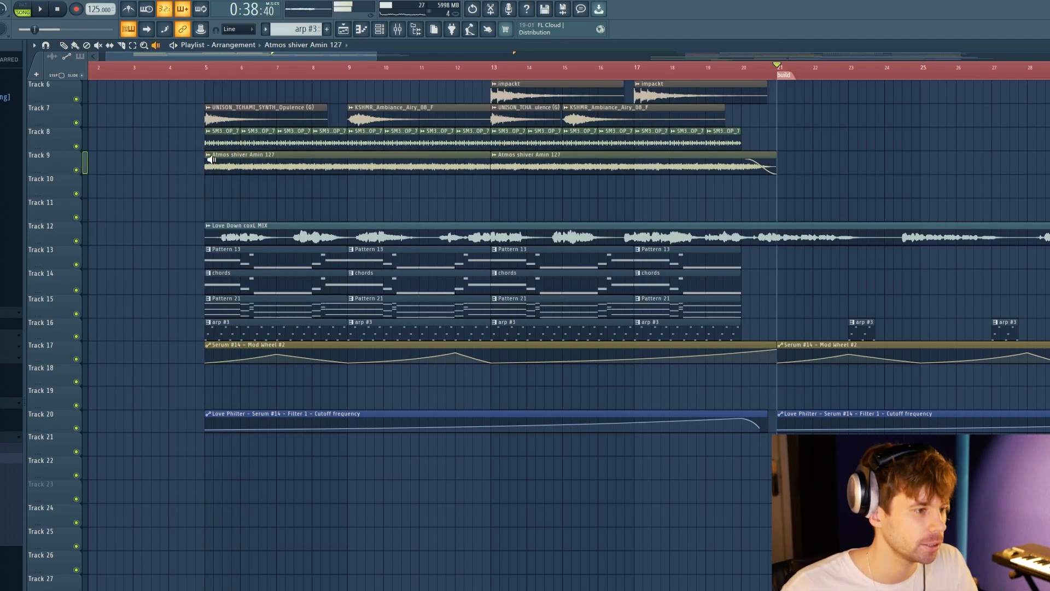
pyautogui.click(208, 143)
pyautogui.press('space')
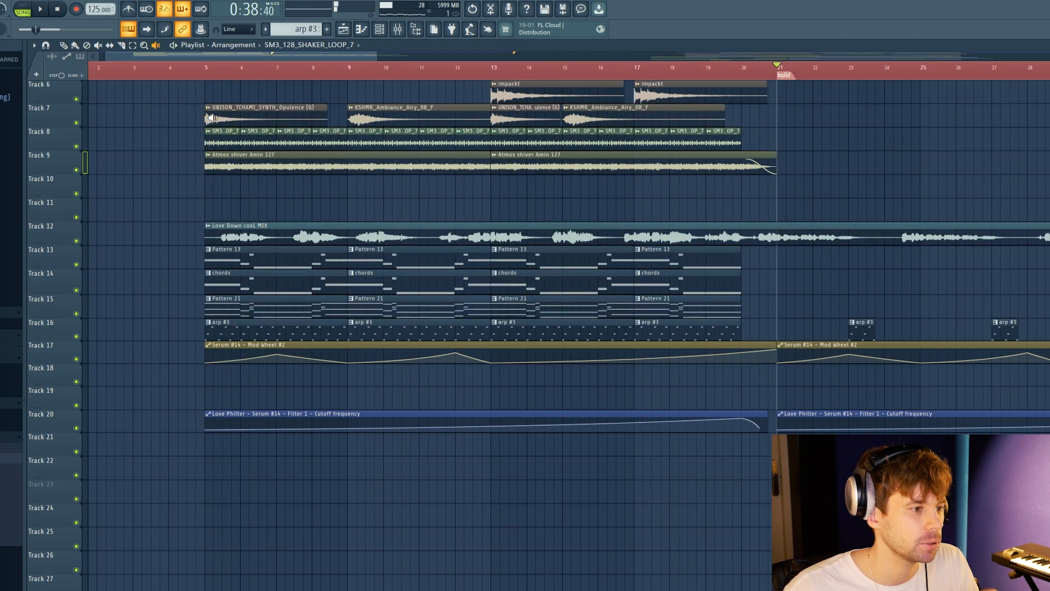
pyautogui.click(209, 116)
pyautogui.click(351, 109)
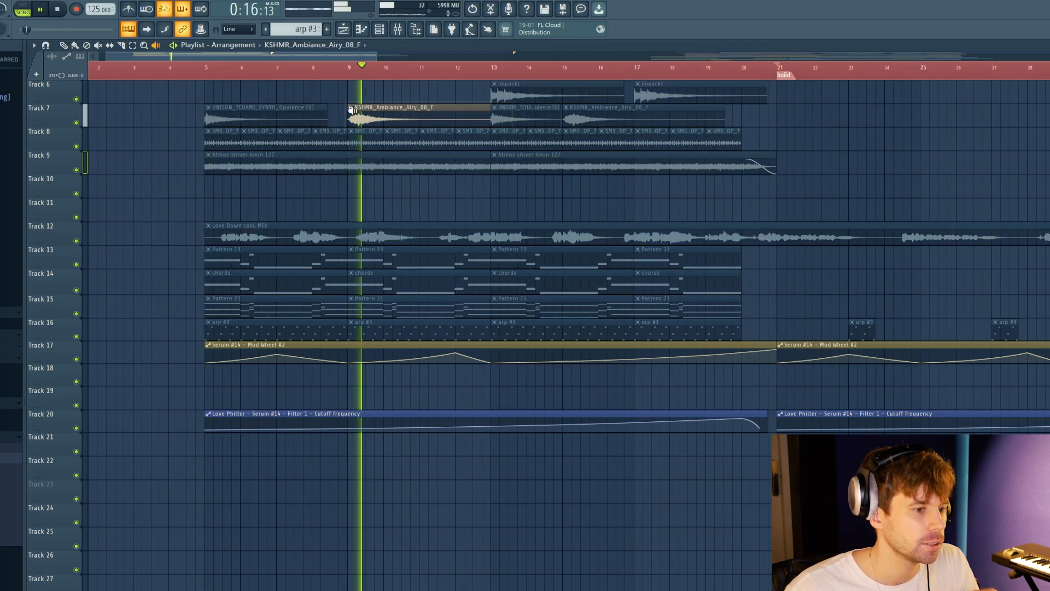
# Solo and listen to the impact, downlifter, sweep and riser clips on Tracks 4 to 6.
pyautogui.scroll(2, 522, 133)
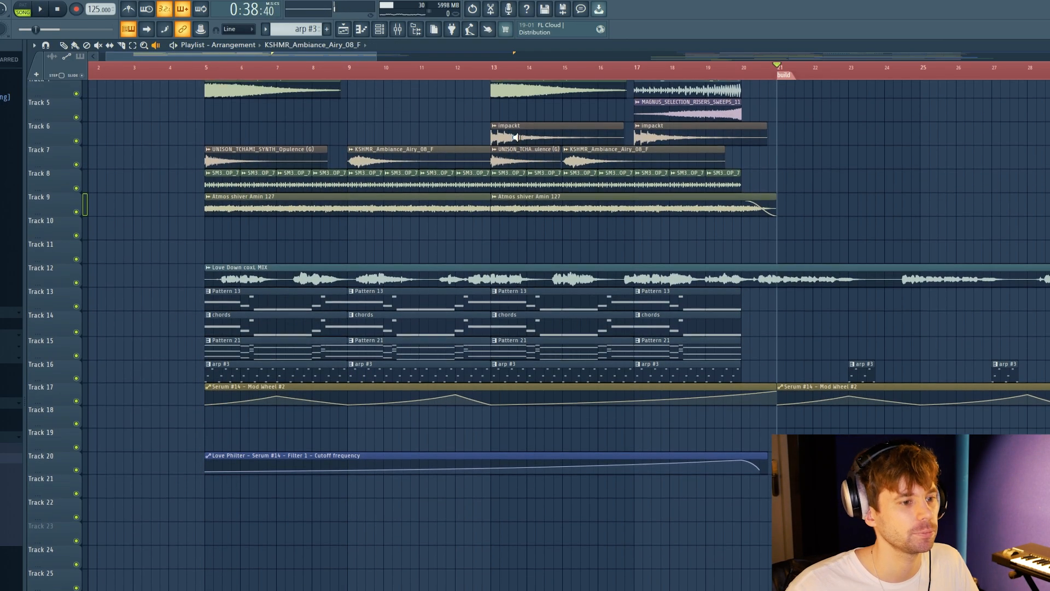
pyautogui.click(493, 140)
pyautogui.scroll(1, 492, 140)
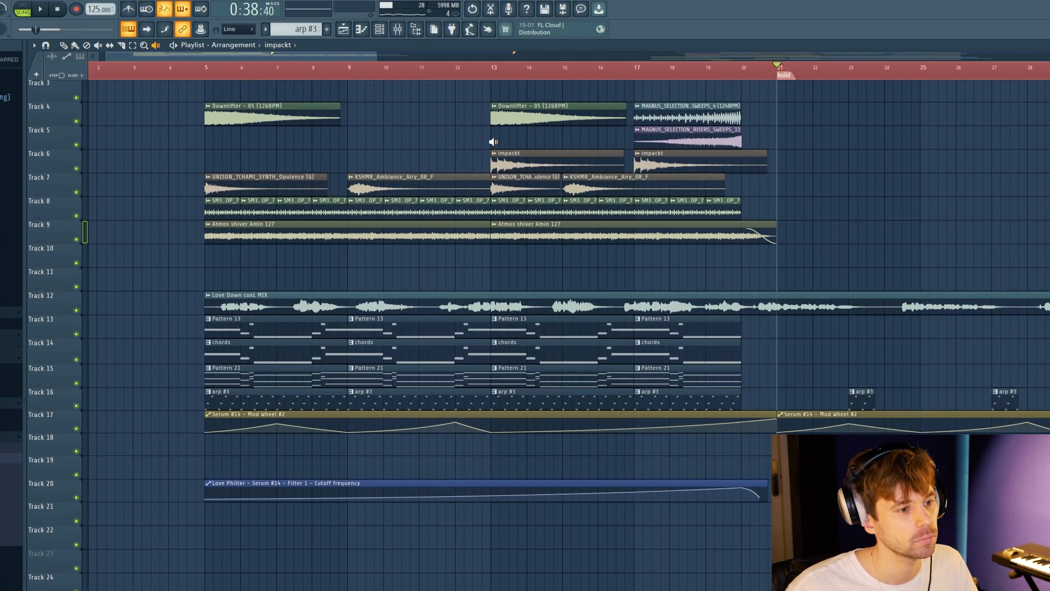
pyautogui.click(494, 116)
pyautogui.click(662, 117)
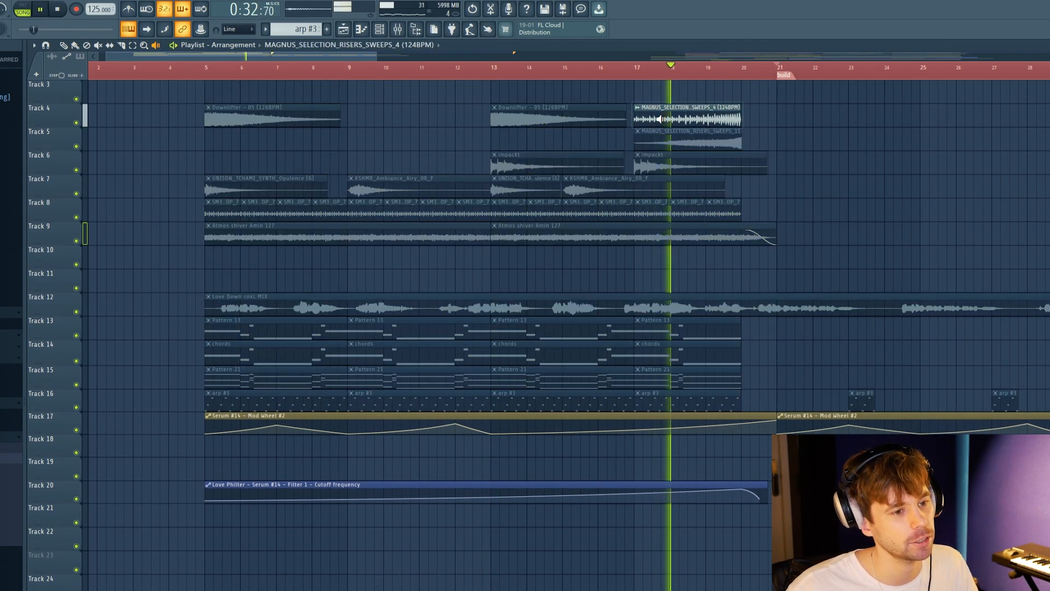
pyautogui.click(713, 138)
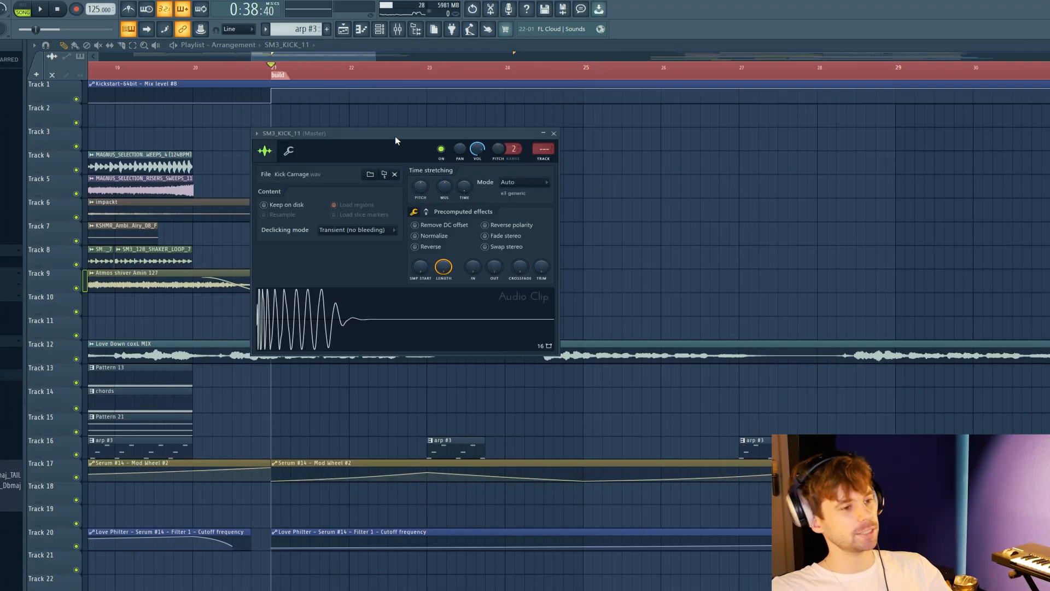
# Inspect the SM3_KICK_11 audio clip's sample settings and close them.
pyautogui.moveTo(396, 137); pyautogui.dragTo(413, 141)
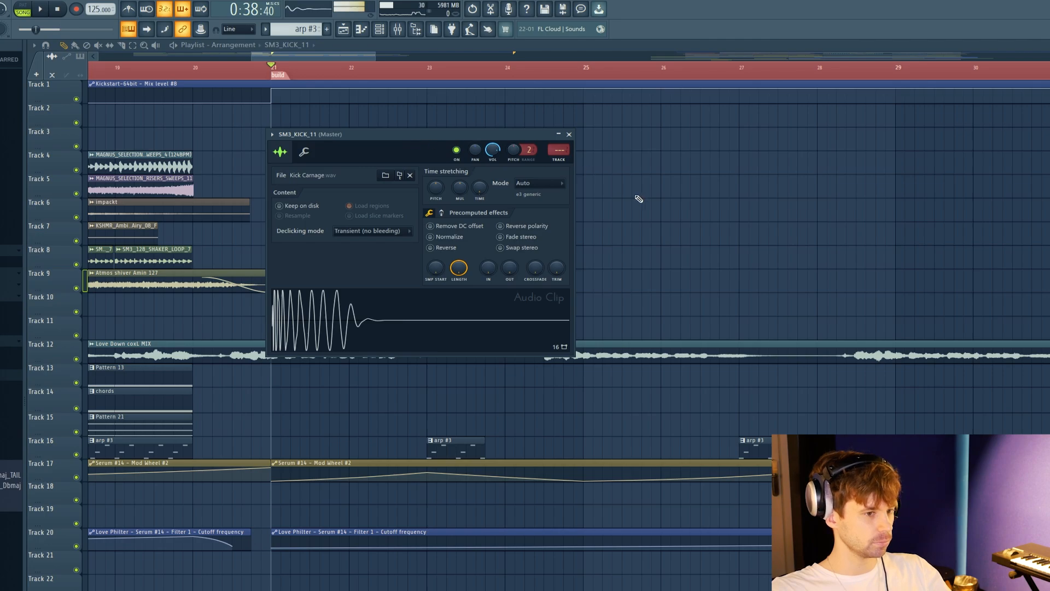
pyautogui.press('Escape')
pyautogui.scroll(2, 327, 268)
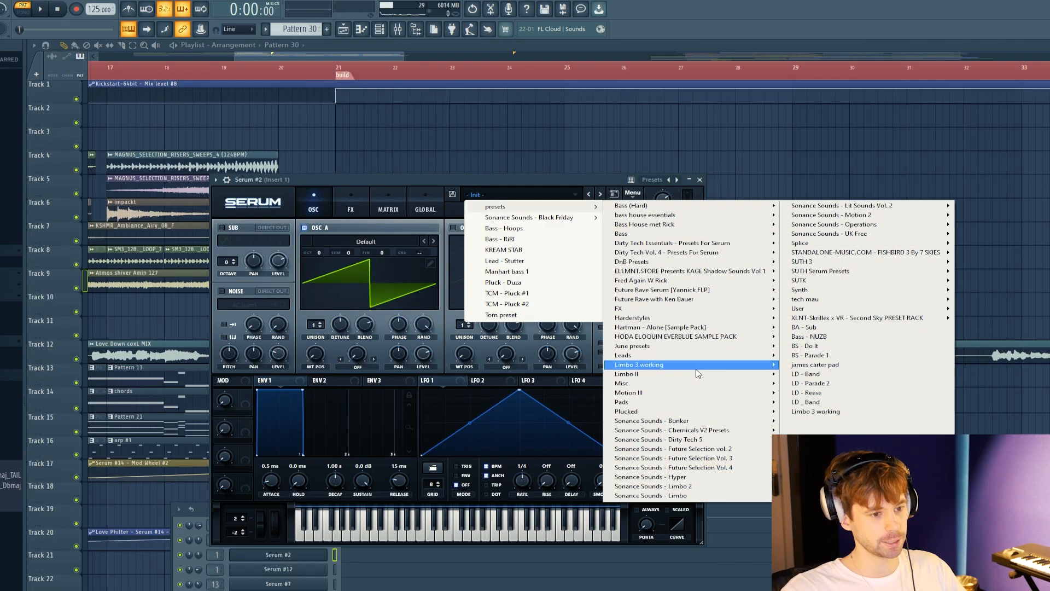
# Choose a bass preset from the Motion III folder for Serum #2.
pyautogui.moveTo(681, 393)
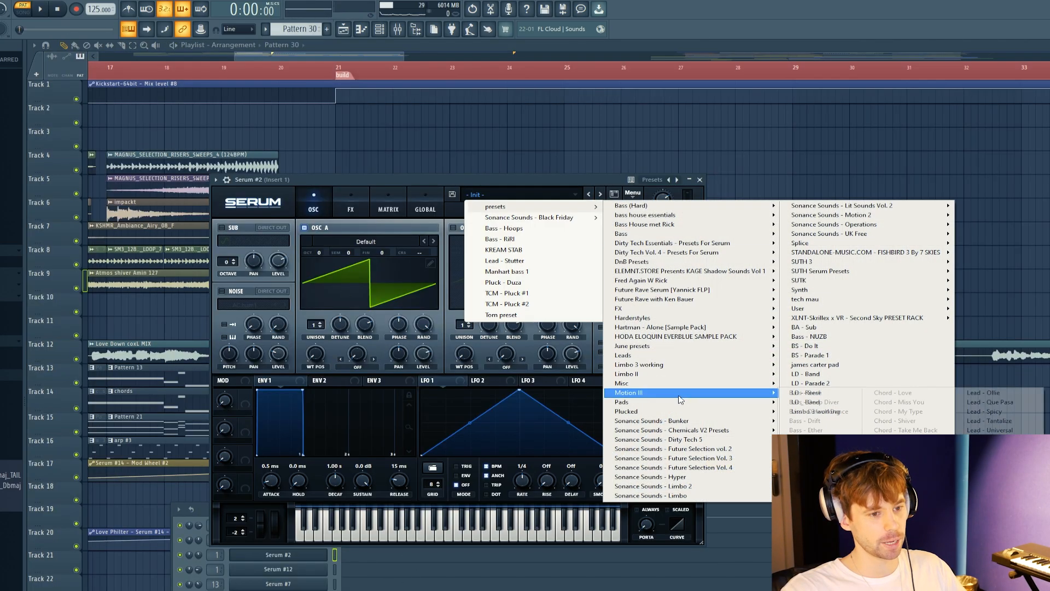
pyautogui.click(811, 448)
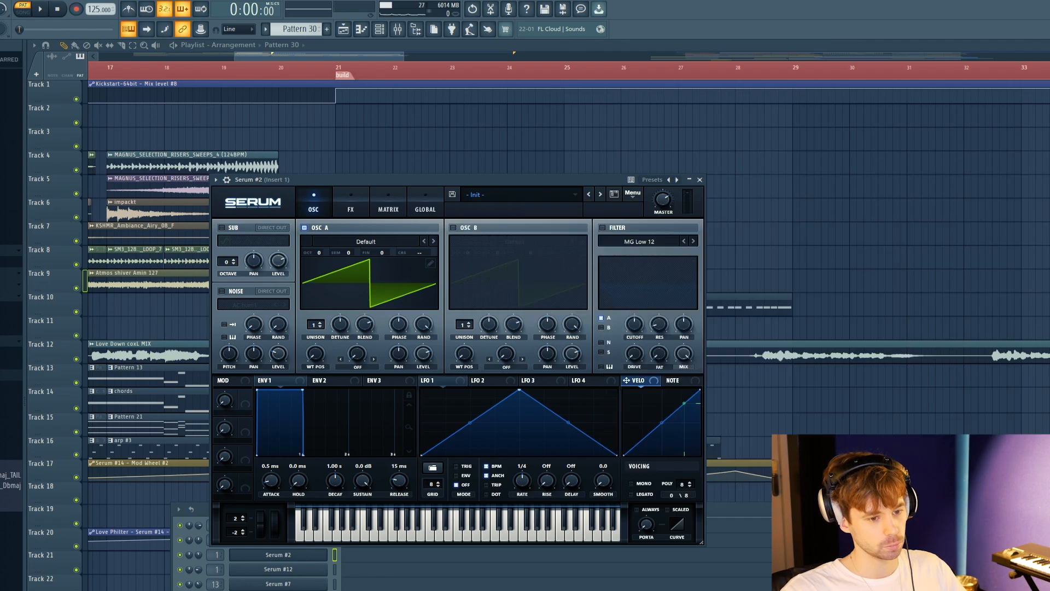
# Step through the bass presets in Serum #2 until Bass - Much is loaded.
pyautogui.click(600, 195)
pyautogui.click(600, 195)
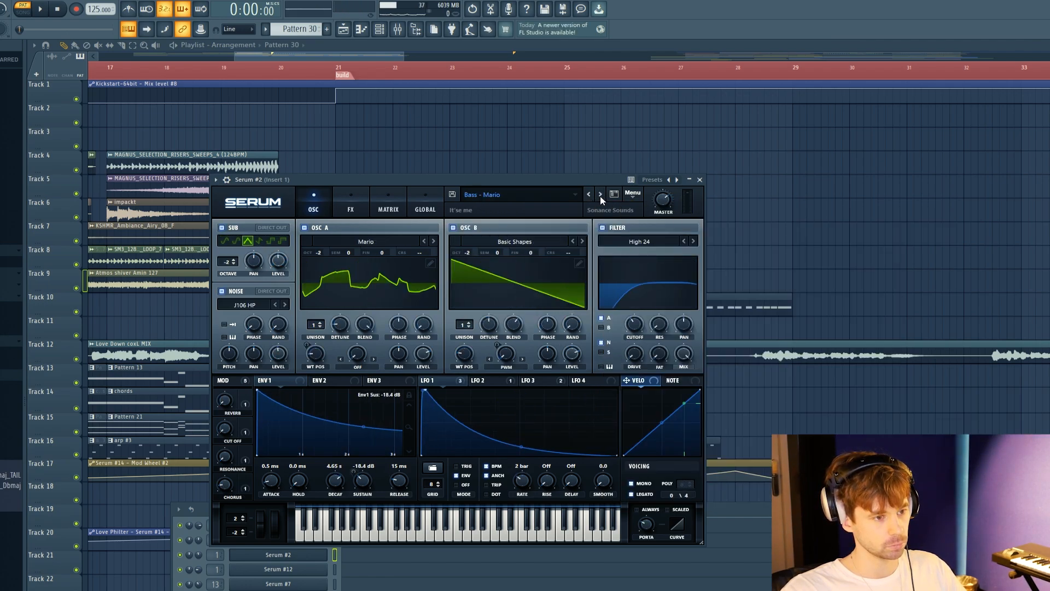
pyautogui.click(600, 195)
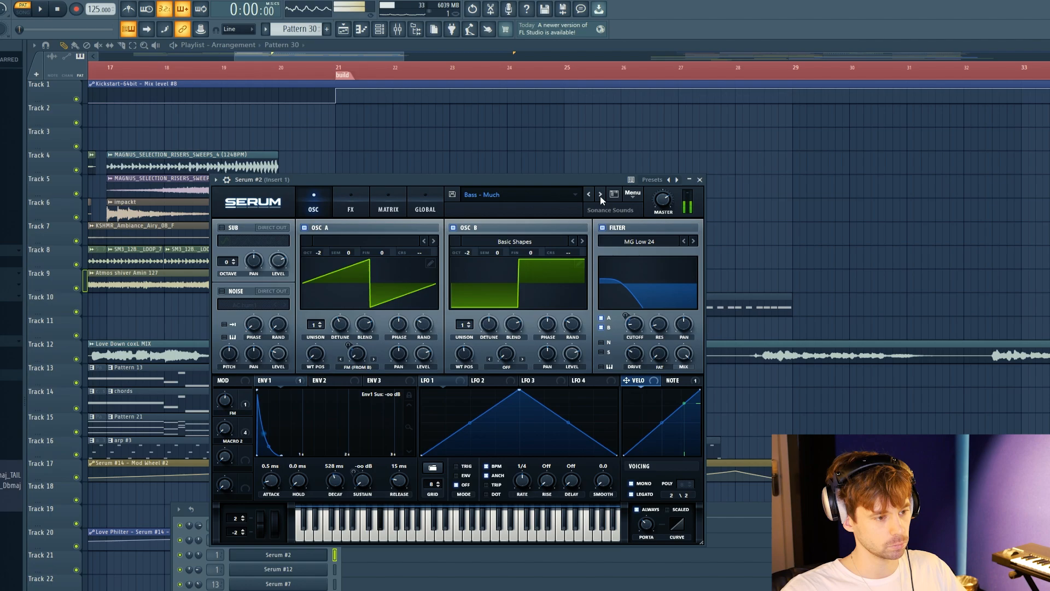
# Open the piano roll for Serum #2, lengthen the first F4 note and add a second F4 note in bar 1.
pyautogui.click(365, 554)
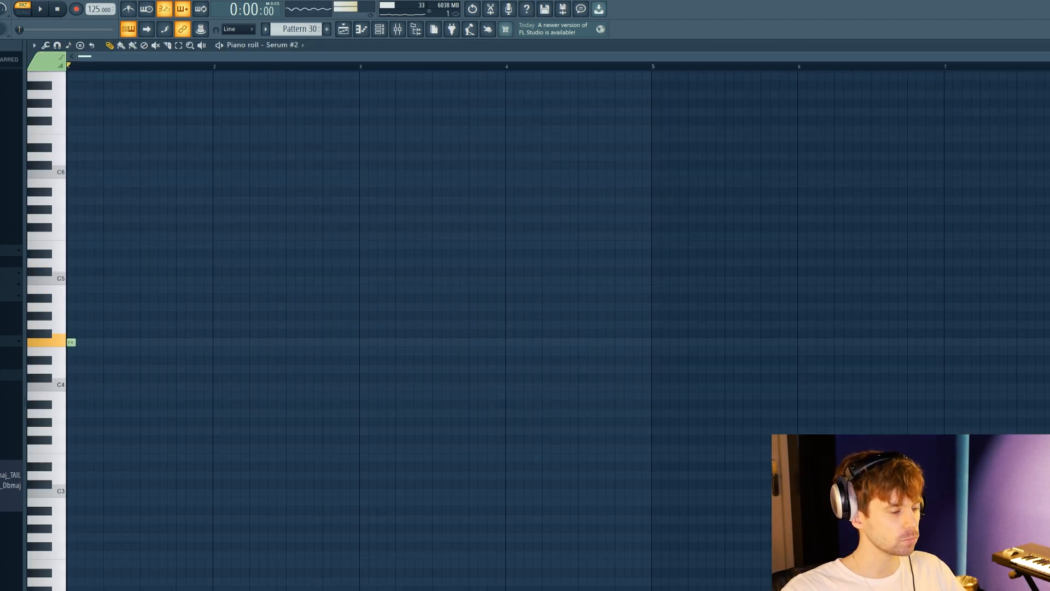
pyautogui.scroll(3, 36, 346)
pyautogui.scroll(1, 40, 351)
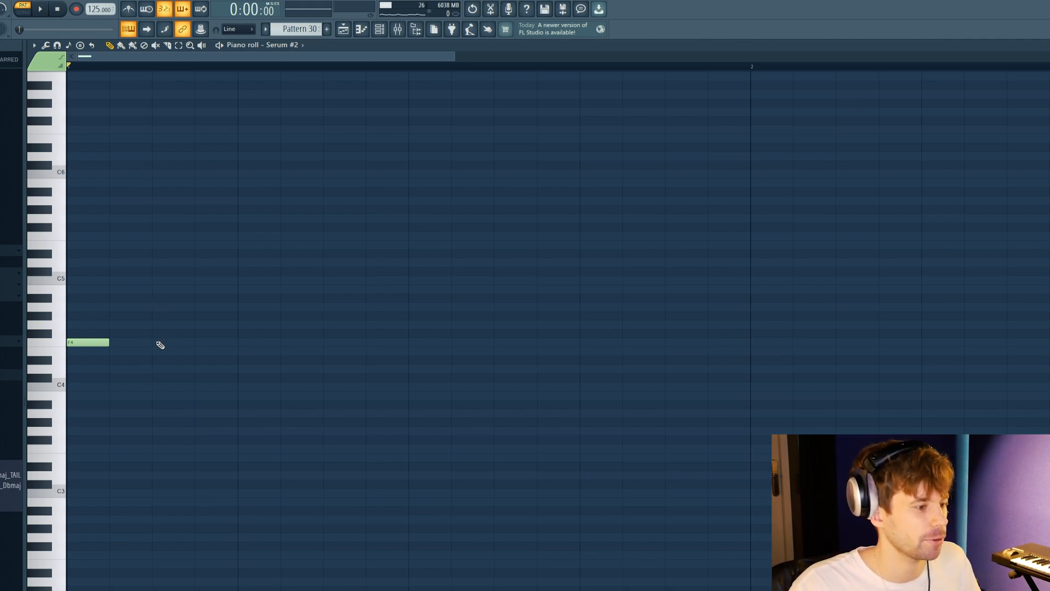
pyautogui.moveTo(108, 342); pyautogui.dragTo(151, 343)
pyautogui.click(197, 344)
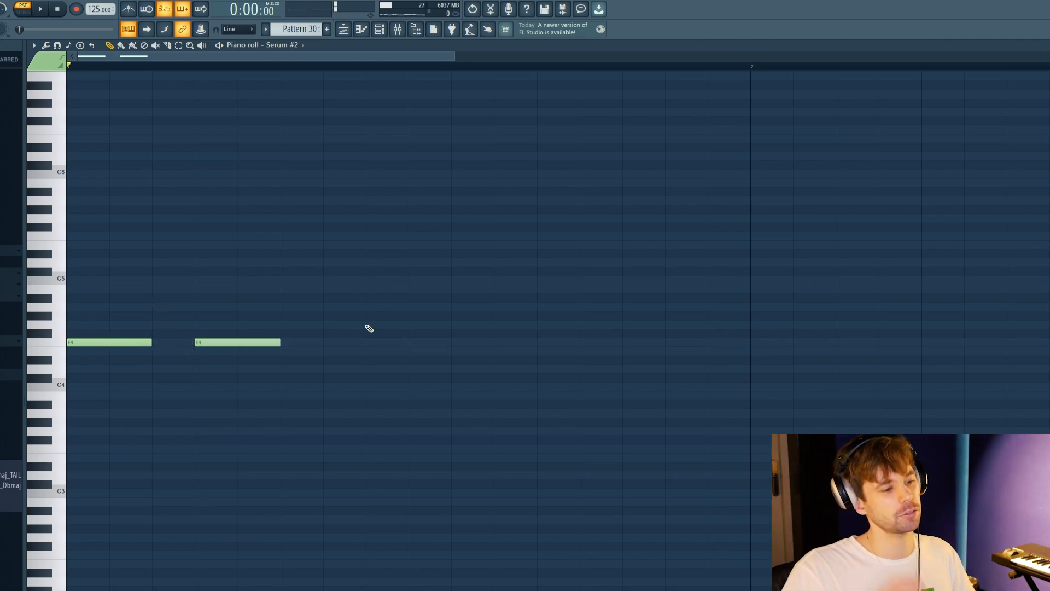
# Complete the first bar's bass rhythm with four more F4 notes of the same length, playing the pattern meanwhile.
pyautogui.press('space')
pyautogui.click(373, 334)
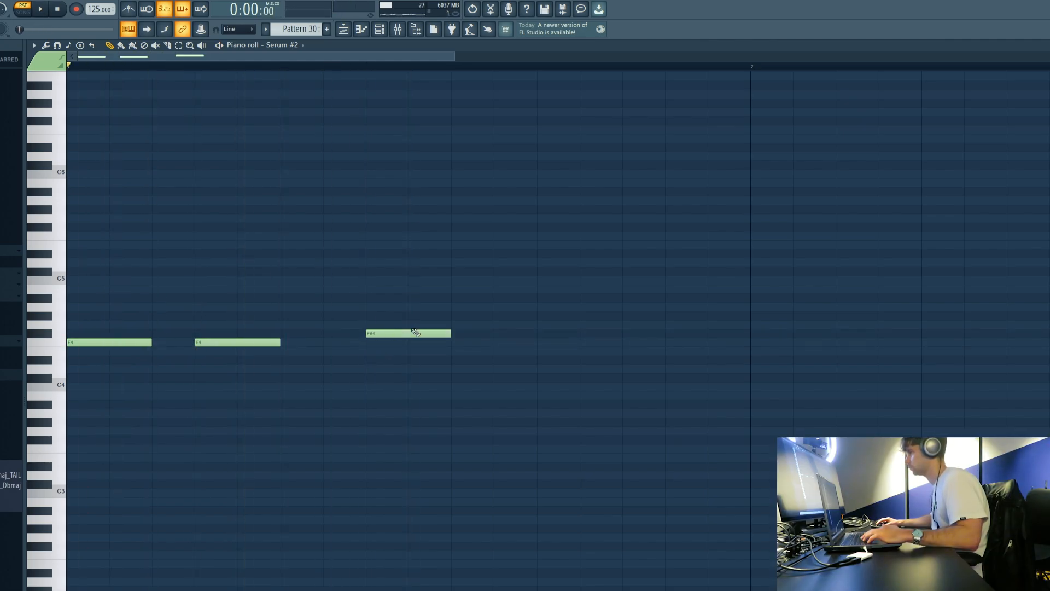
pyautogui.press('space')
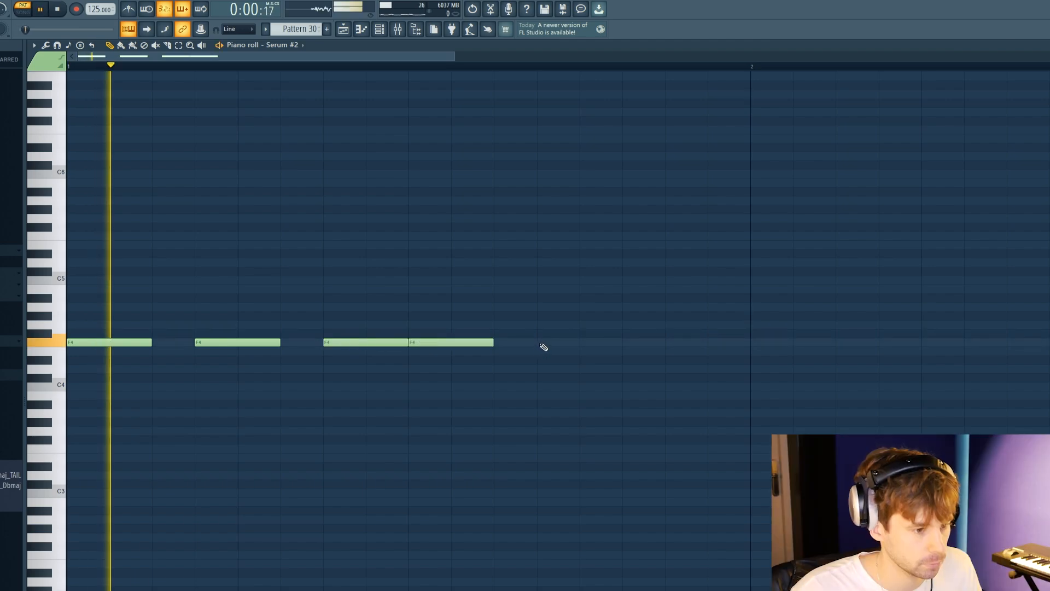
pyautogui.click(541, 342)
pyautogui.click(670, 342)
# Duplicate the one-bar F4 rhythm repeatedly so it fills the pattern through bar 9.
pyautogui.scroll(-2, 324, 432)
pyautogui.scroll(-1, 324, 432)
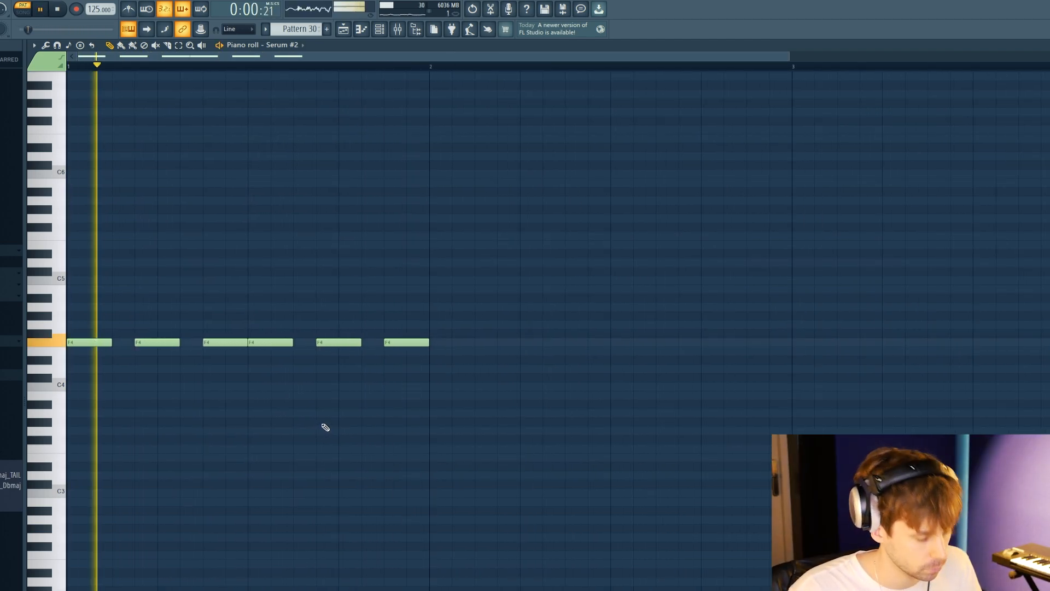
pyautogui.hotkey('ctrl', 'b')
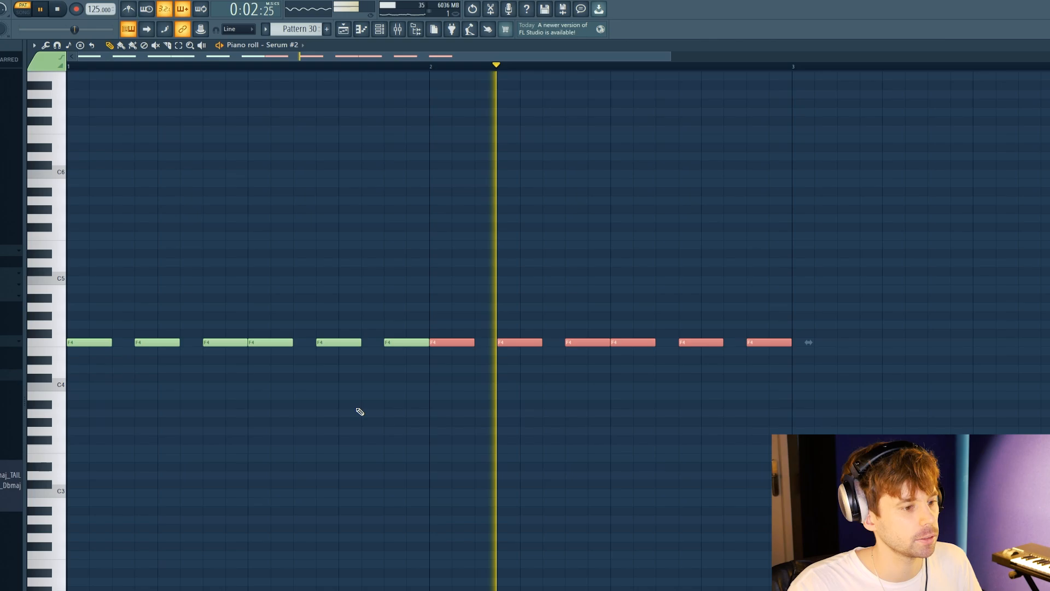
pyautogui.hotkey('ctrl', 'b')
pyautogui.scroll(-3, 356, 406)
pyautogui.hotkey('ctrl', 'b')
pyautogui.scroll(-2, 357, 407)
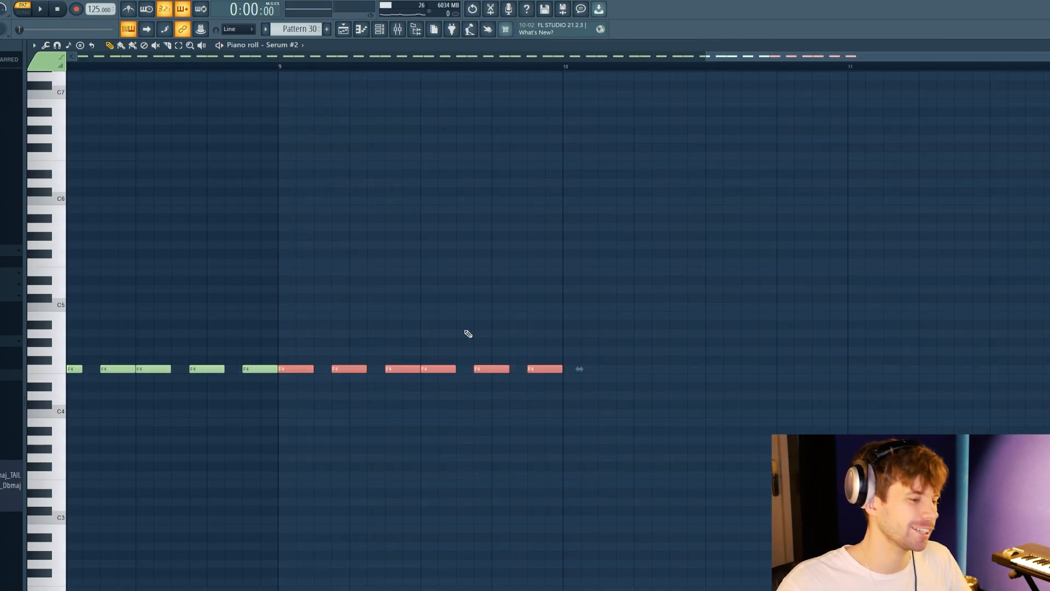
# Duplicate the rhythm into bar 10 and repitch its notes to D#4, G#4 and C#4, playing the transition.
pyautogui.hotkey('ctrl', 'b')
pyautogui.moveTo(581, 369); pyautogui.dragTo(581, 387)
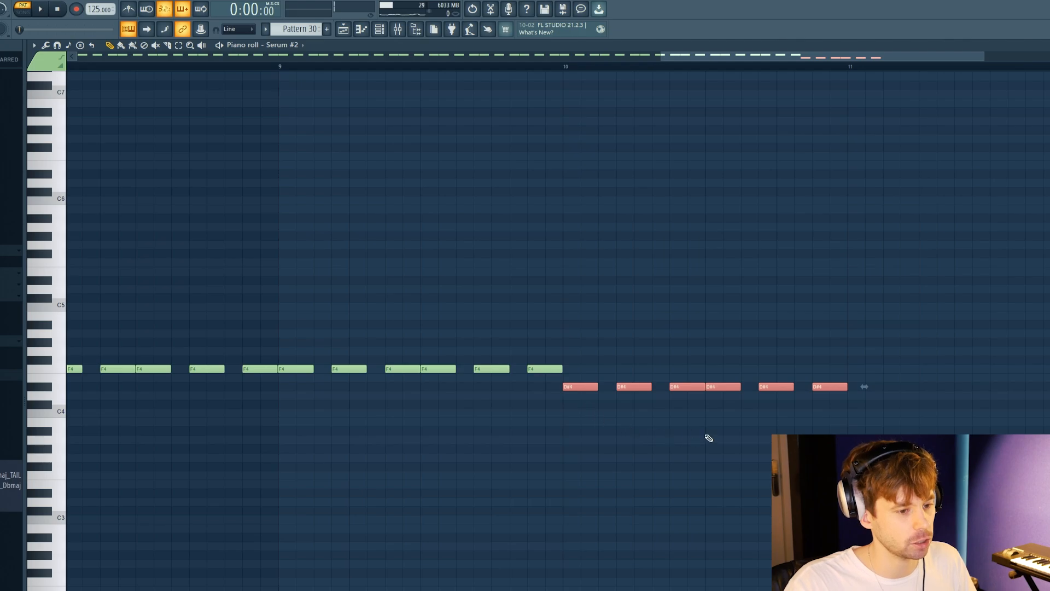
pyautogui.press('space')
pyautogui.scroll(-2, 602, 434)
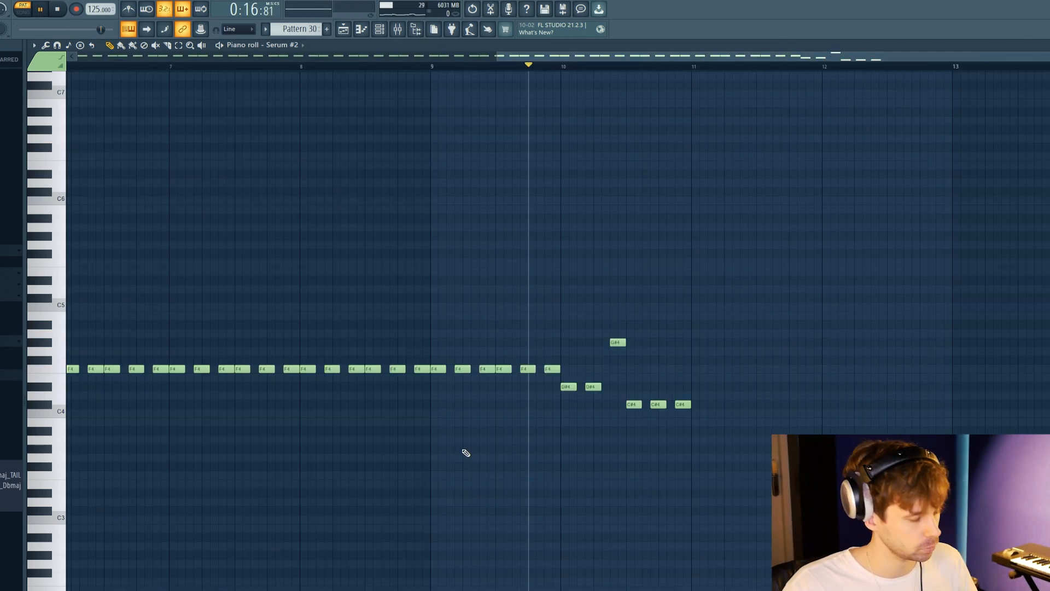
pyautogui.press('space')
pyautogui.scroll(-2, 454, 463)
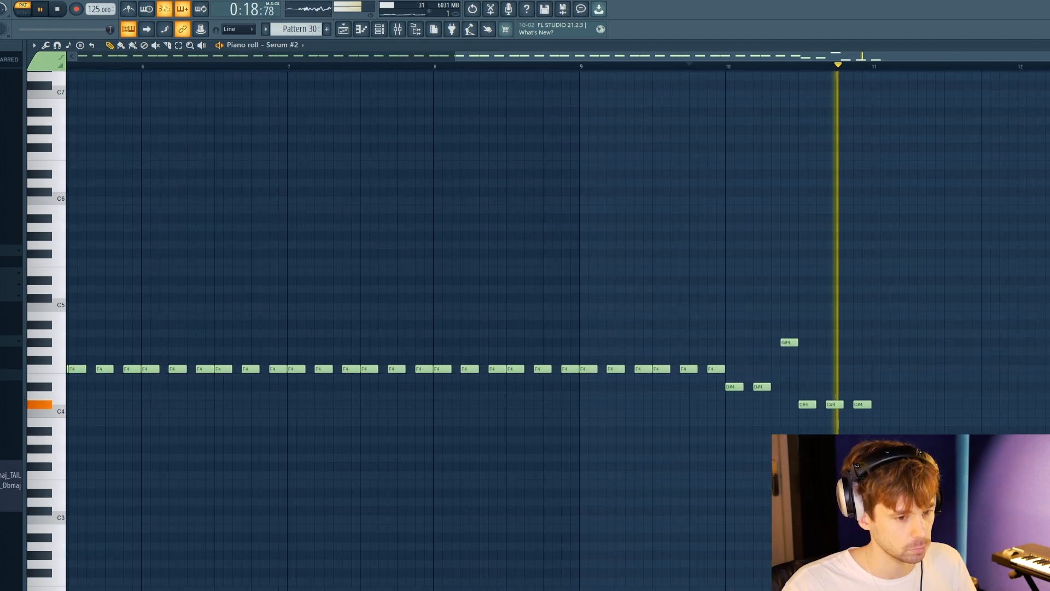
# Continue the bass rhythm on C#4 through bar 11 and raise the bar 12 copy to D#4.
pyautogui.press('space')
pyautogui.scroll(2, 453, 463)
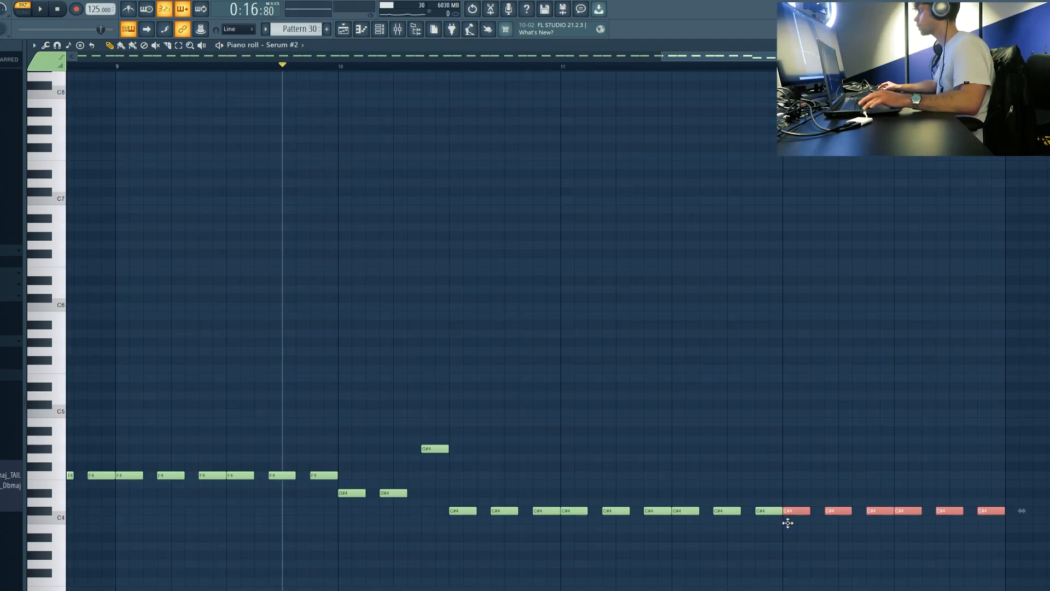
pyautogui.moveTo(788, 511); pyautogui.dragTo(790, 492)
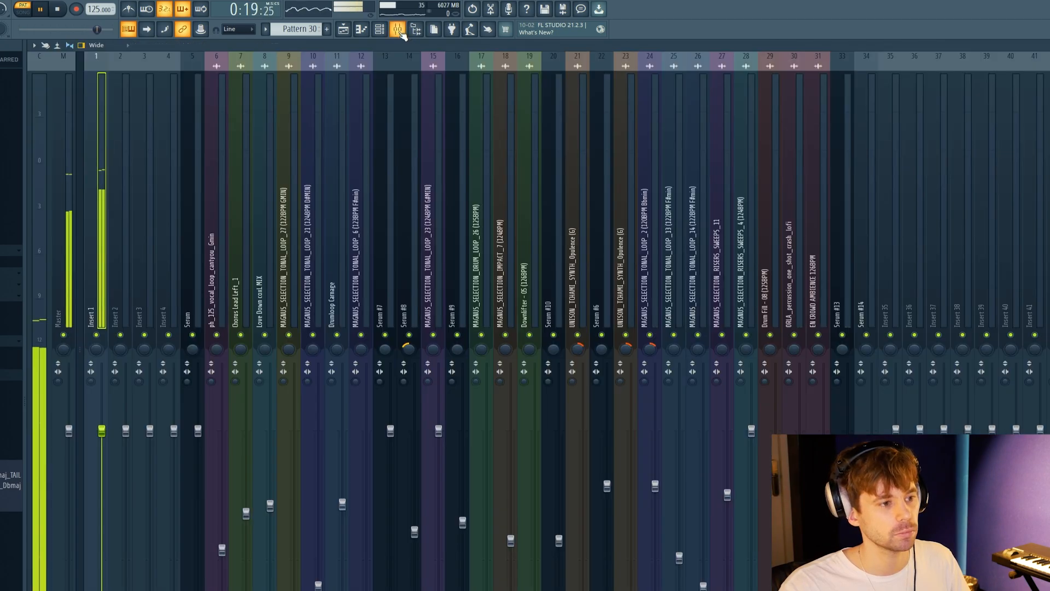
# Inspect the CamelCrusher and Kickstart effects on Insert 1 in the mixer.
pyautogui.click(398, 30)
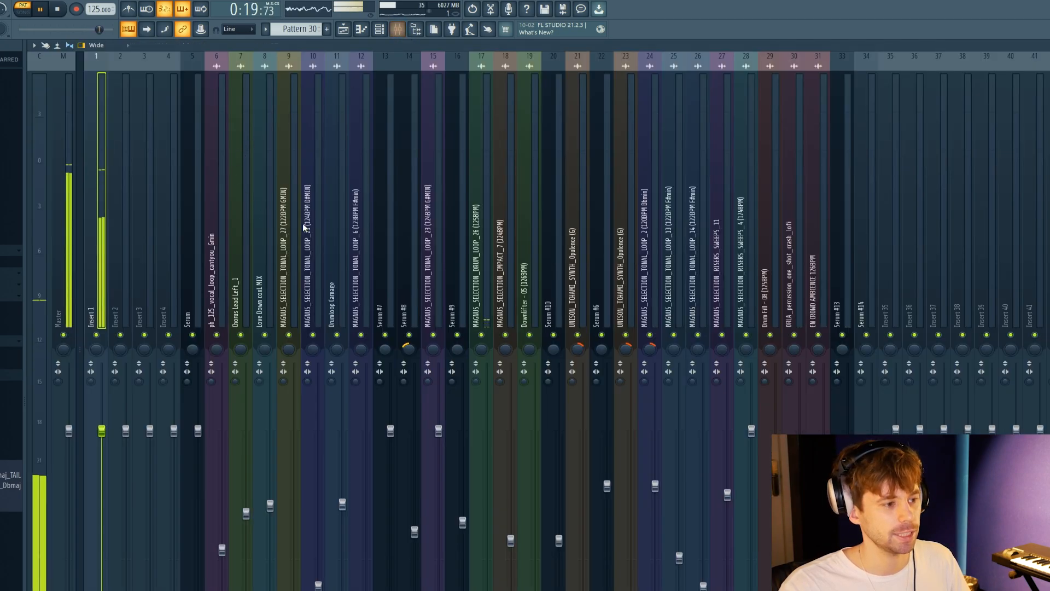
pyautogui.click(1047, 101)
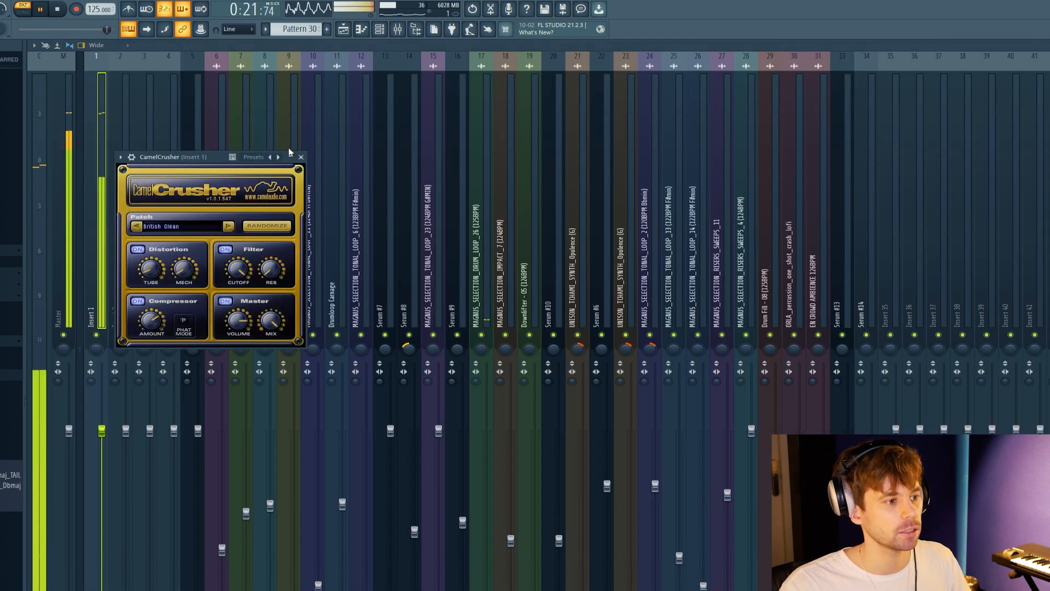
pyautogui.moveTo(187, 159); pyautogui.dragTo(350, 159)
pyautogui.click(1047, 114)
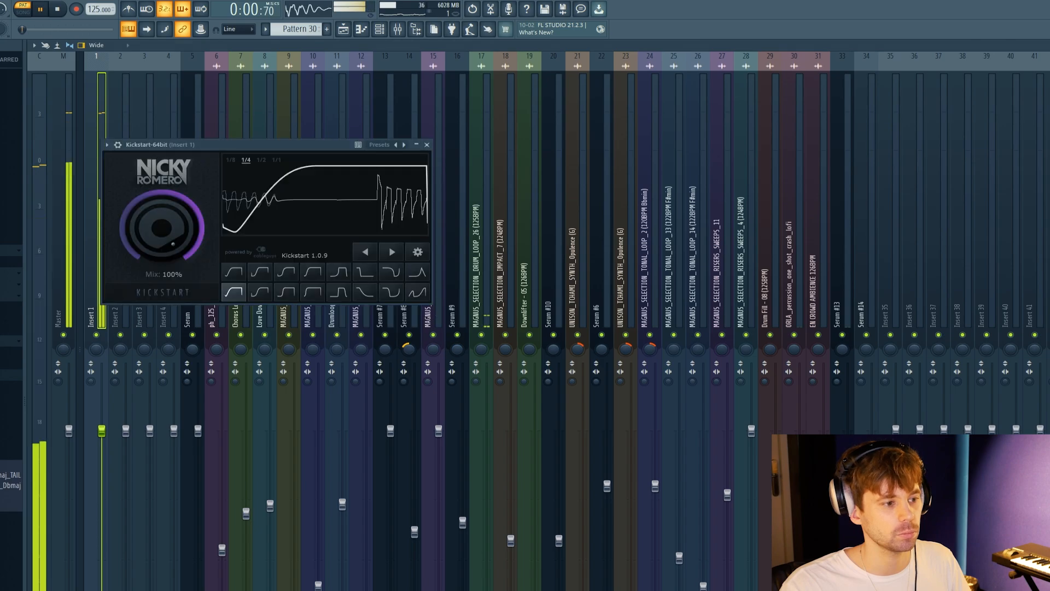
# Return to the playlist and play the arrangement from around bar 19 into the build.
pyautogui.click(343, 32)
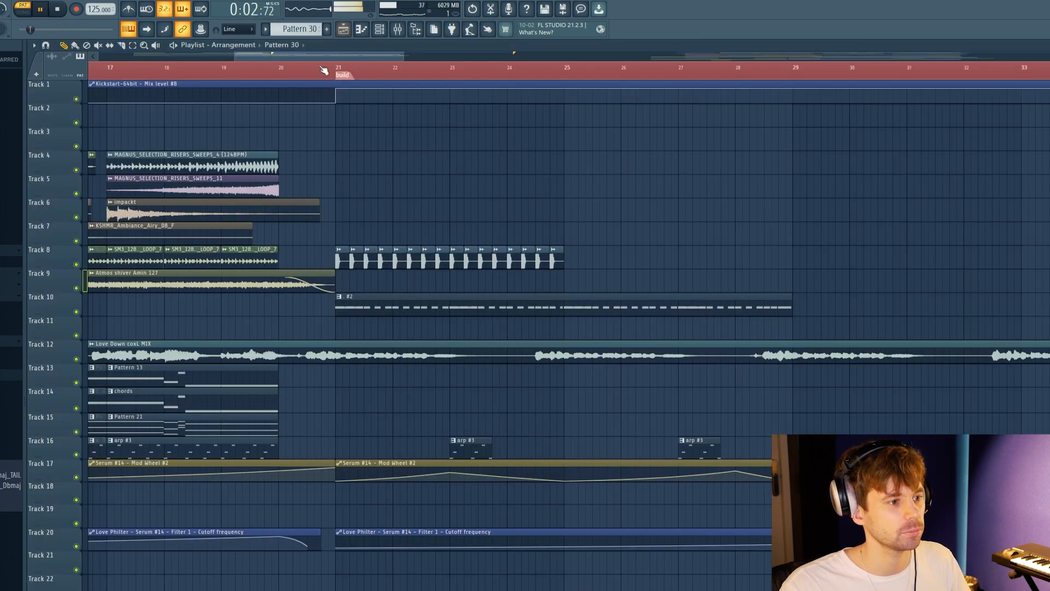
pyautogui.click(298, 72)
pyautogui.click(235, 77)
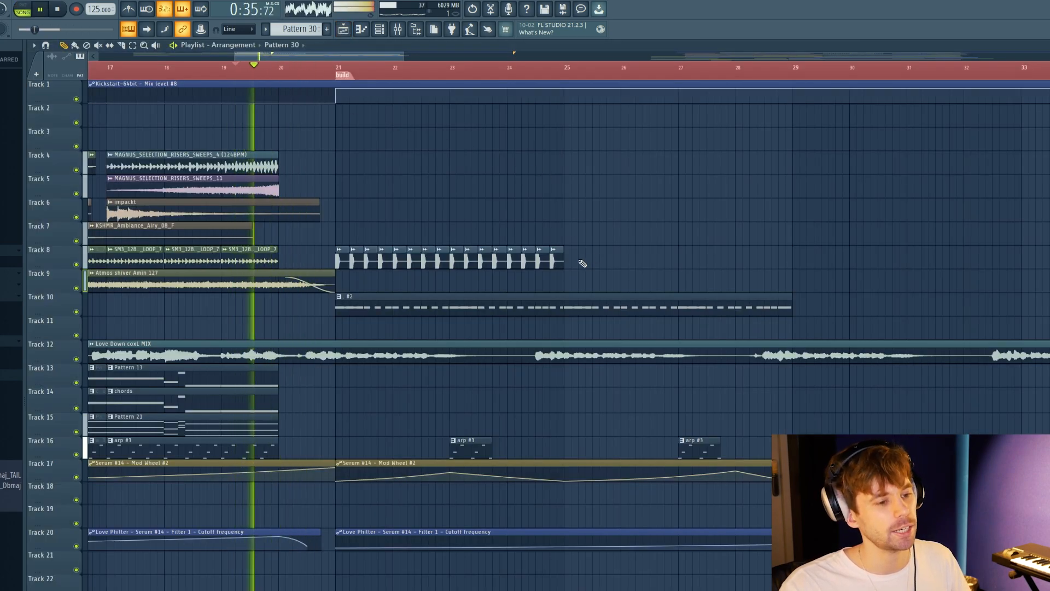
# Duplicate the four-bar run of kick clips on Track 8 so it also covers bars 25 to 28.
pyautogui.moveTo(587, 265)
pyautogui.mouseDown()
pyautogui.moveTo(328, 231)
pyautogui.moveTo(566, 261)
pyautogui.mouseUp()
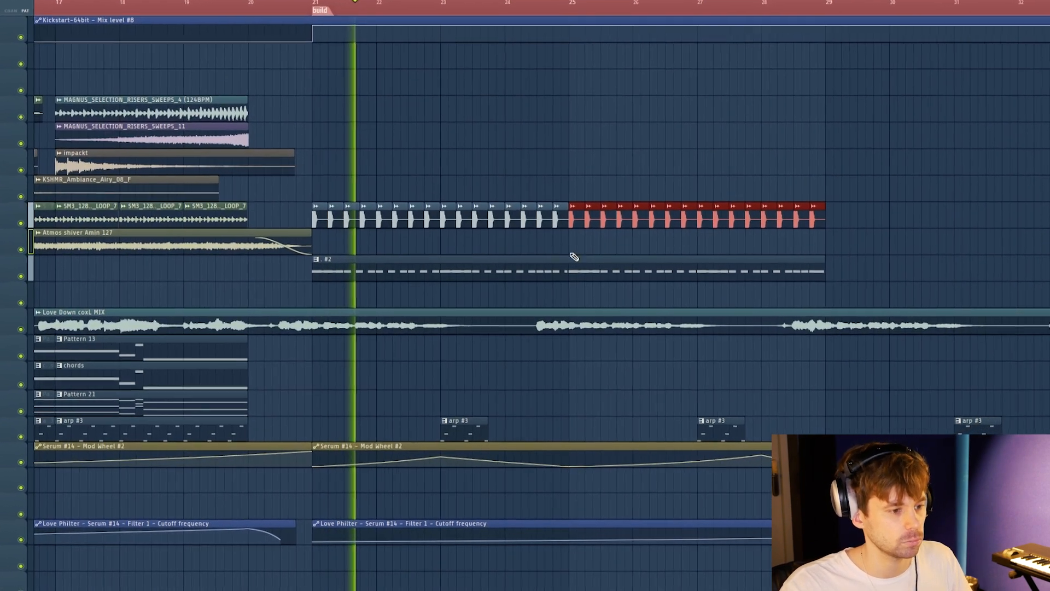
pyautogui.keyDown('ctrl'); pyautogui.click(567, 247); pyautogui.keyUp('ctrl')
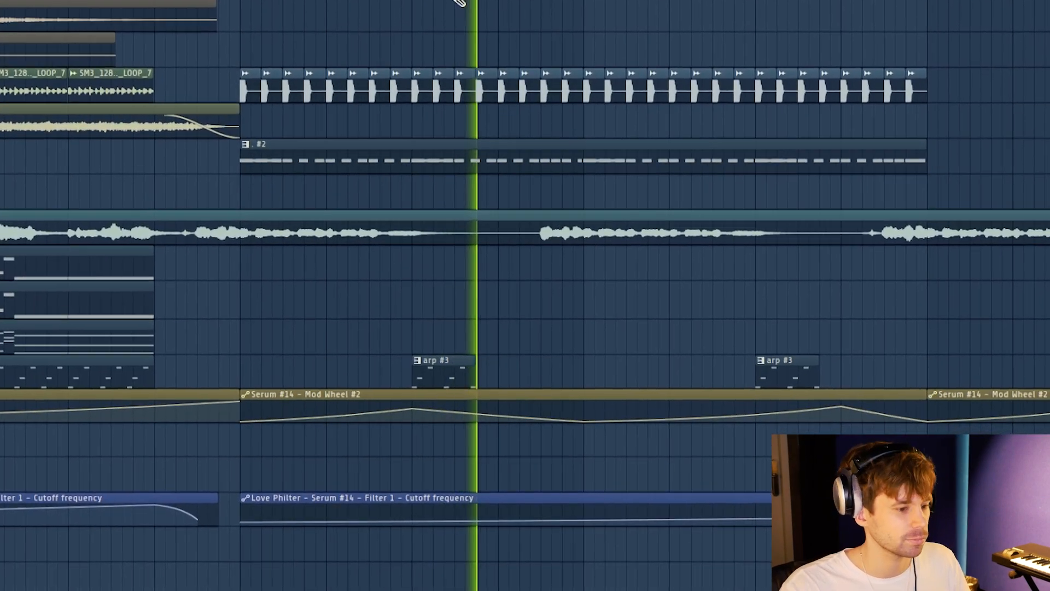
pyautogui.press('space')
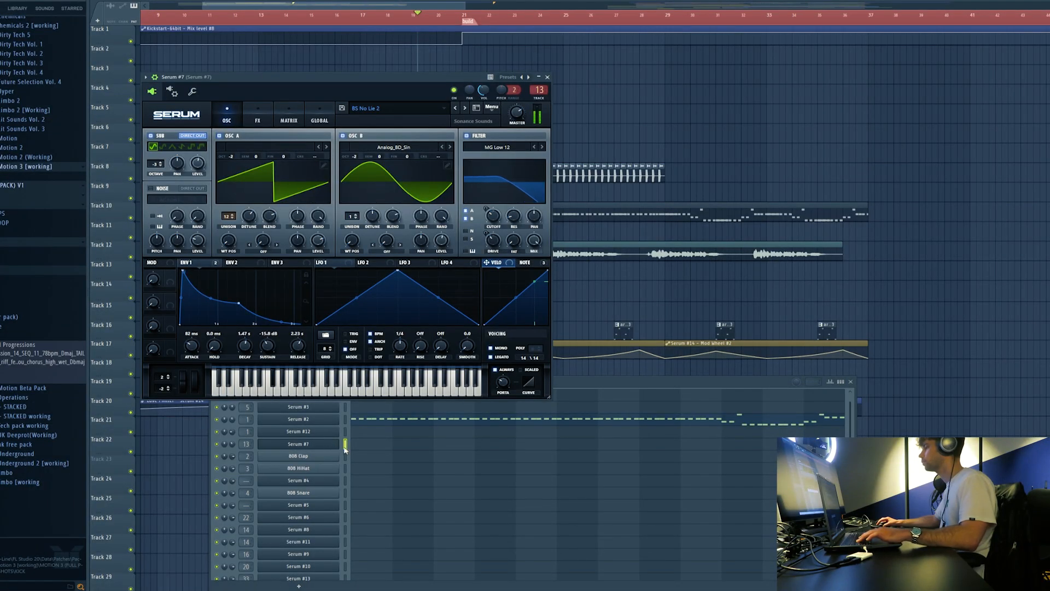
# Open the piano roll for Serum #7 and draw short F4 notes in line with the Serum #2 bass.
pyautogui.click(345, 446)
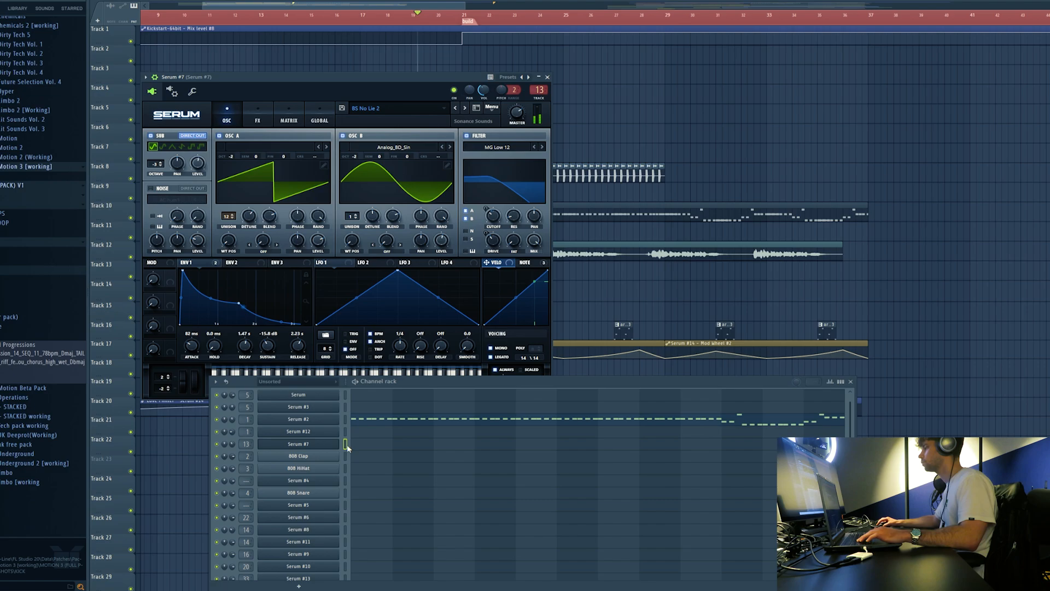
pyautogui.click(378, 448)
pyautogui.moveTo(131, 287); pyautogui.dragTo(125, 294)
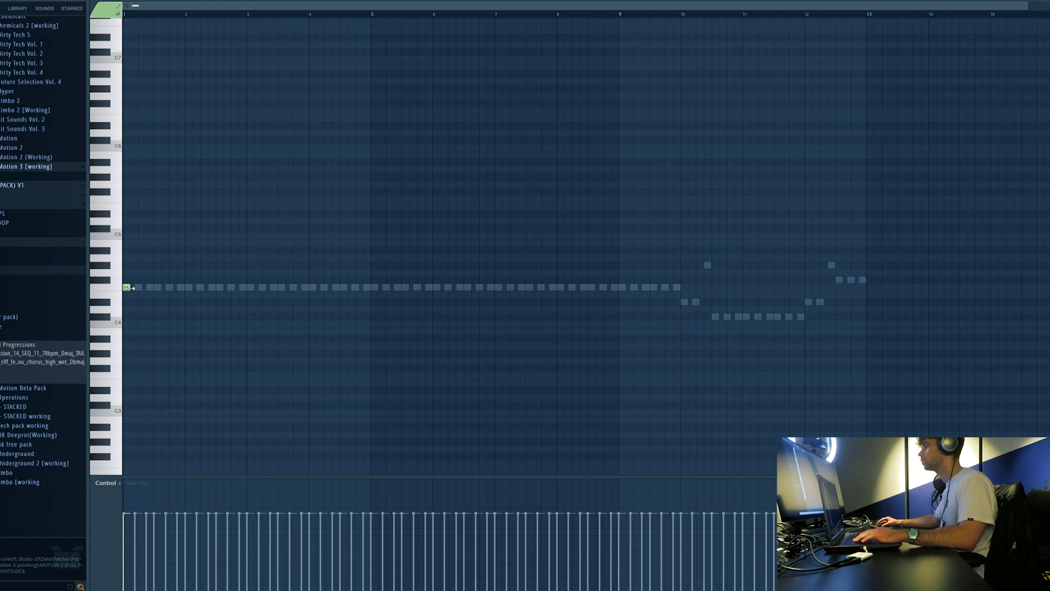
pyautogui.click(254, 287)
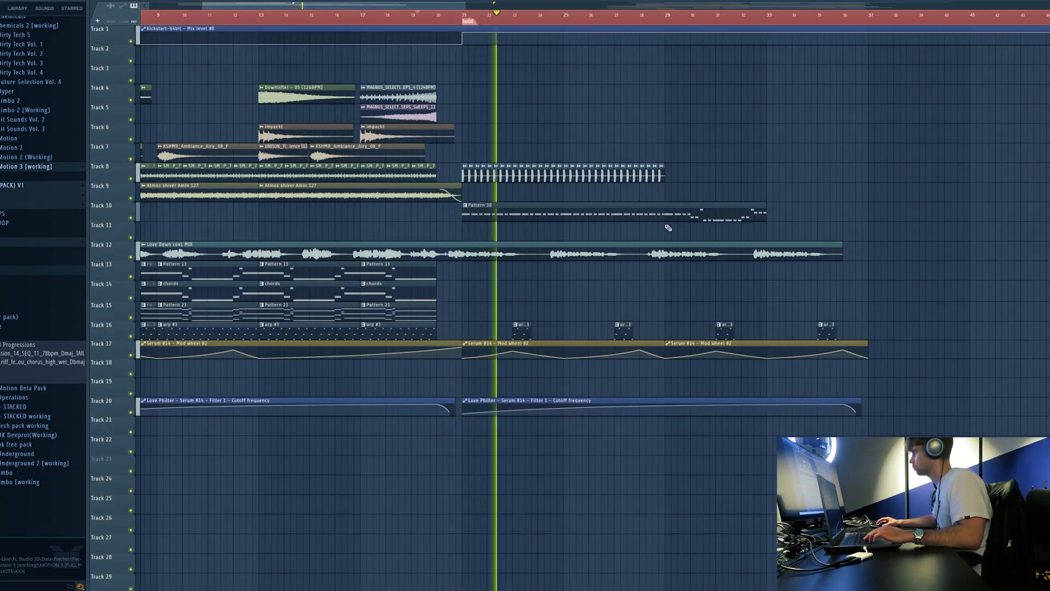
# Slice the Pattern 30 clip on Track 10 at bar 29.
pyautogui.moveTo(667, 228); pyautogui.dragTo(667, 197)
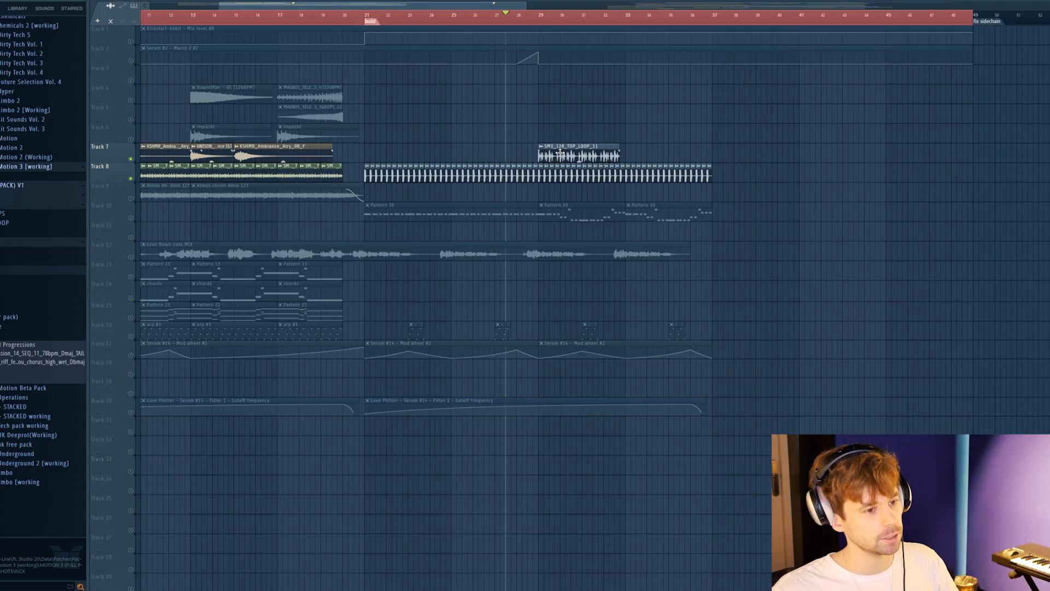
# Inspect the sample settings of the SM3_128_TOP_LOOP_11 clip on Track 7 and close them.
pyautogui.doubleClick(557, 153)
pyautogui.moveTo(247, 50); pyautogui.dragTo(541, 68)
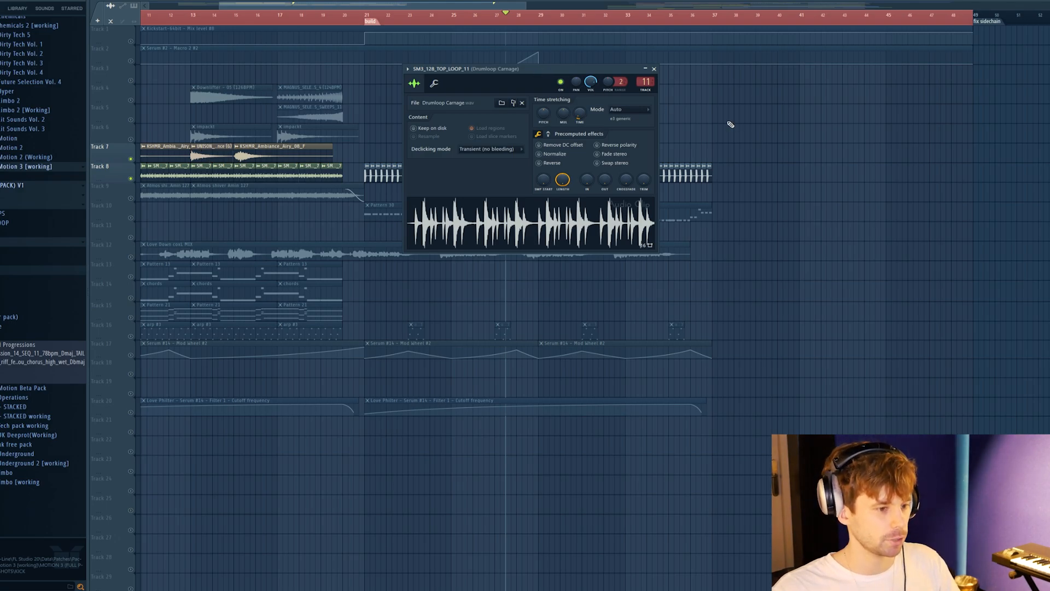
pyautogui.press('Escape')
# Listen to the top loop on Track 7 together with the kicks on Track 8 from bar 29.
pyautogui.scroll(3, 633, 135)
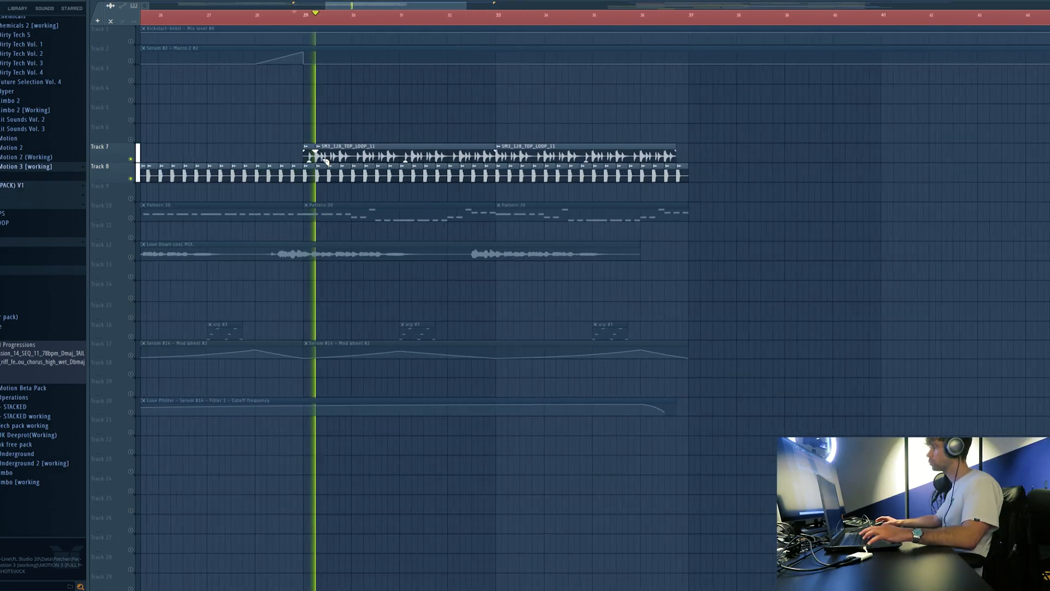
pyautogui.scroll(-3, 326, 160)
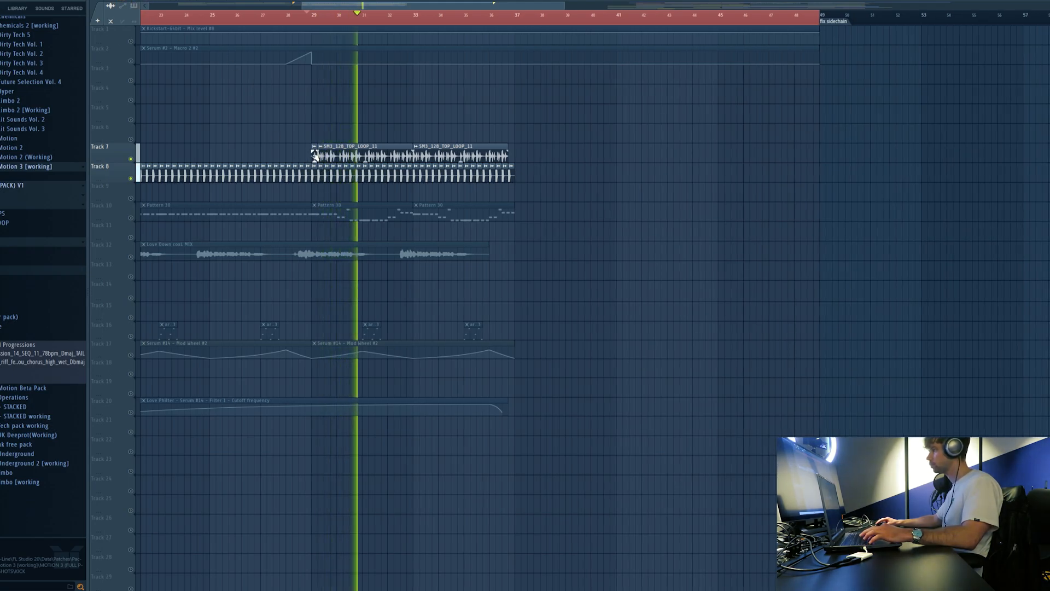
pyautogui.press('space')
# Copy the row of short top loop slices on Track 7 from bar 28 to bar 27 and play the result.
pyautogui.scroll(5, 308, 157)
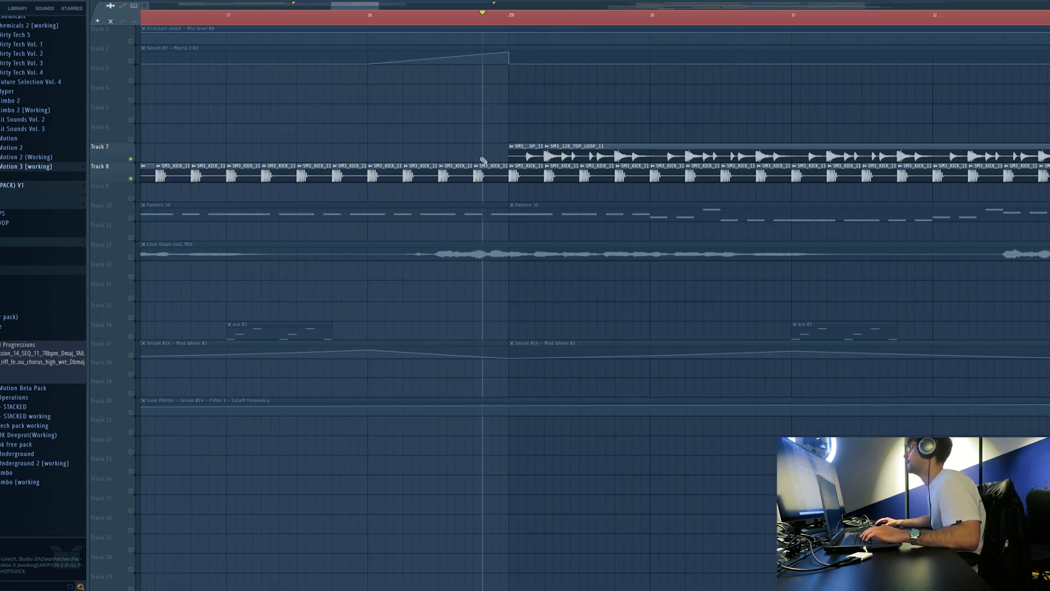
pyautogui.scroll(-2, 438, 155)
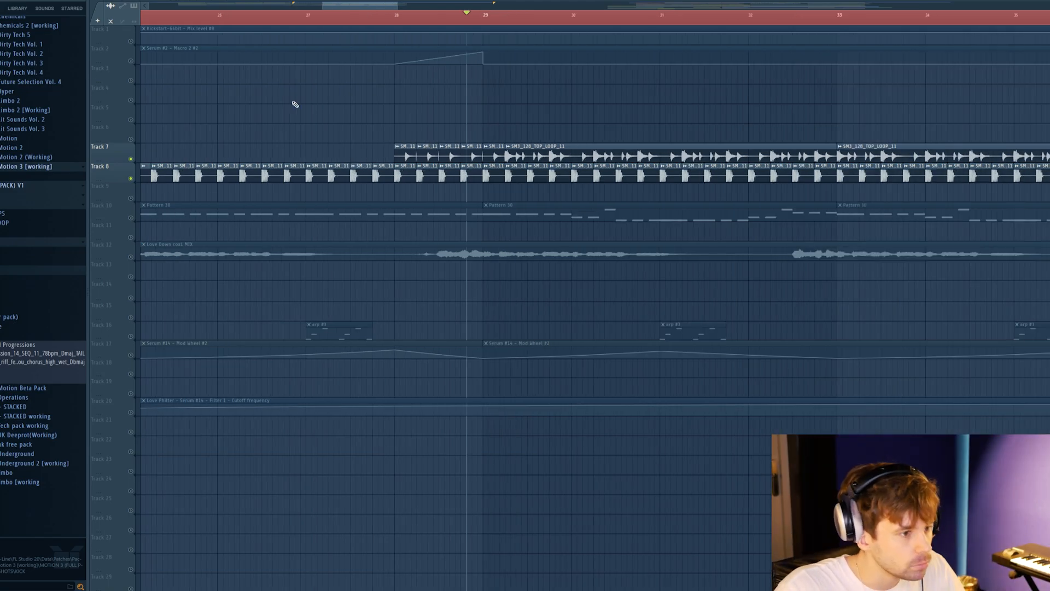
pyautogui.moveTo(380, 85); pyautogui.dragTo(380, 157)
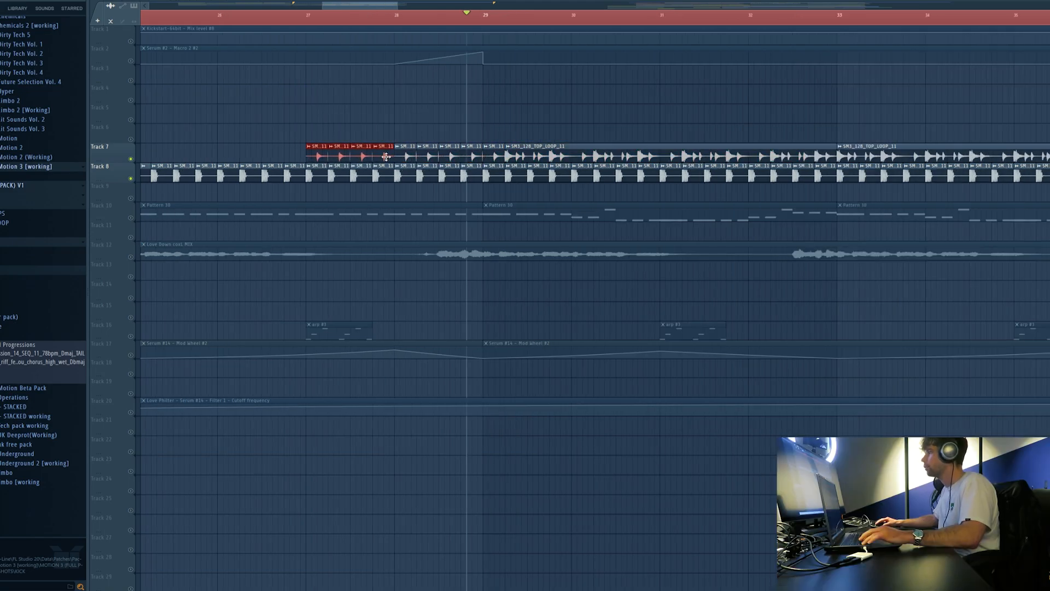
pyautogui.scroll(-2, 255, 156)
pyautogui.press('space')
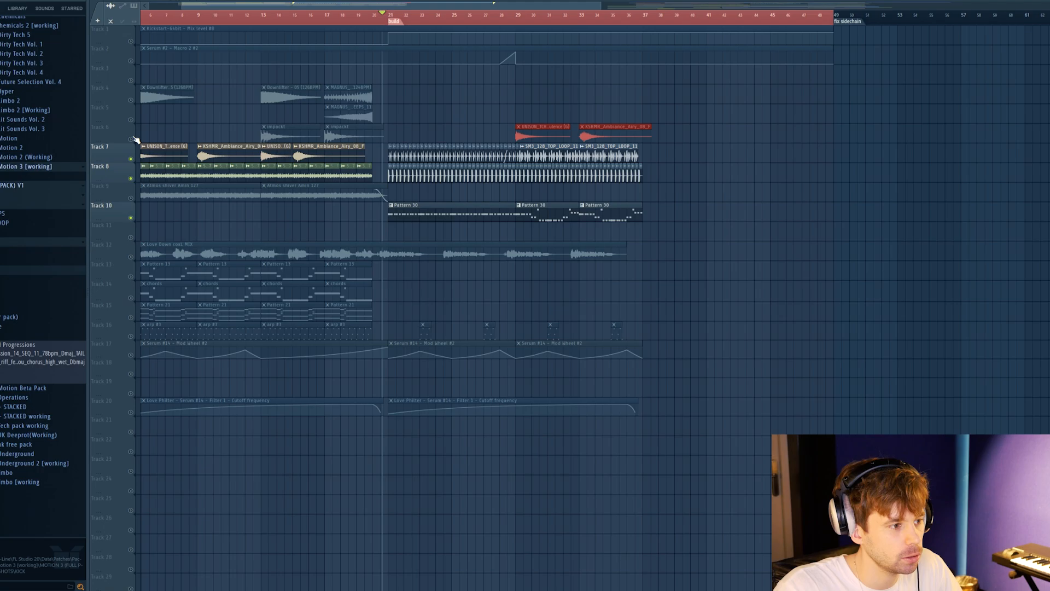
# Copy the SM3 loop clips and the Atmos shiver Amin 127 clip from bar 13 to Tracks 13 and 14 at bar 29 and play them.
pyautogui.moveTo(211, 163); pyautogui.dragTo(418, 200)
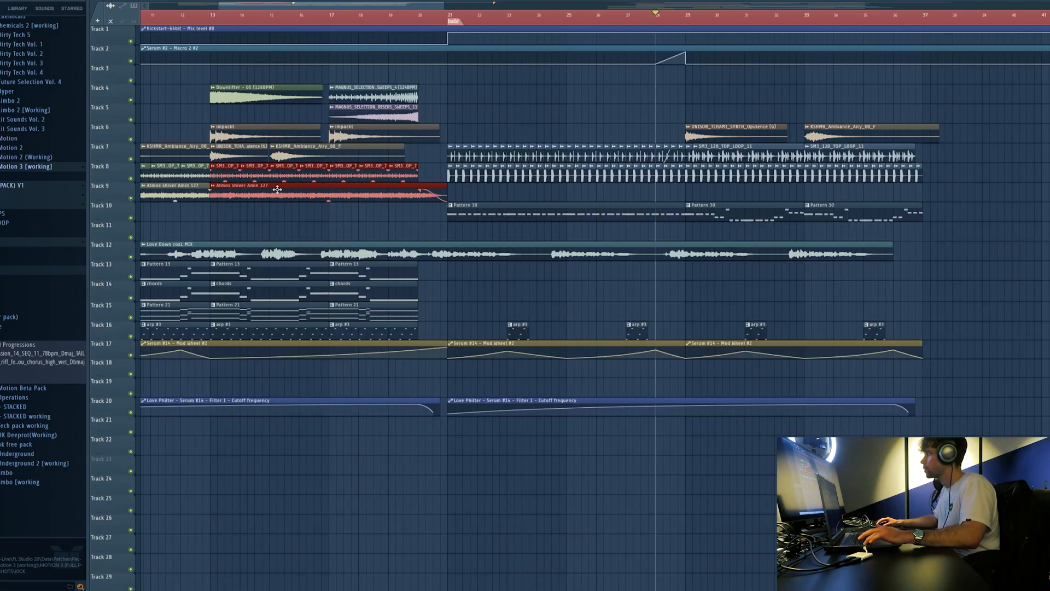
pyautogui.moveTo(223, 186); pyautogui.dragTo(698, 285)
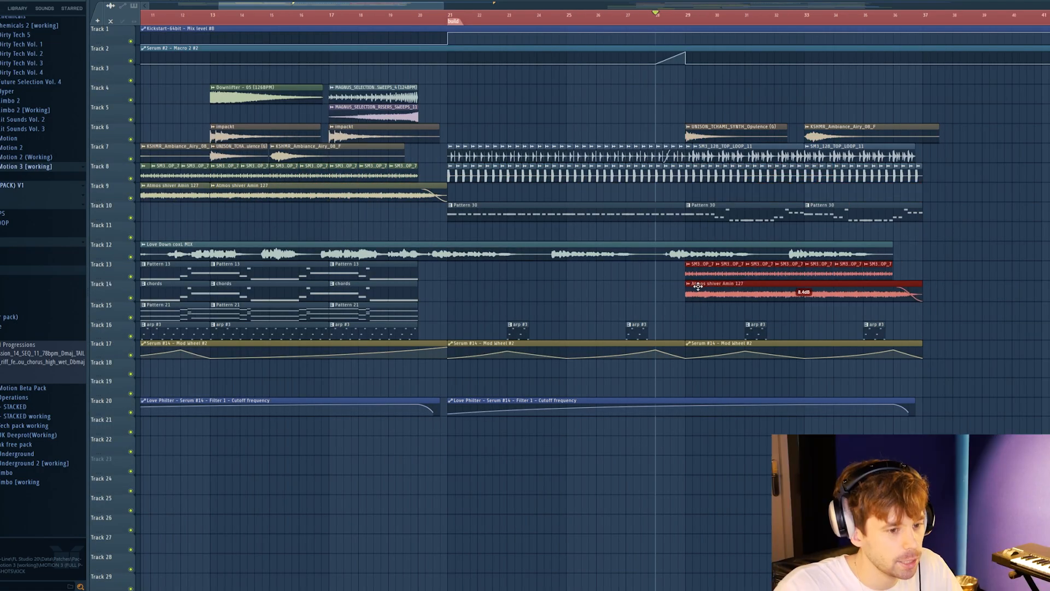
pyautogui.press('space')
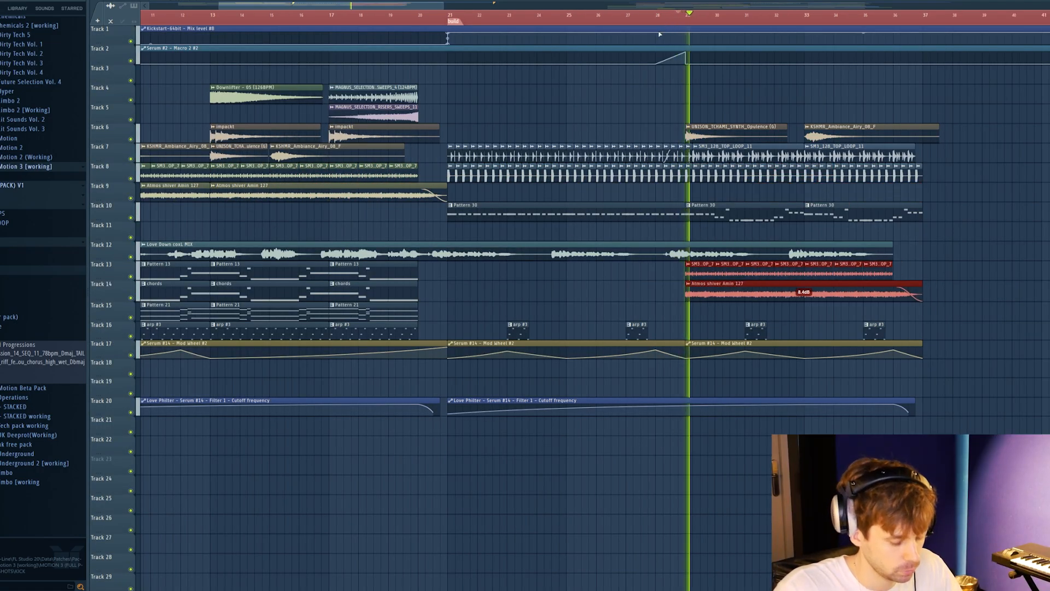
pyautogui.click(748, 193)
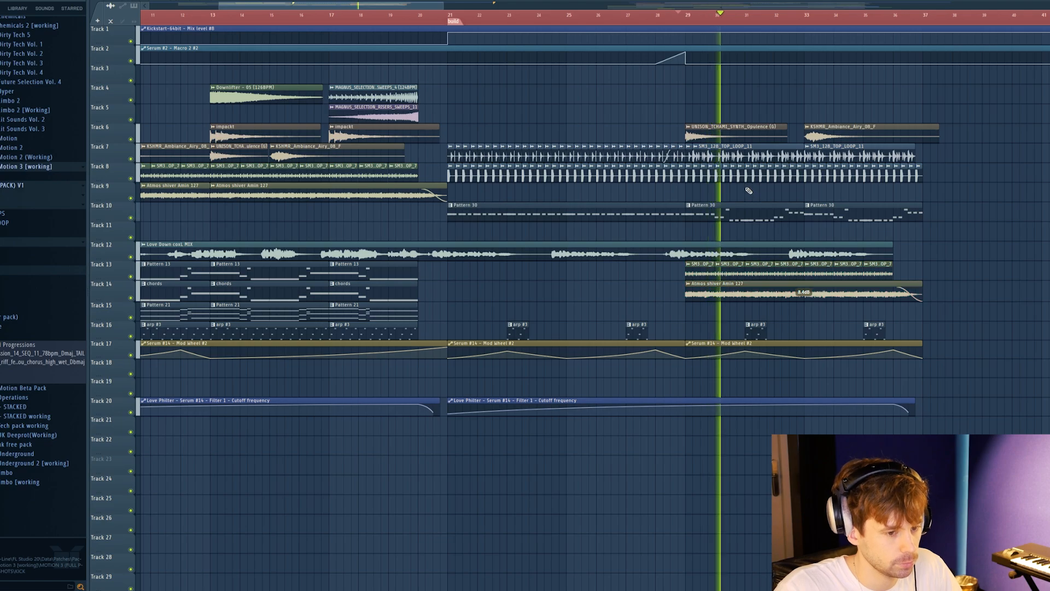
pyautogui.press('space')
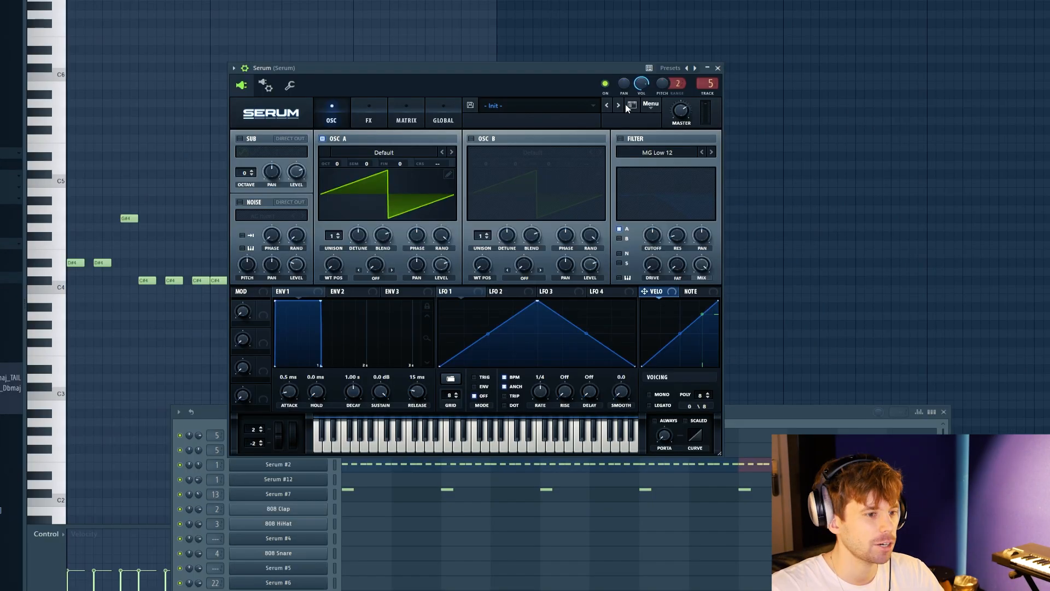
# Load a chord preset from the Motion III bank in the Serum channel and step forward through the neighbouring chord presets.
pyautogui.click(789, 412)
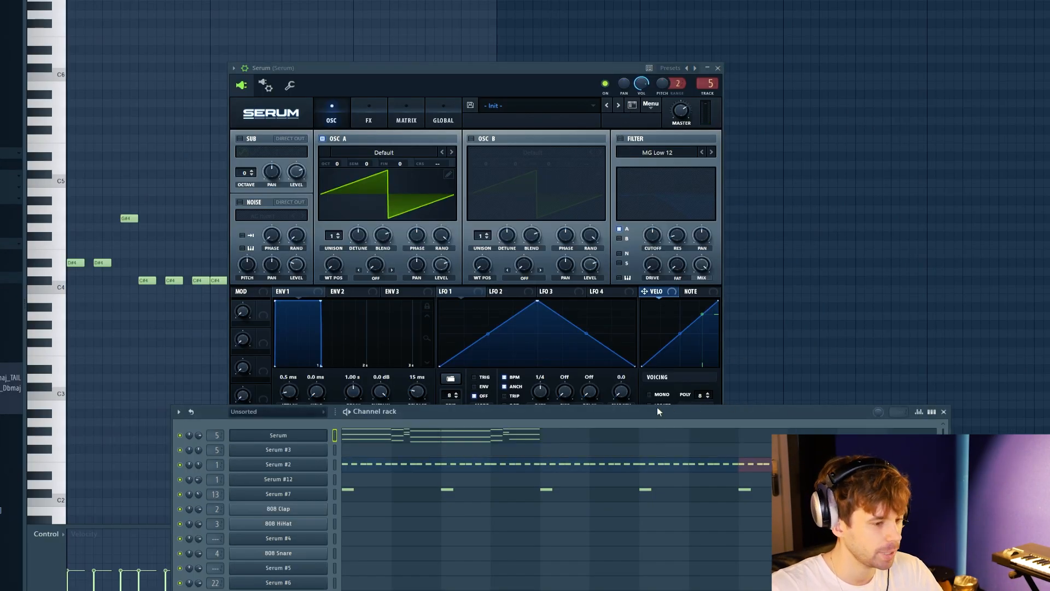
pyautogui.click(525, 105)
pyautogui.moveTo(547, 118)
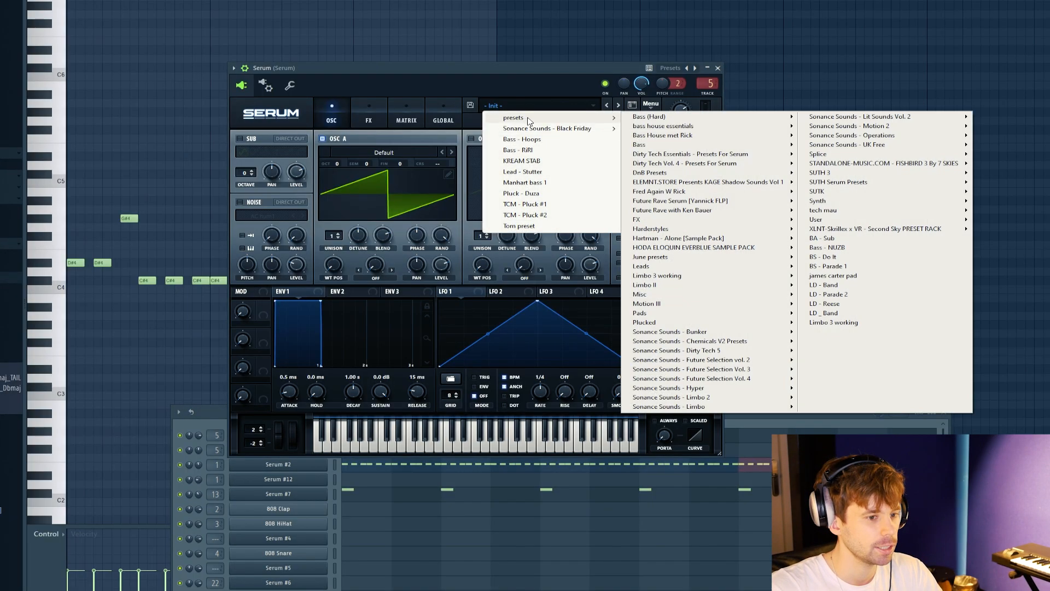
pyautogui.moveTo(688, 305)
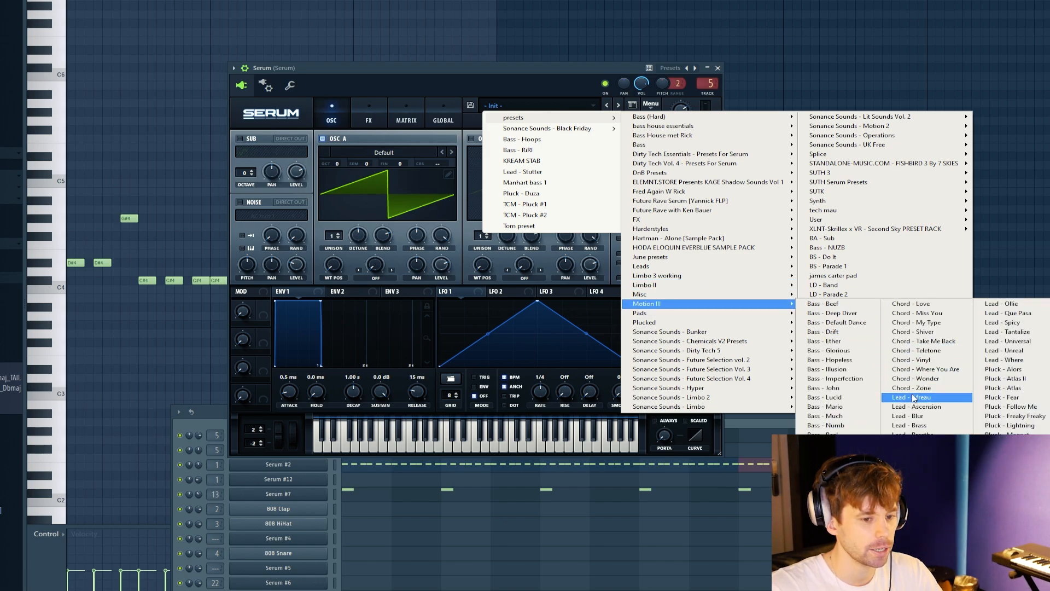
pyautogui.click(908, 332)
pyautogui.click(618, 105)
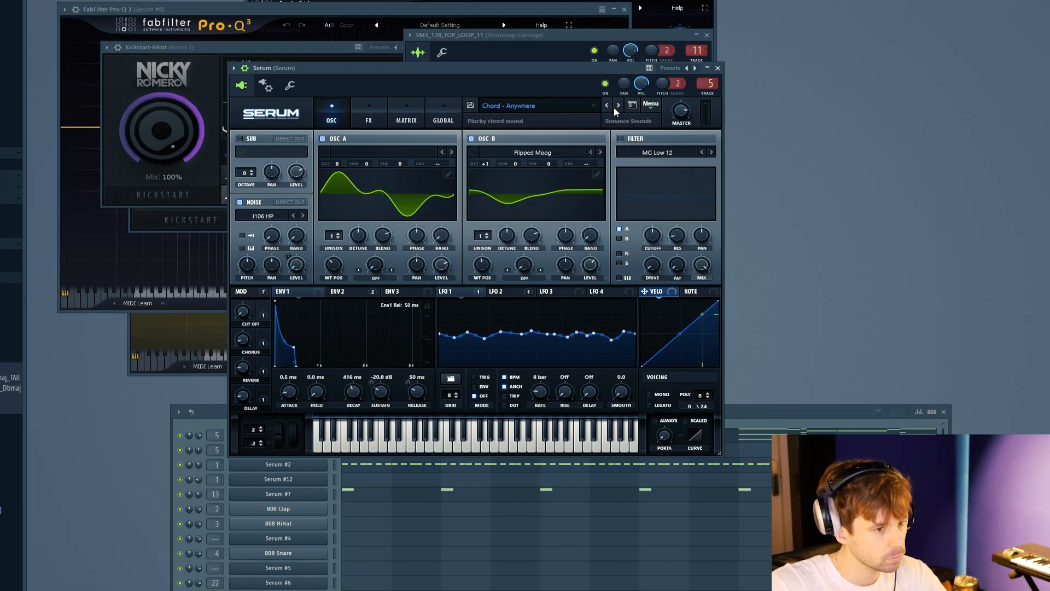
pyautogui.click(618, 106)
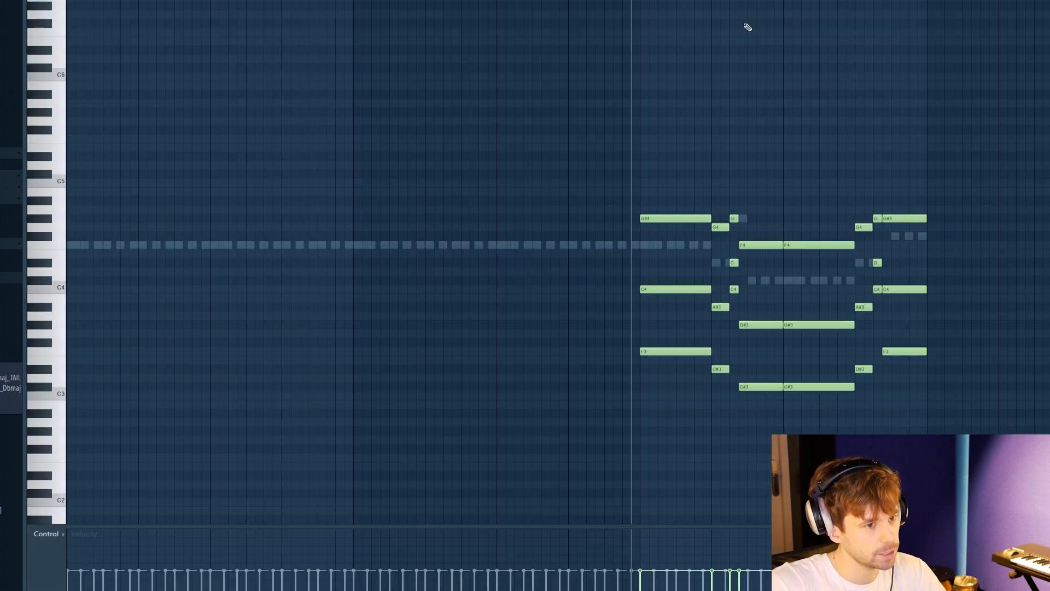
# Play the held chords, shorten the opening F3, C4 and G#4 chord to stabs and repeat it in the bassline's rhythm.
pyautogui.press('space')
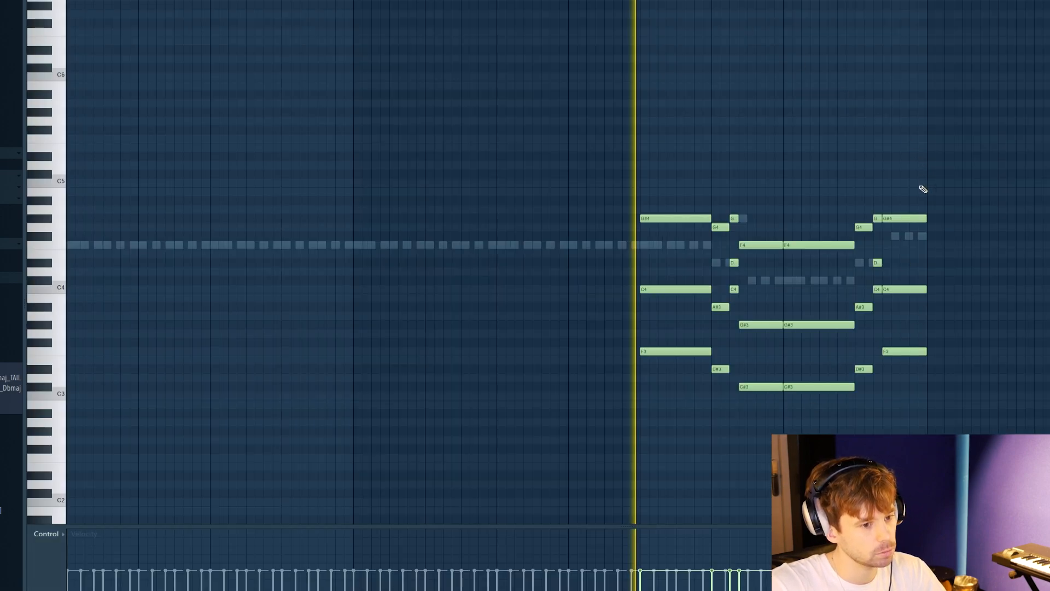
pyautogui.scroll(3, 921, 188)
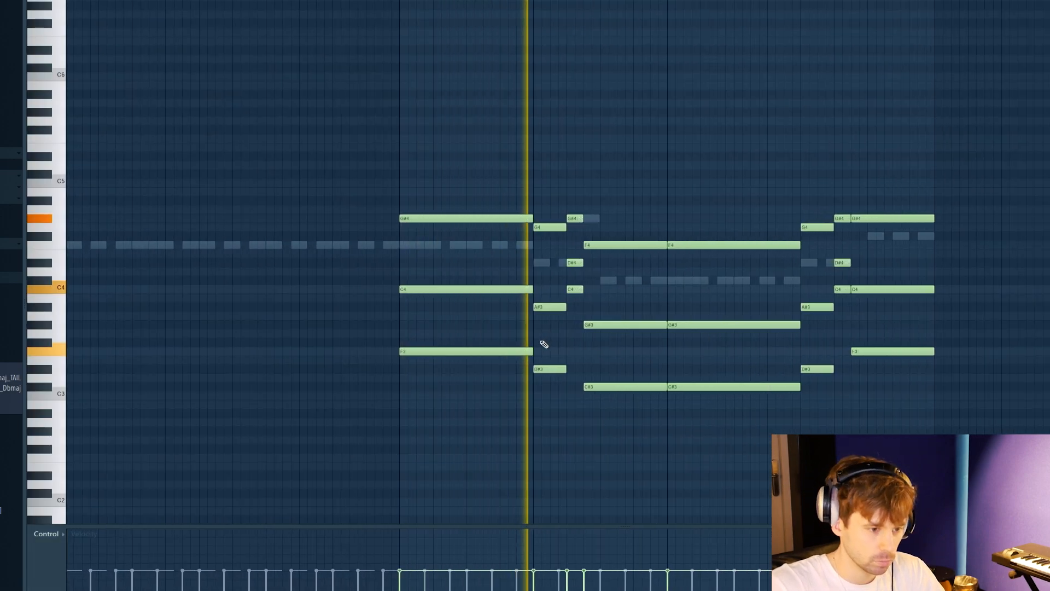
pyautogui.press('space')
pyautogui.scroll(4, 433, 425)
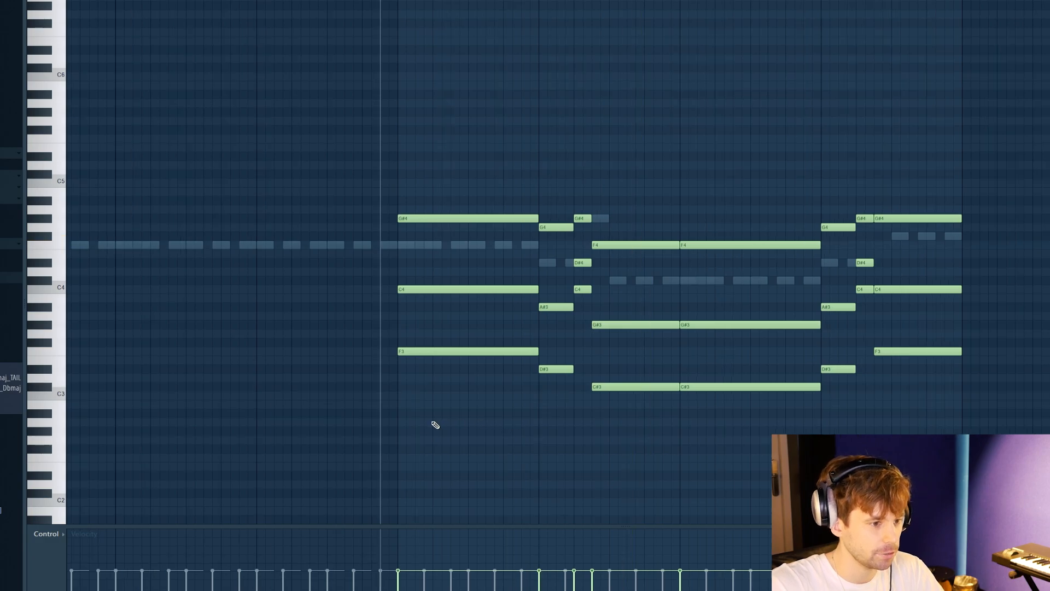
pyautogui.keyDown('ctrl'); pyautogui.keyDown('shift'); pyautogui.click(508, 352); pyautogui.keyUp('shift'); pyautogui.keyUp('ctrl')
pyautogui.keyDown('ctrl'); pyautogui.keyDown('shift'); pyautogui.click(569, 289); pyautogui.keyUp('shift'); pyautogui.keyUp('ctrl')
pyautogui.keyDown('ctrl'); pyautogui.keyDown('shift'); pyautogui.click(605, 218); pyautogui.keyUp('shift'); pyautogui.keyUp('ctrl')
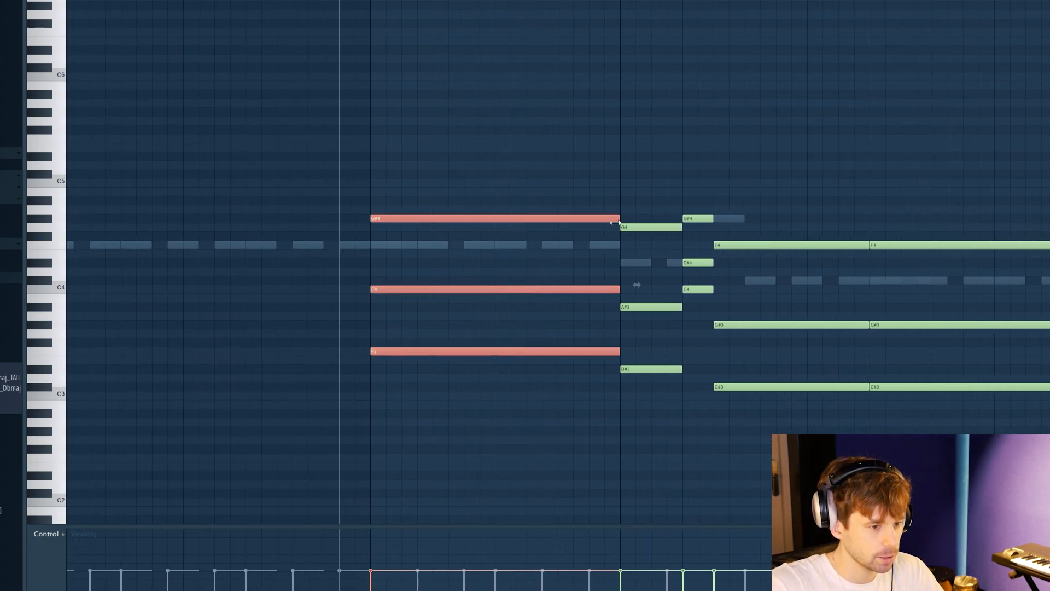
pyautogui.moveTo(615, 222); pyautogui.dragTo(354, 254)
pyautogui.hotkey('ctrl', 'b')
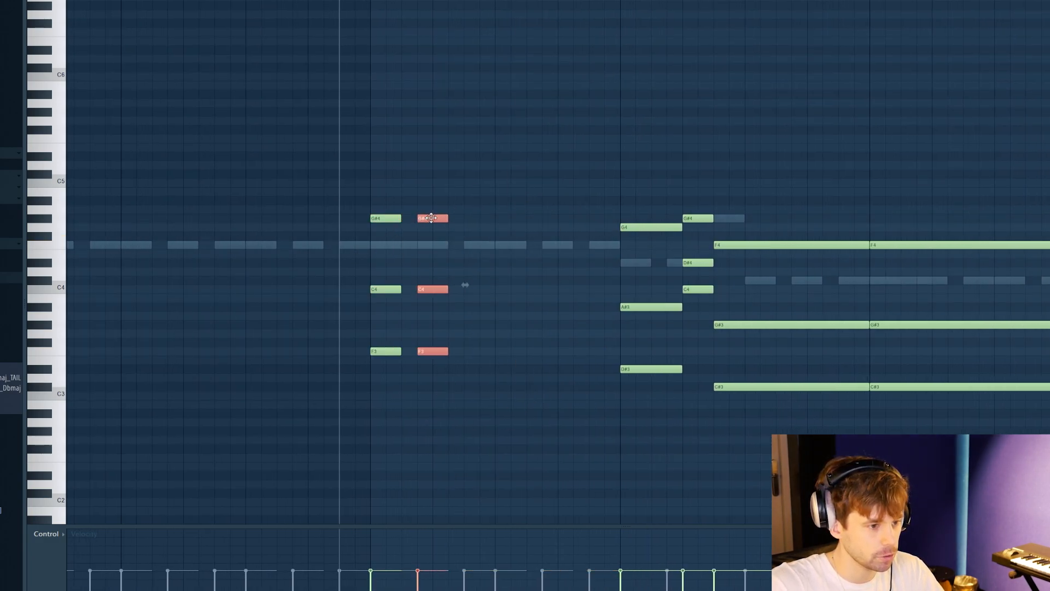
pyautogui.hotkey('ctrl', 'b')
pyautogui.hotkey('ctrl', 'b')
# Replace the held C#3, G#3 and F4 chords with short repeated stabs that follow the bassline's rhythm while the pattern plays.
pyautogui.press('space')
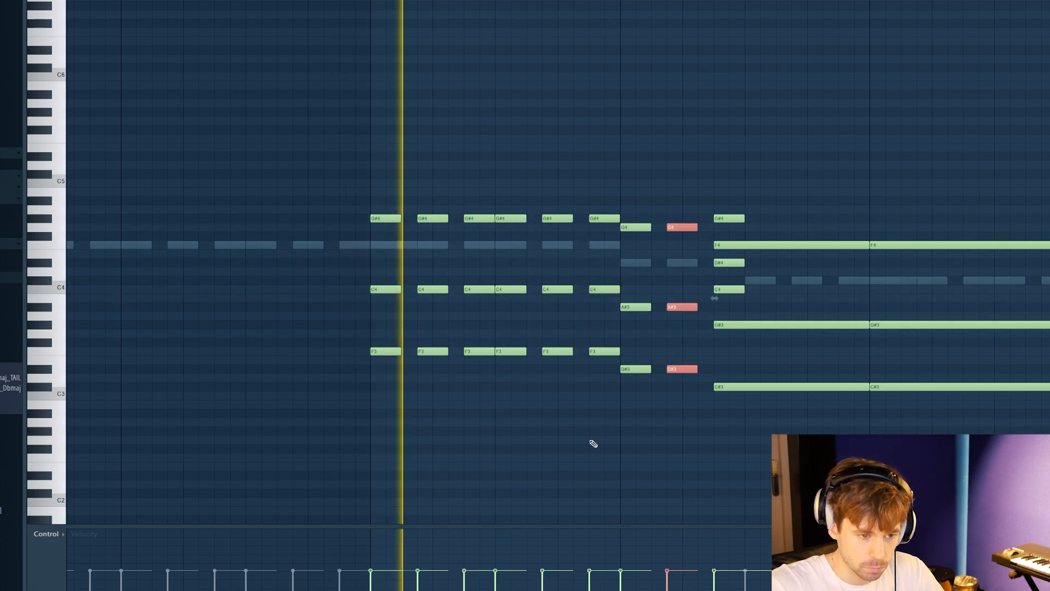
pyautogui.scroll(-2, 591, 441)
pyautogui.scroll(1, 759, 470)
pyautogui.moveTo(754, 463); pyautogui.dragTo(783, 251)
pyautogui.rightClick(803, 245)
pyautogui.rightClick(822, 325)
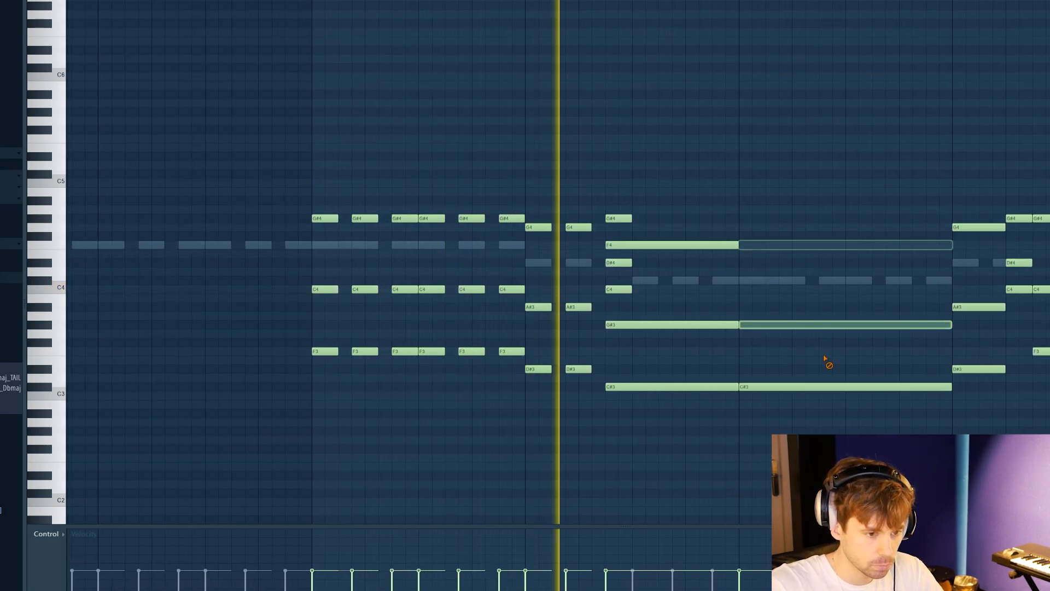
pyautogui.rightClick(826, 387)
pyautogui.moveTo(713, 418); pyautogui.dragTo(711, 241)
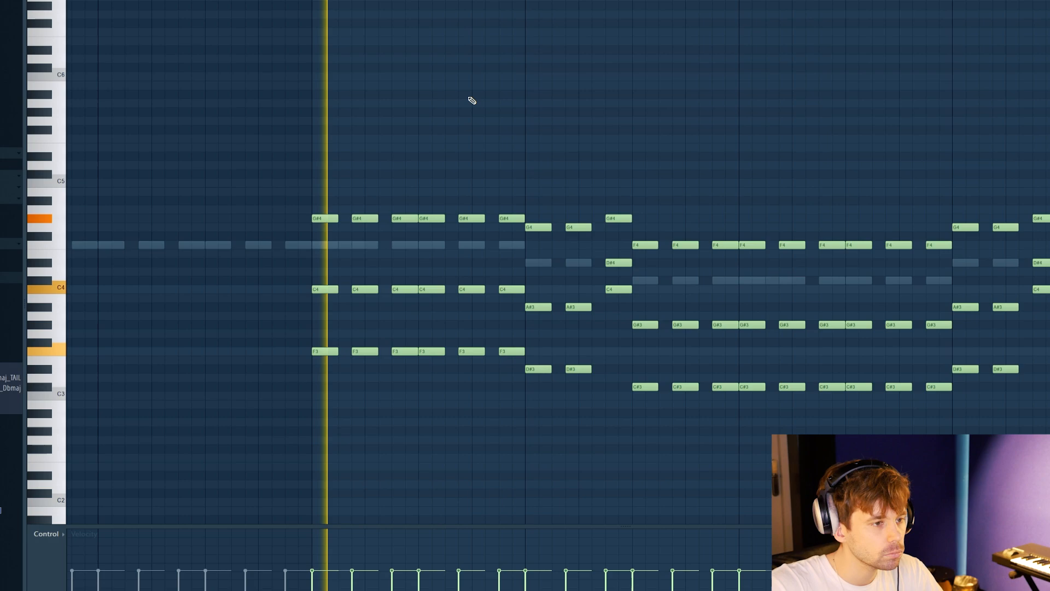
# Cut the chord stabs out of the bass pattern, paste them into a new pattern on the Serum channel and play it.
pyautogui.press('F6')
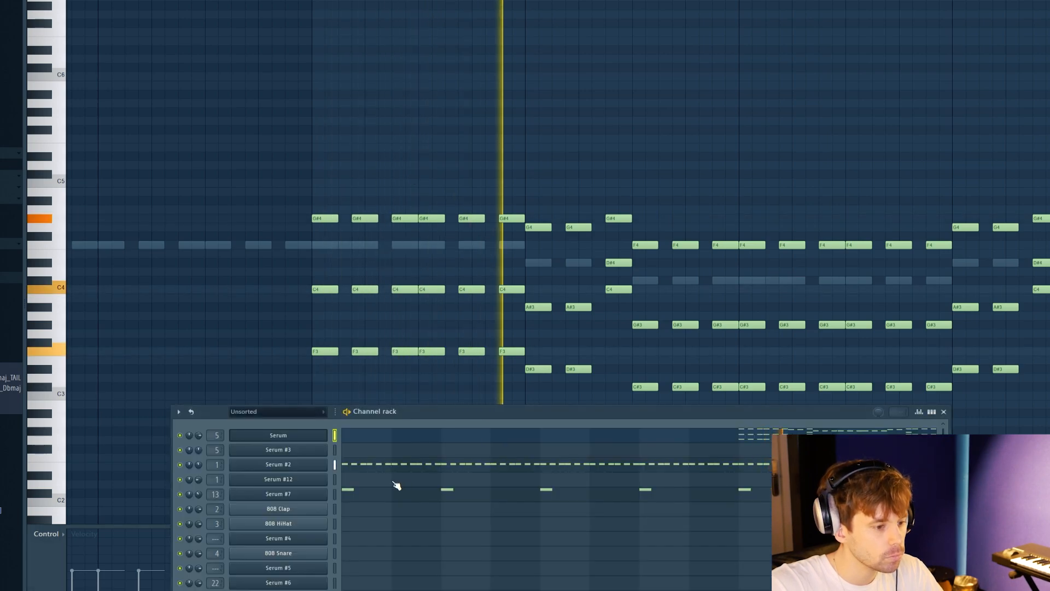
pyautogui.hotkey('ctrl', 'x')
pyautogui.press('space')
pyautogui.press('F4')
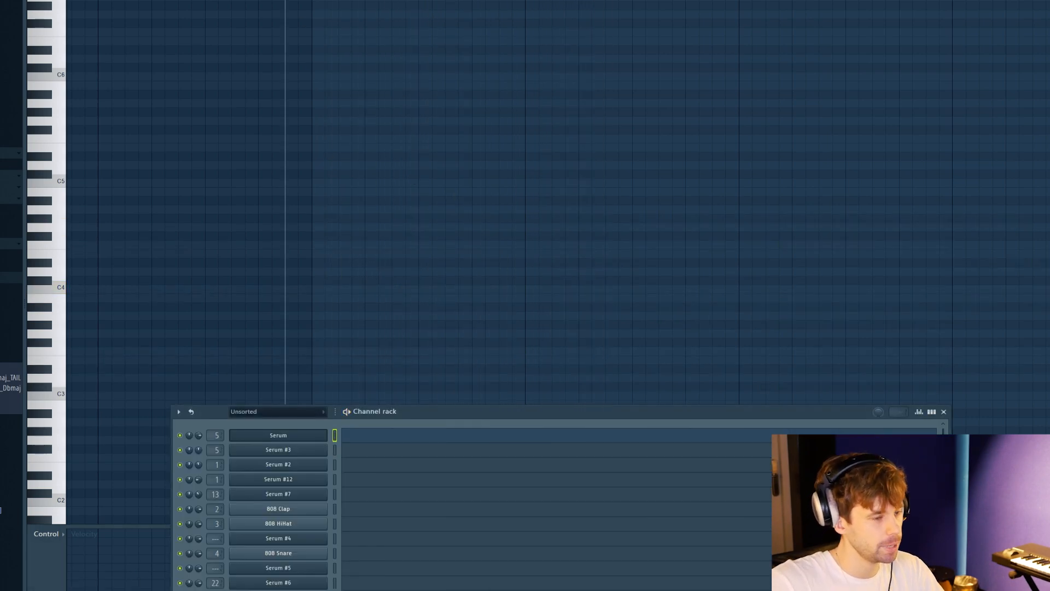
pyautogui.hotkey('ctrl', 'v')
pyautogui.press('space')
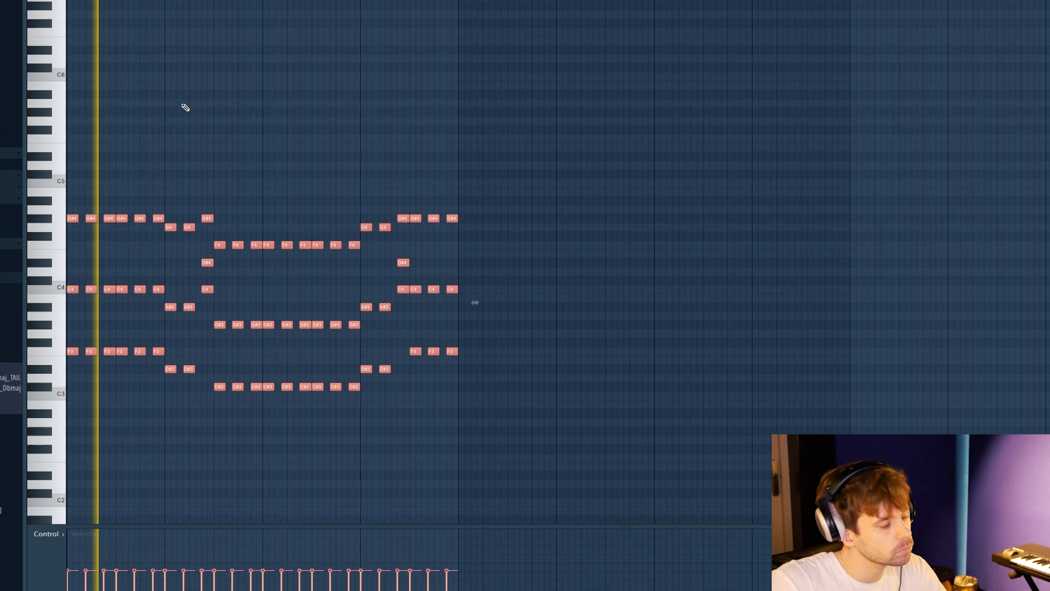
pyautogui.press('space')
pyautogui.press('space')
pyautogui.hotkey('ctrl', 'Down')
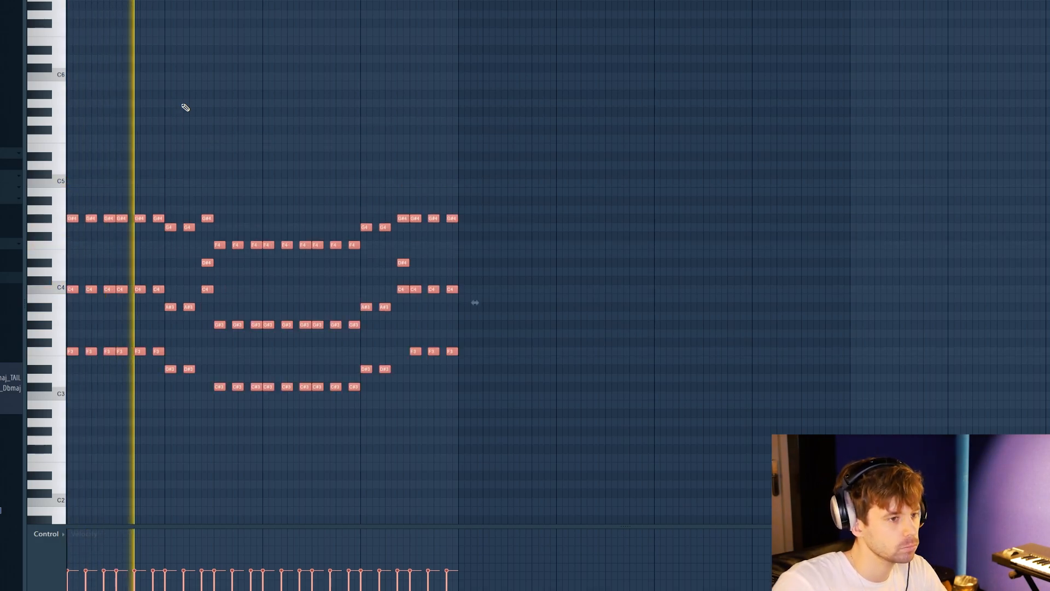
pyautogui.press('space')
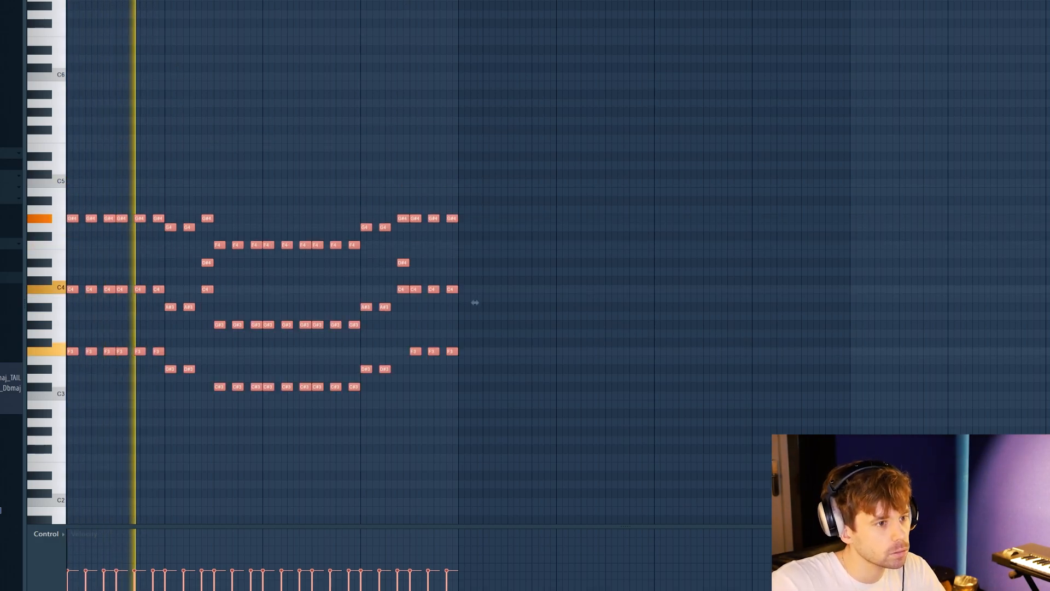
# Inspect the effects on the Serum mixer track during playback: the Pro-Q 3 low cuts, Pro-R reverb and Kickstart sidechain.
pyautogui.press('F9')
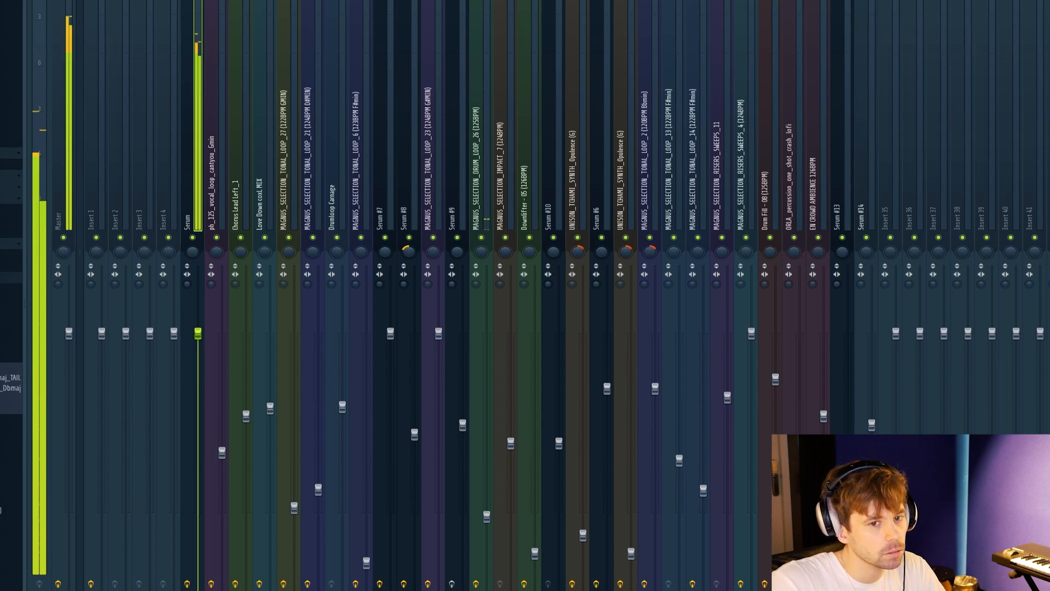
pyautogui.click(1047, 61)
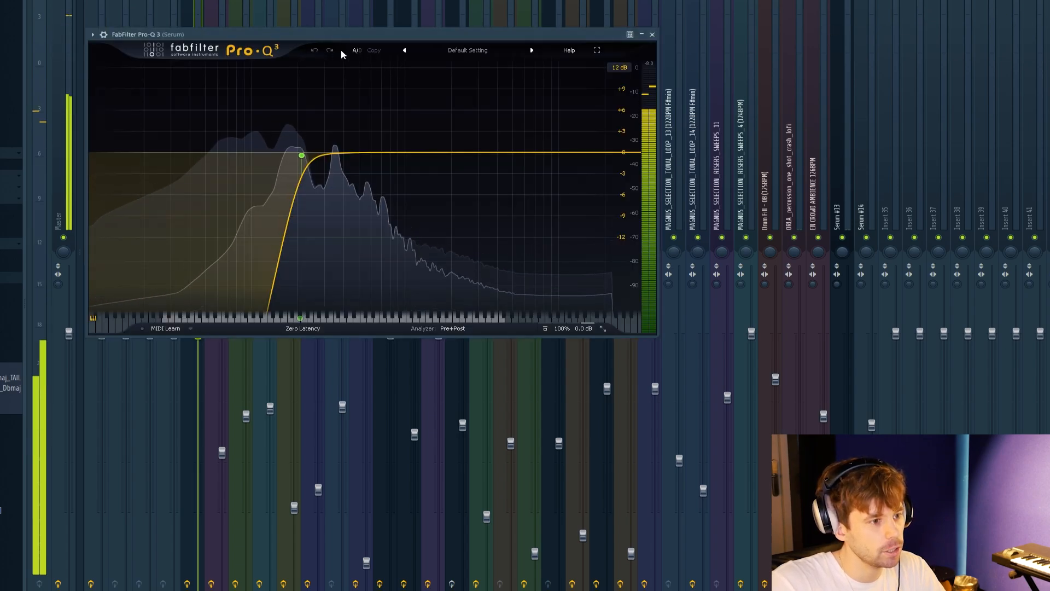
pyautogui.click(1048, 61)
pyautogui.click(1047, 79)
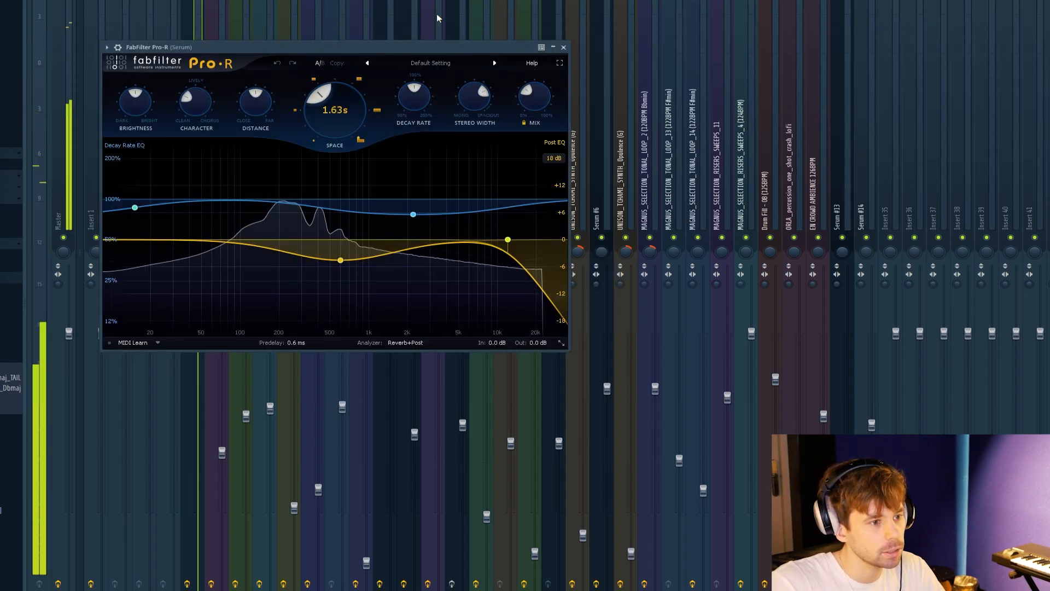
pyautogui.moveTo(400, 50); pyautogui.dragTo(431, 23)
pyautogui.click(1048, 60)
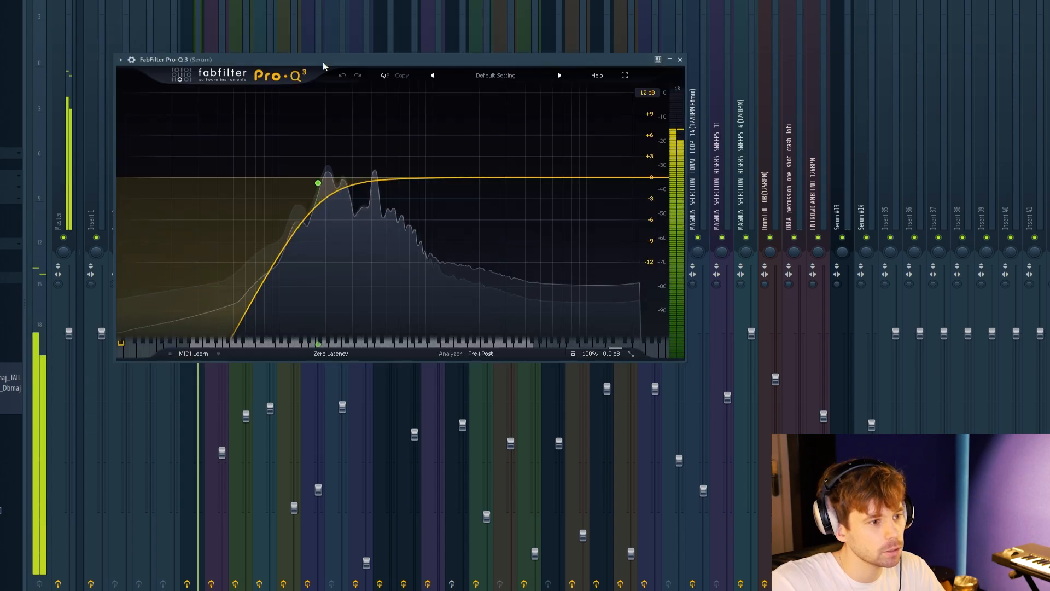
pyautogui.moveTo(323, 62); pyautogui.dragTo(391, 23)
pyautogui.click(1047, 60)
pyautogui.click(1047, 79)
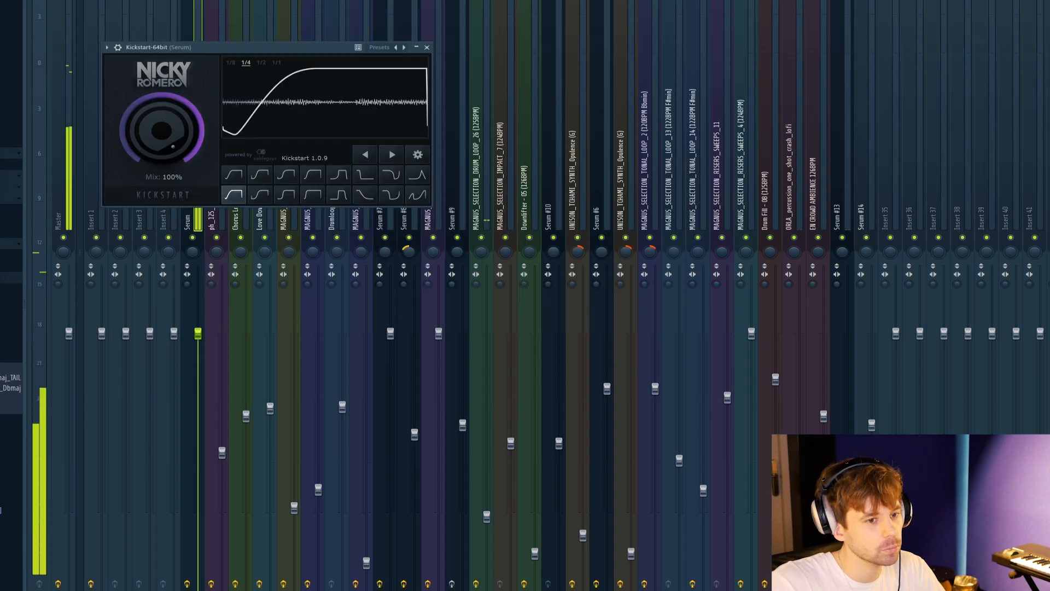
pyautogui.moveTo(232, 47); pyautogui.dragTo(302, 50)
# Return to the playlist and listen to Tracks 4 and 5 soloed, covering the chords #3 and synth fill #2 clips.
pyautogui.press('F5')
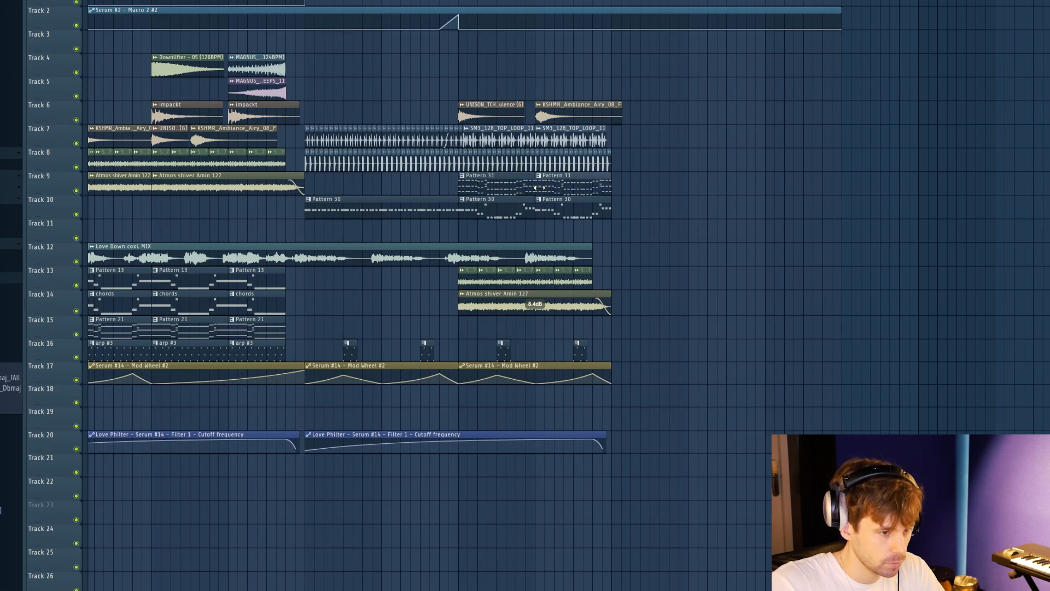
pyautogui.keyDown('ctrl'); pyautogui.scroll(3, 291, 318); pyautogui.keyUp('ctrl')
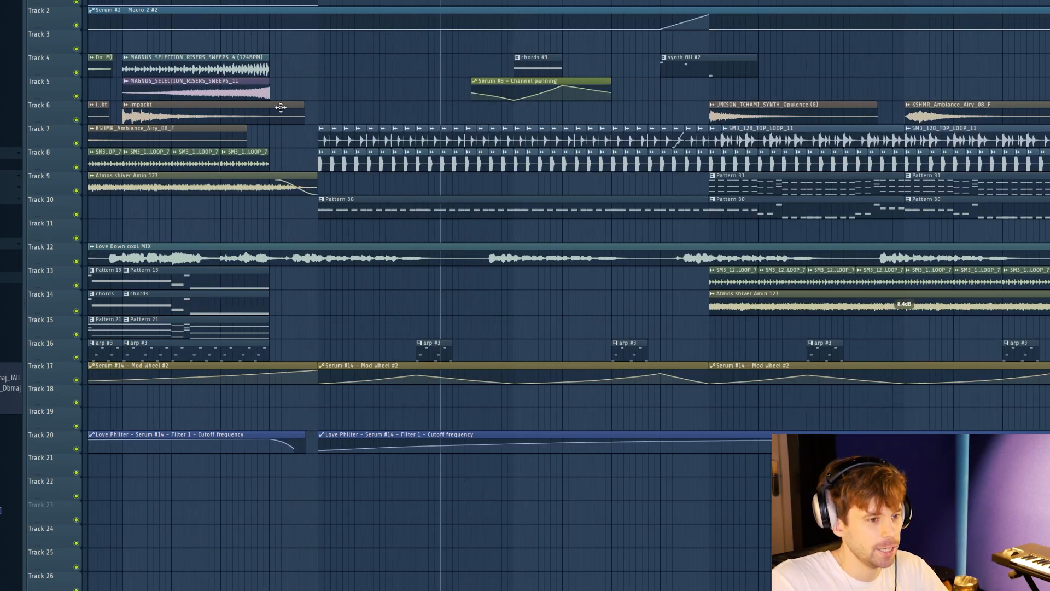
pyautogui.rightClick(76, 96)
pyautogui.click(76, 72)
pyautogui.press('space')
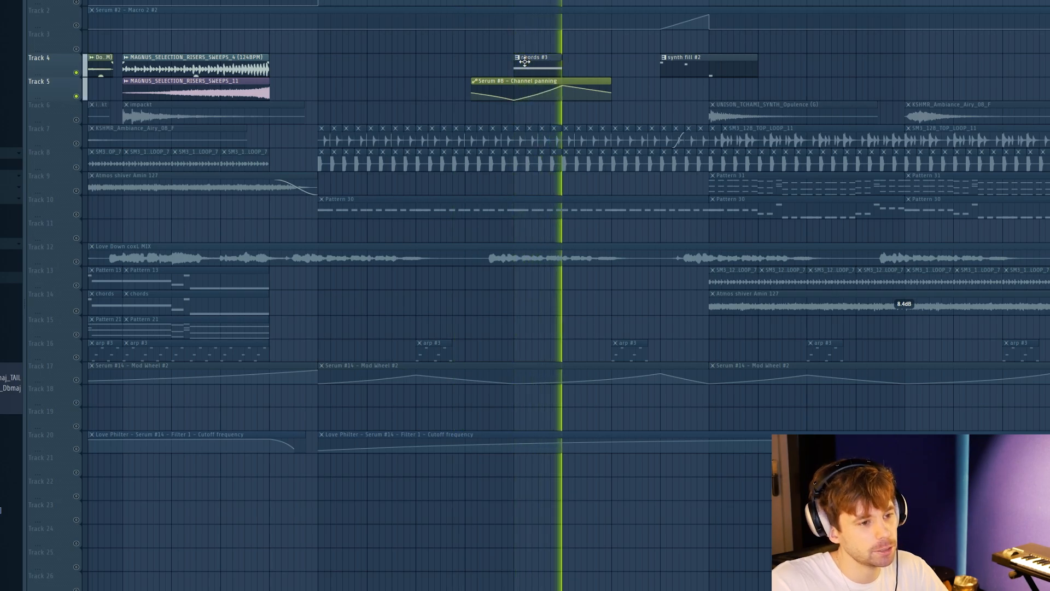
# Open the synth fill #2 pattern in the piano roll and listen to its three notes on their own.
pyautogui.doubleClick(664, 63)
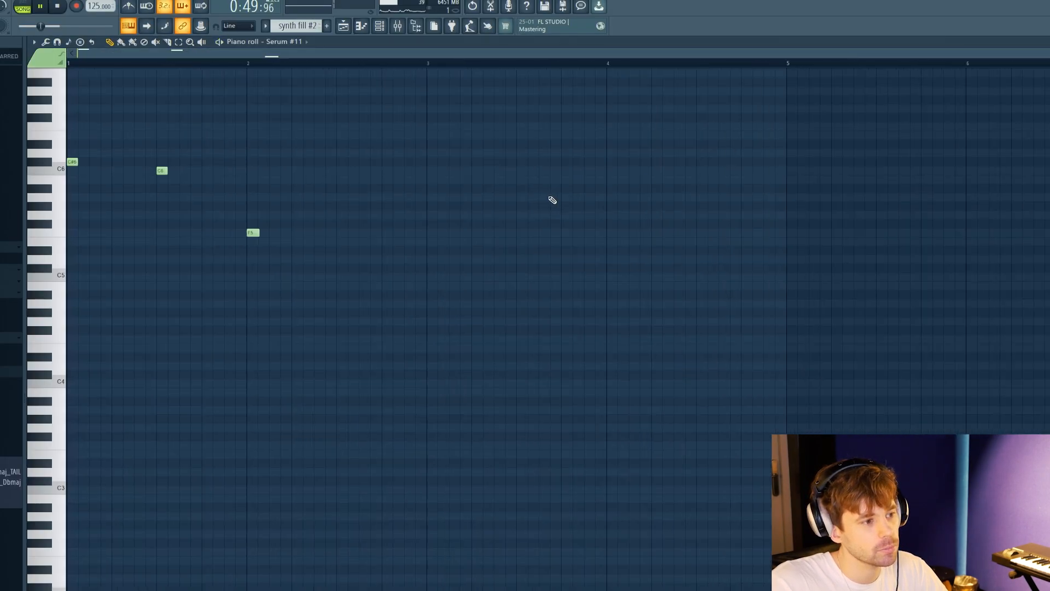
pyautogui.click(30, 3)
pyautogui.scroll(3, 82, 274)
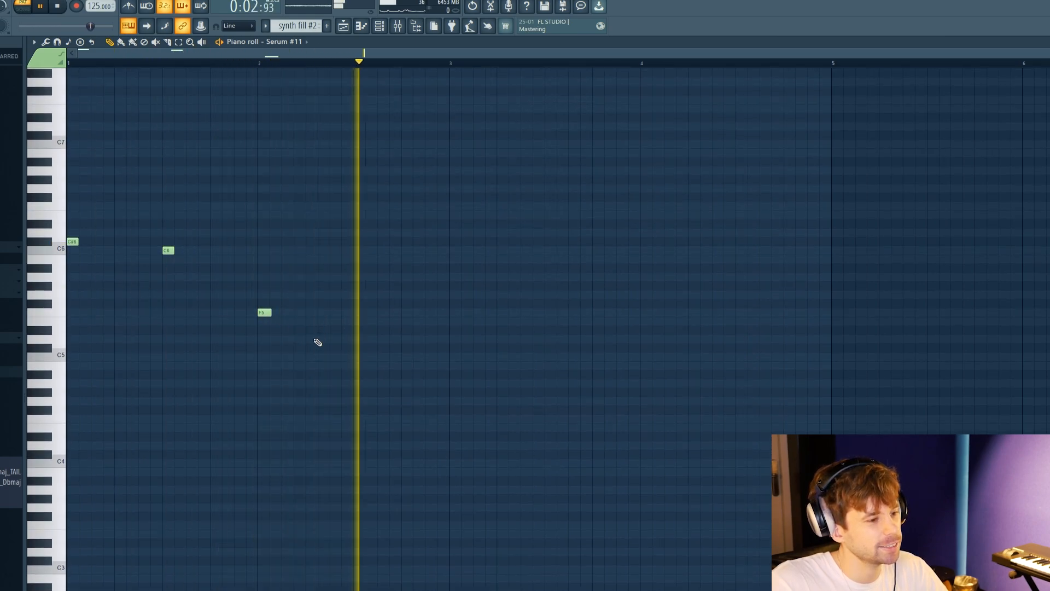
pyautogui.press('space')
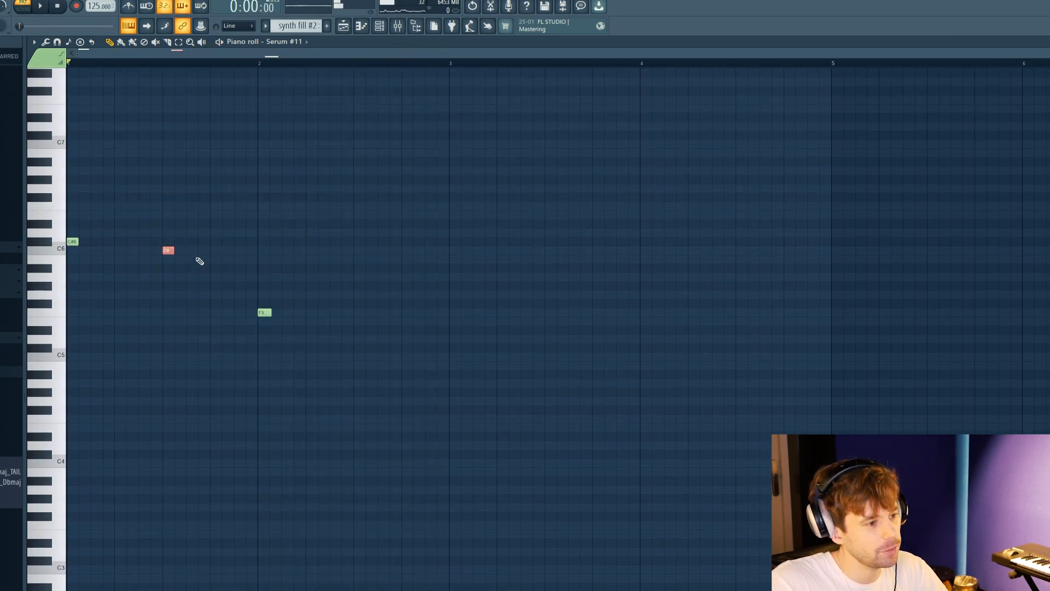
pyautogui.press('space')
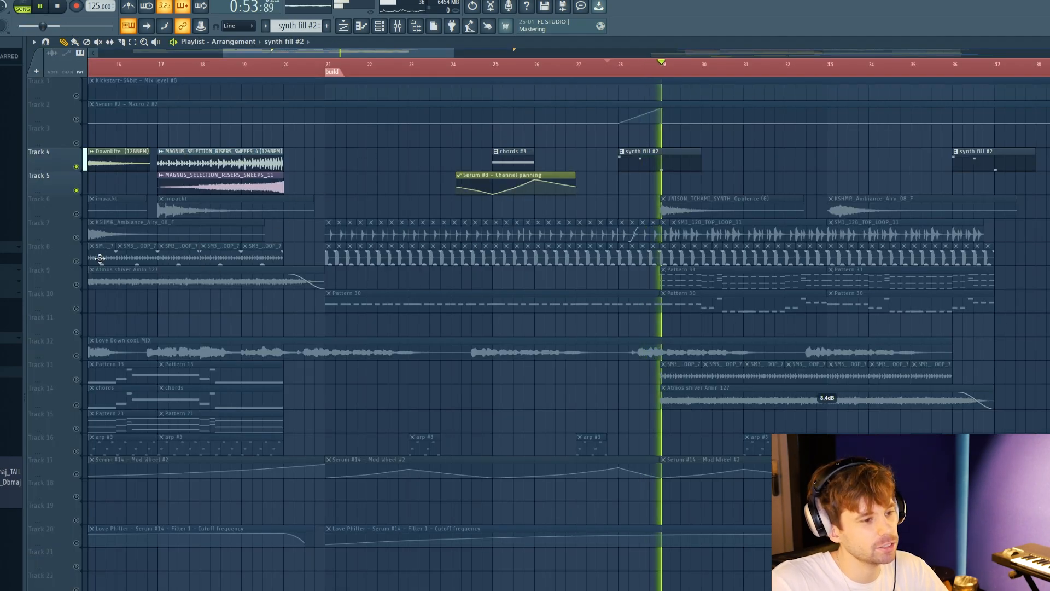
# Take the tracks out of solo, stop playback and show the whole arrangement from bar 1.
pyautogui.rightClick(78, 237)
pyautogui.rightClick(79, 237)
pyautogui.press('space')
pyautogui.scroll(-5, 385, 213)
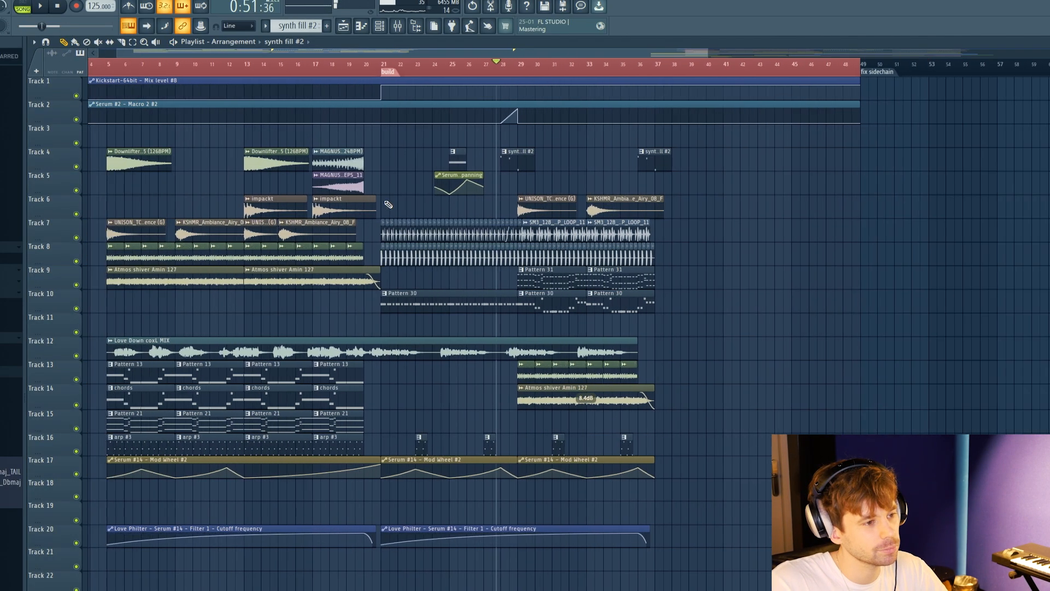
pyautogui.scroll(1, 266, 109)
pyautogui.moveTo(279, 54); pyautogui.dragTo(179, 68)
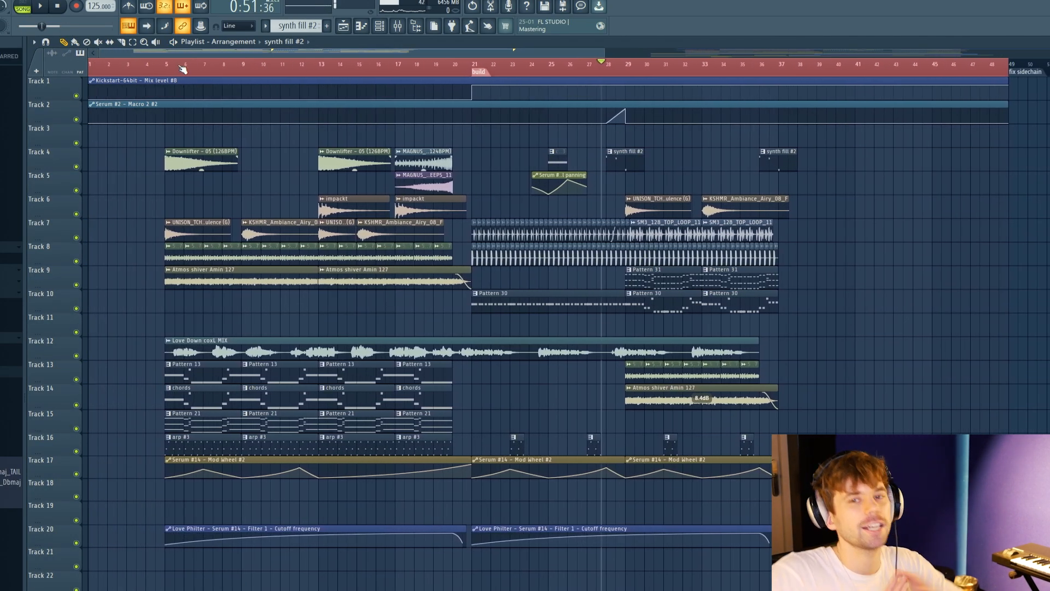